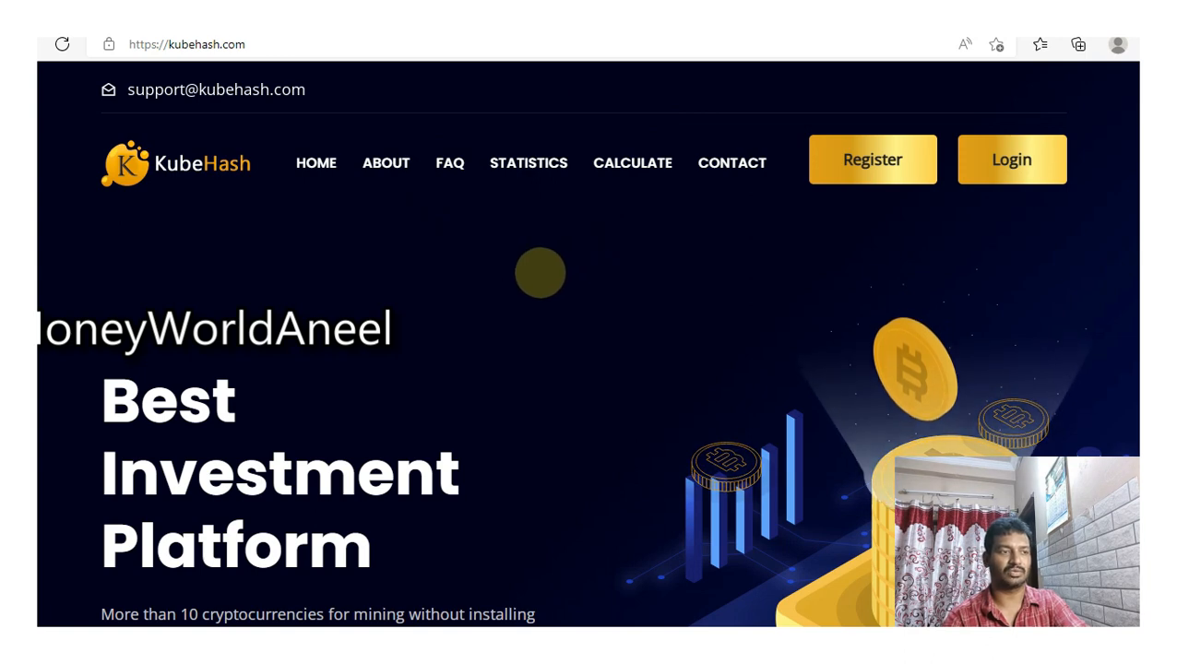
scroll(564, 246, down, 3)
scroll(553, 276, down, 2)
scroll(535, 314, down, 4)
scroll(516, 362, down, 2)
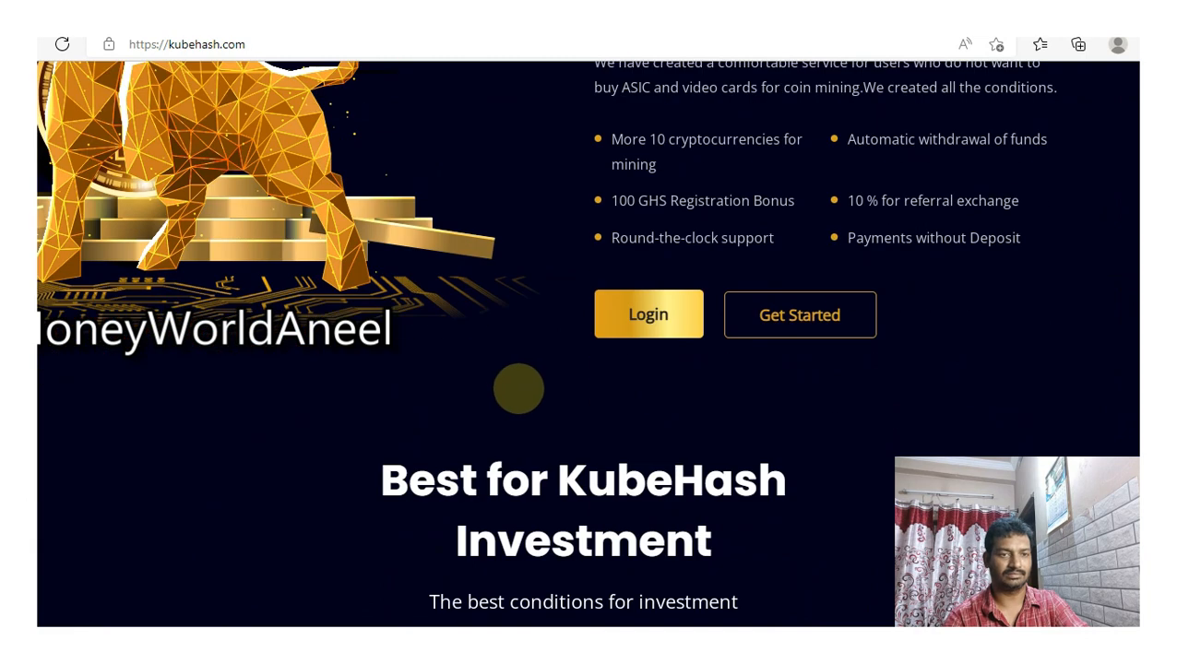
scroll(516, 350, up, 3)
scroll(553, 276, up, 4)
scroll(600, 235, up, 2)
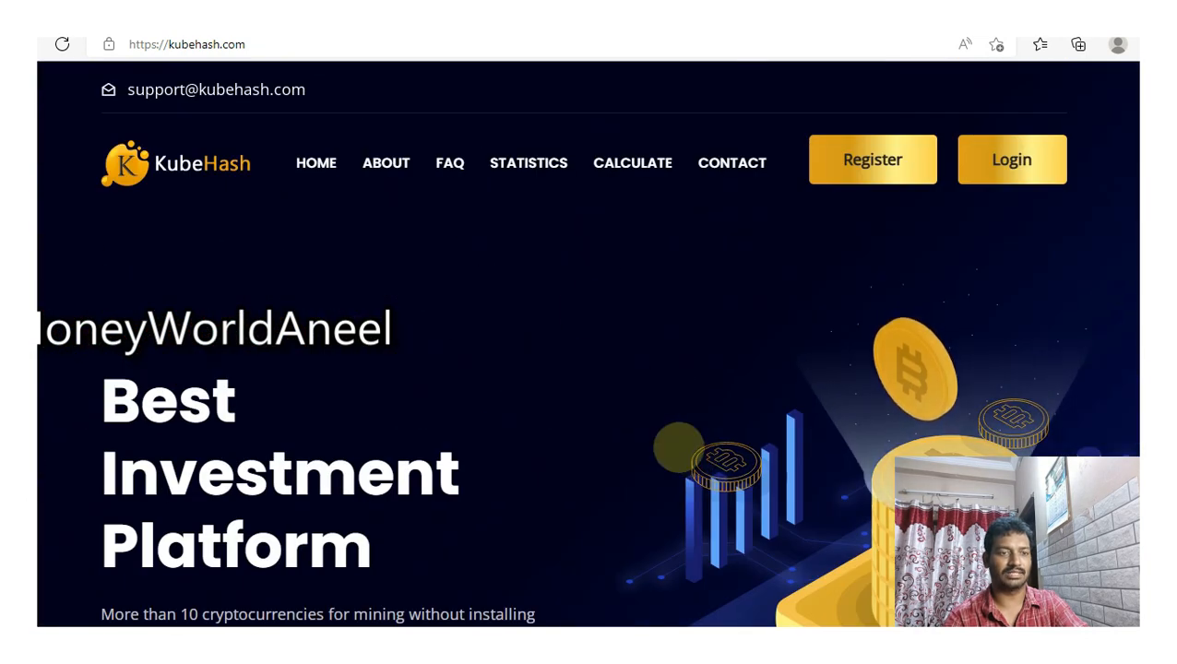
Step: Go to the KubeHash Sign In Account page from the home page's Login button
click(996, 170)
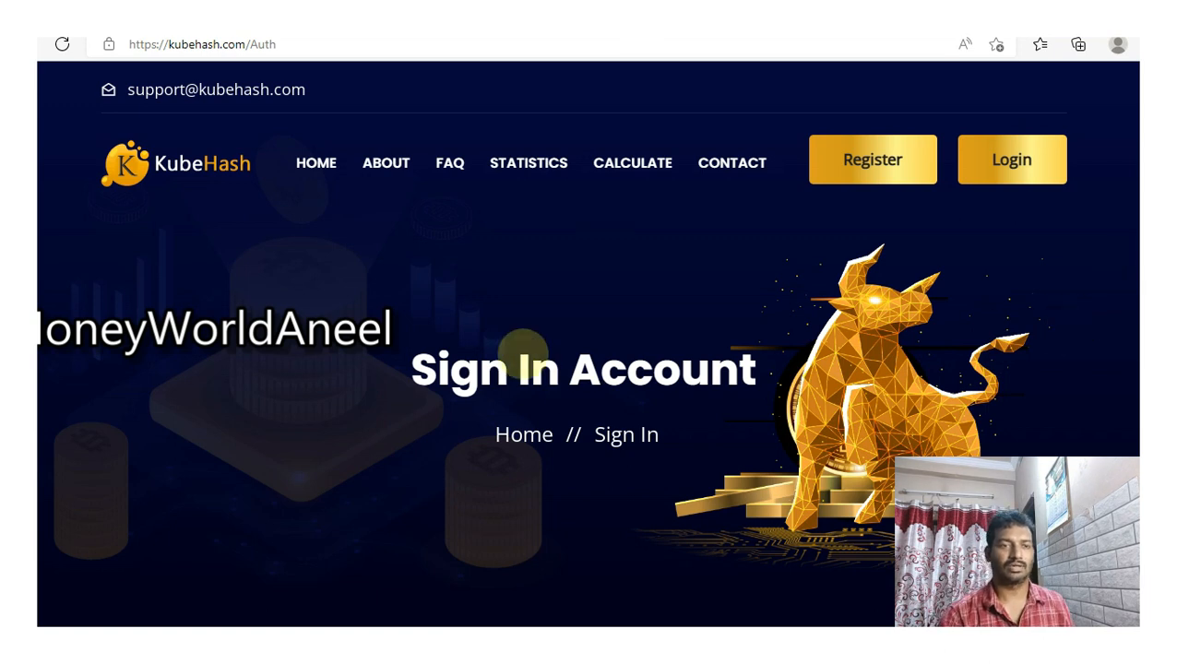
scroll(498, 316, down, 3)
scroll(646, 277, down, 3)
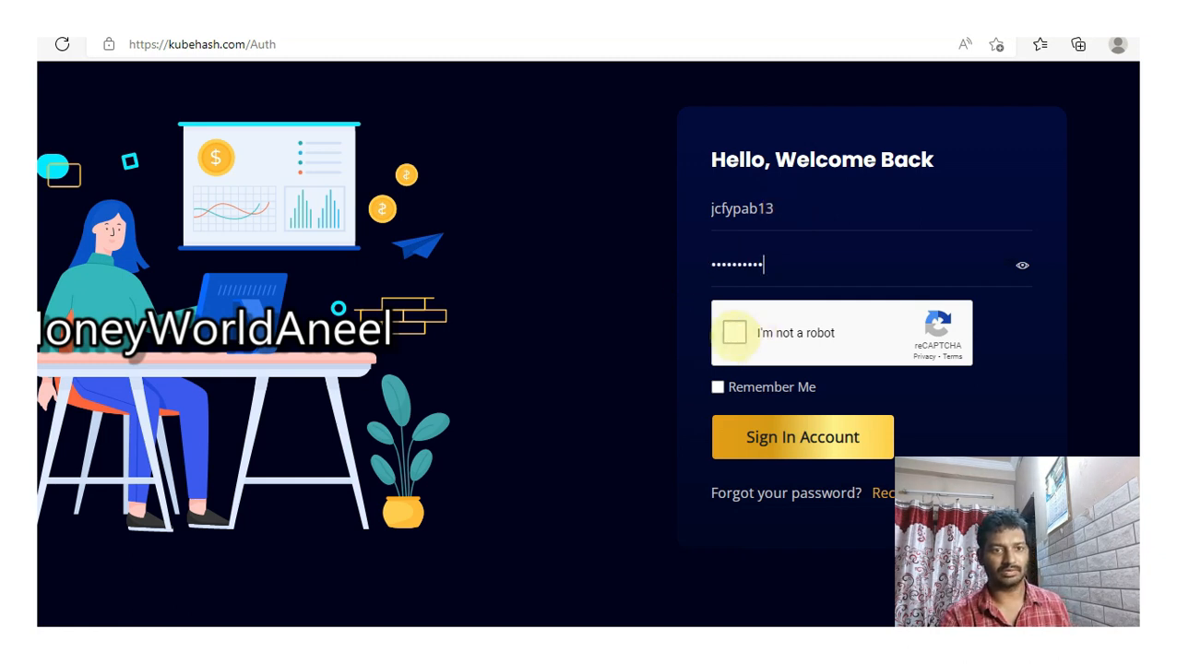
Step: Pass the reCAPTCHA check and sign in to reach the User Dashboard
click(734, 332)
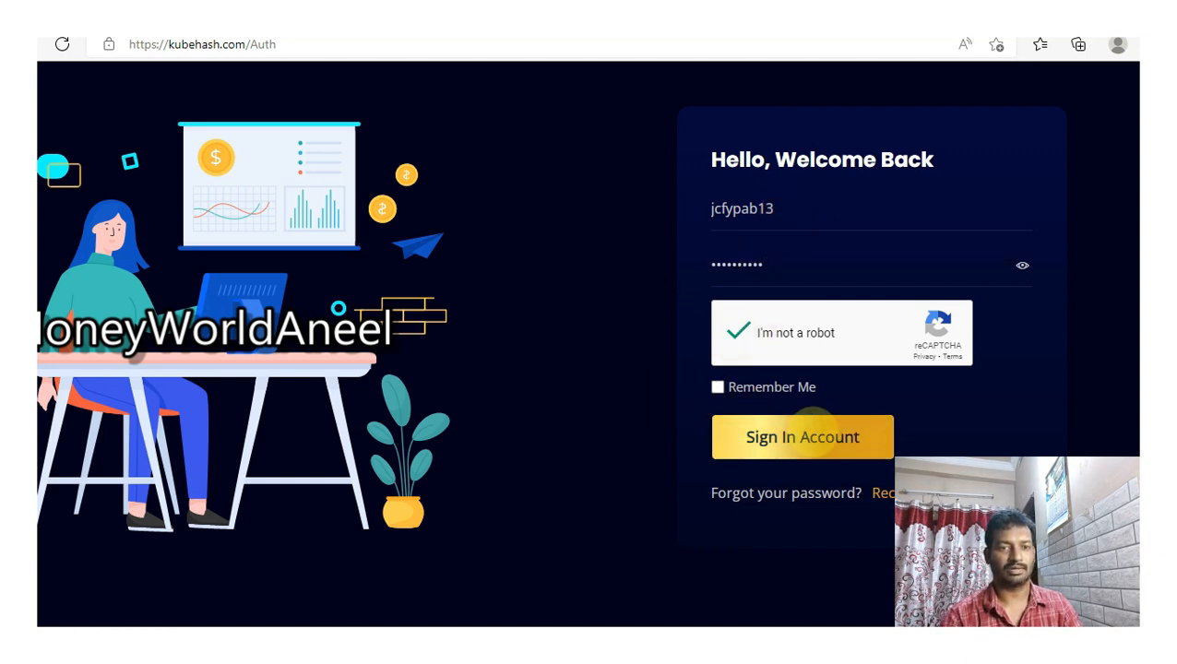
click(815, 433)
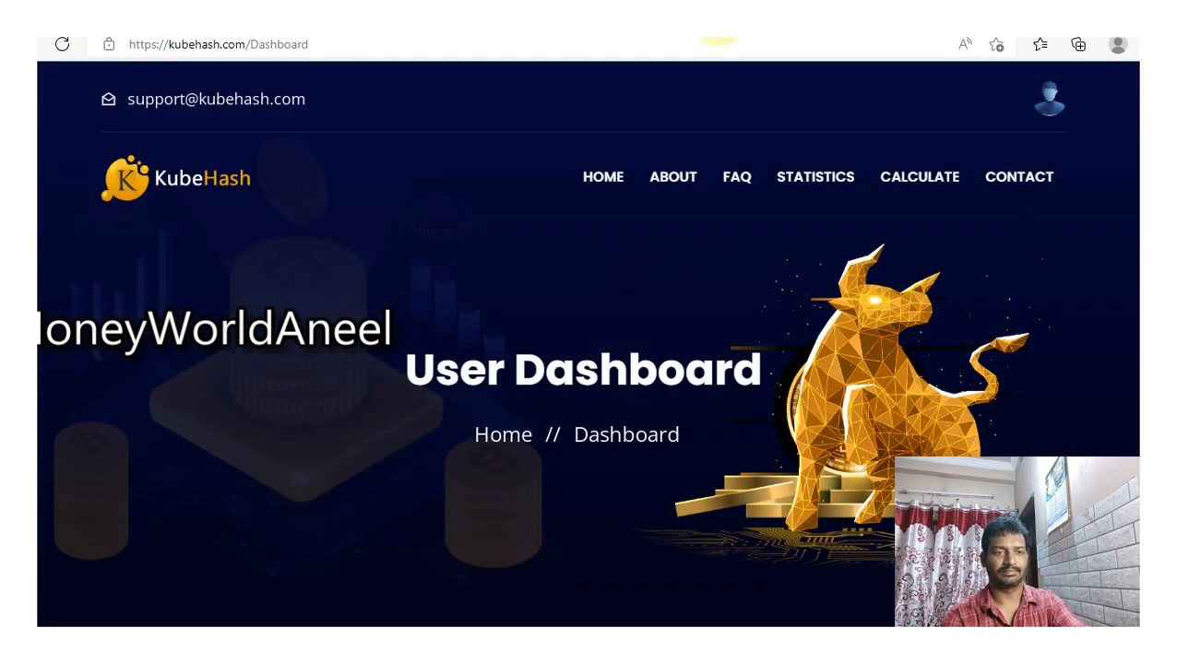
scroll(392, 243, down, 4)
scroll(427, 291, down, 3)
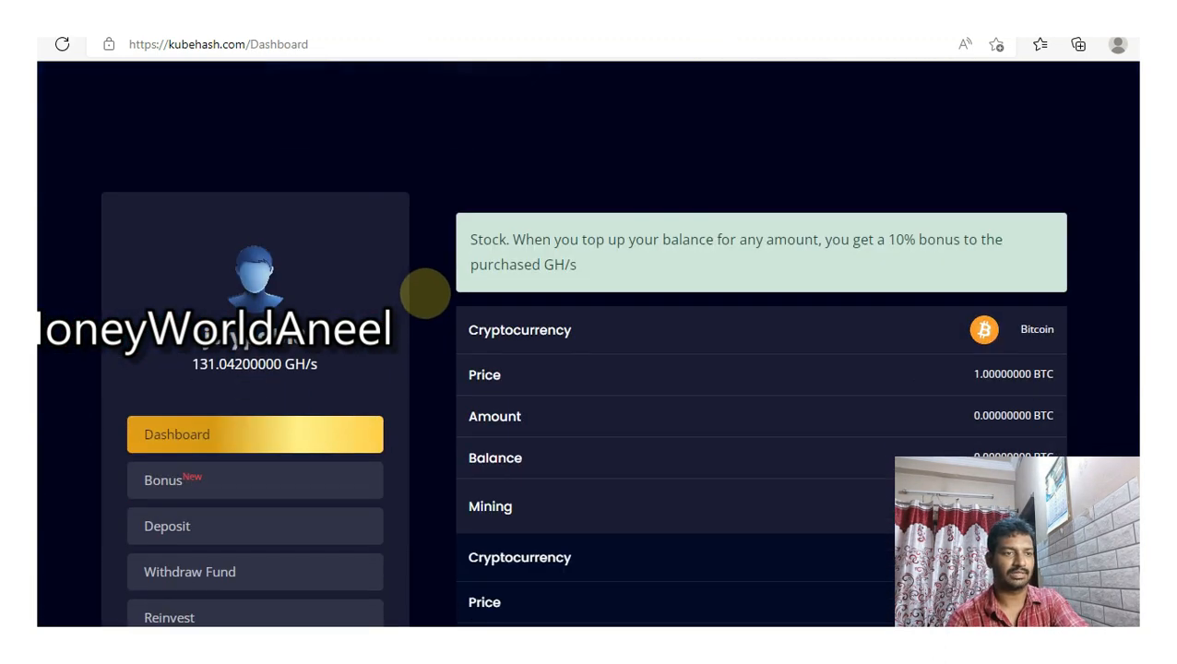
scroll(433, 369, down, 2)
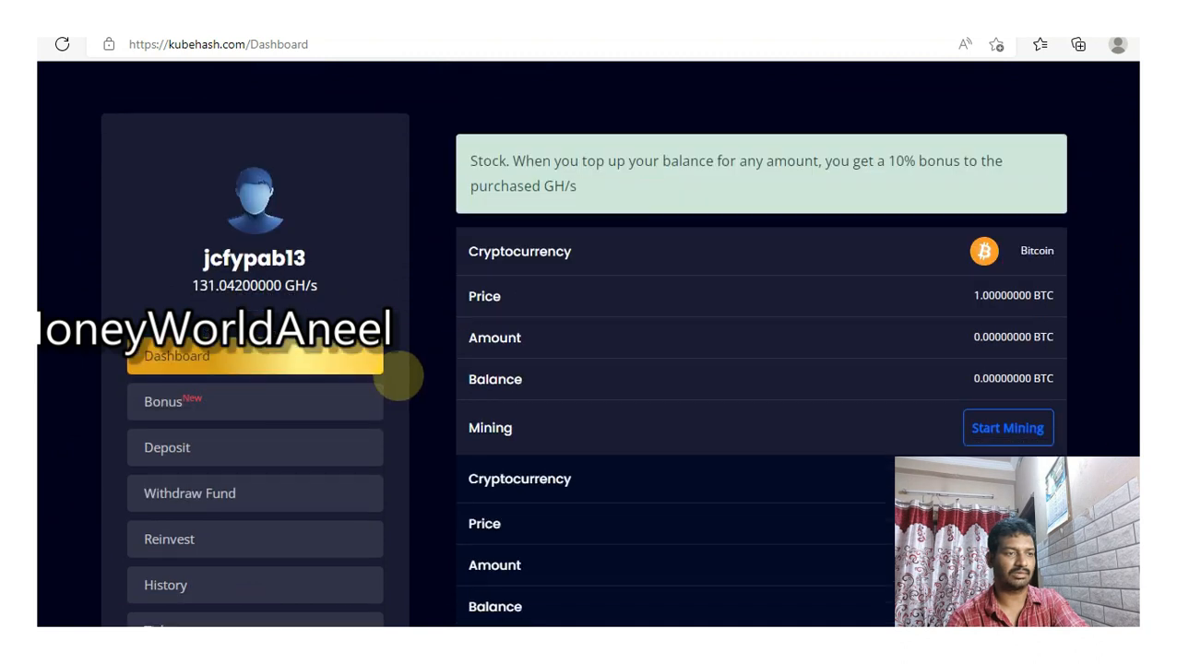
Step: Go to the Bonus section from the dashboard sidebar
click(173, 355)
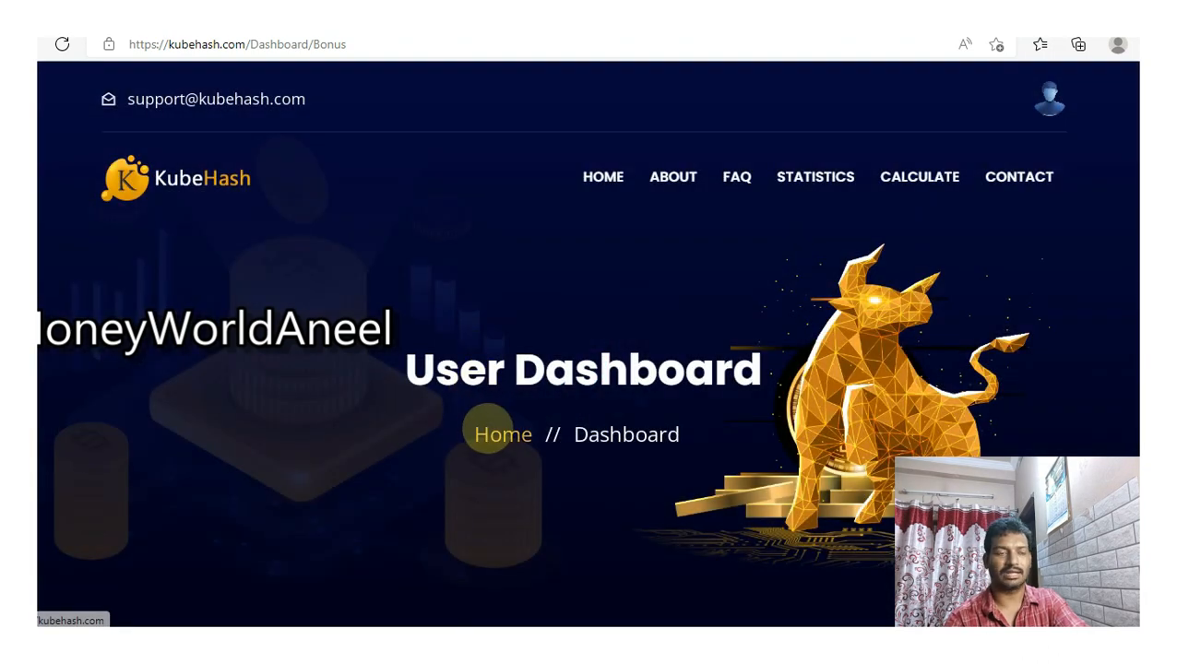
scroll(473, 396, down, 5)
scroll(451, 378, down, 5)
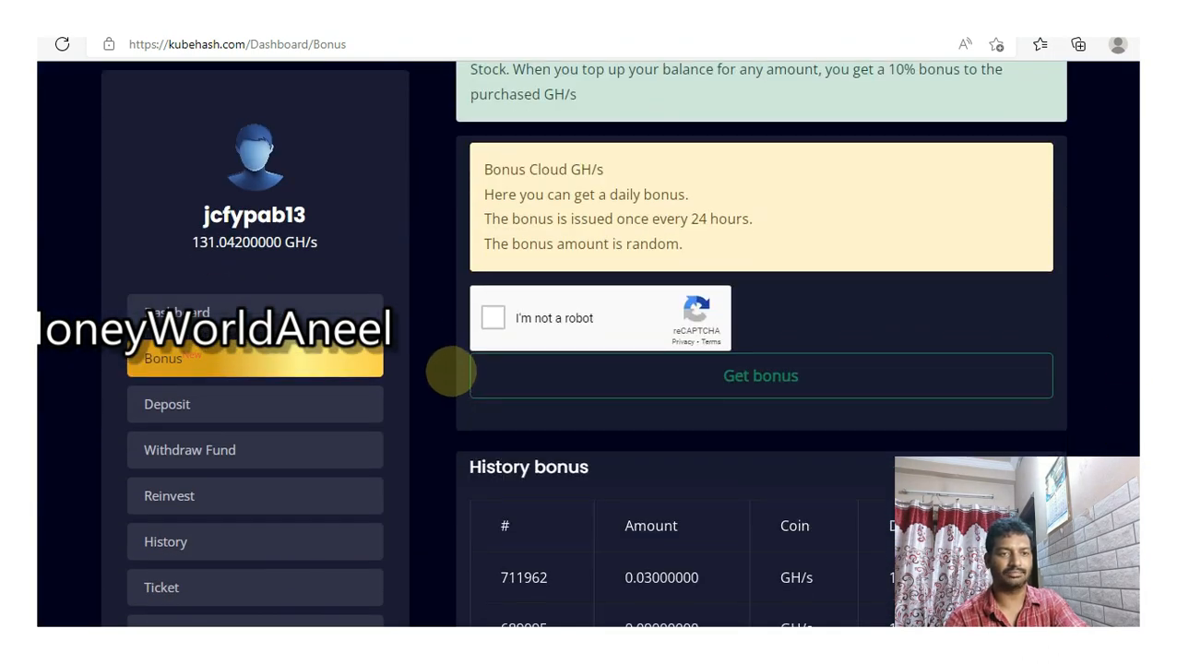
Step: Pass the chimney image verification and claim the 0.09 GH/s daily bonus
click(491, 317)
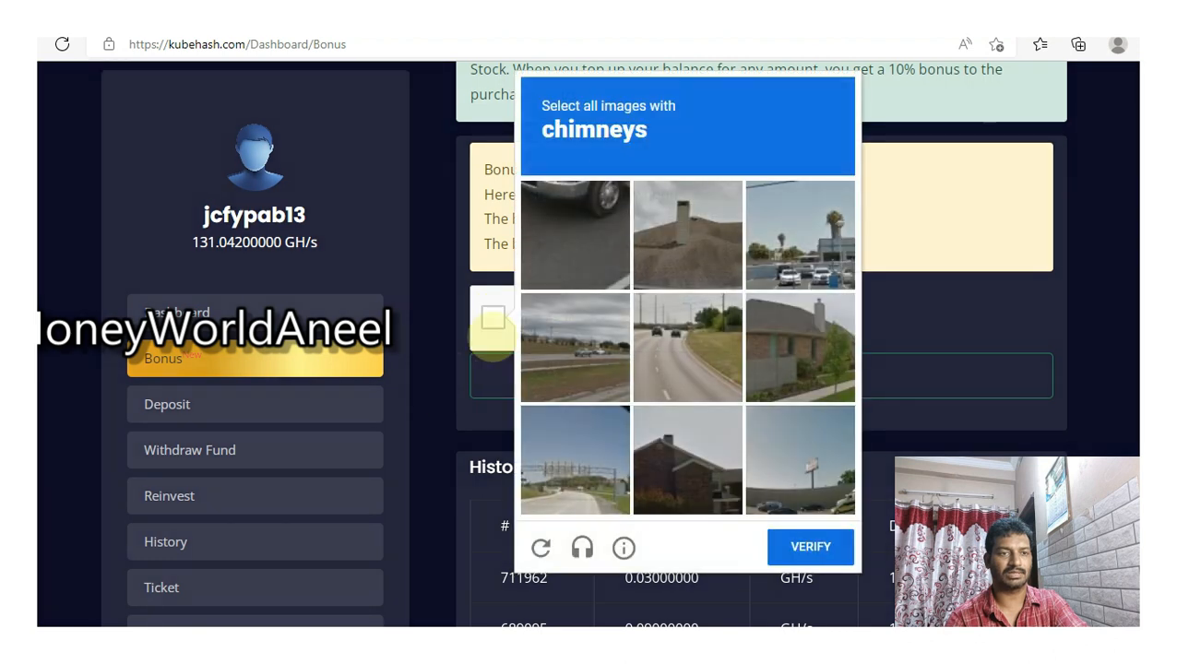
click(687, 235)
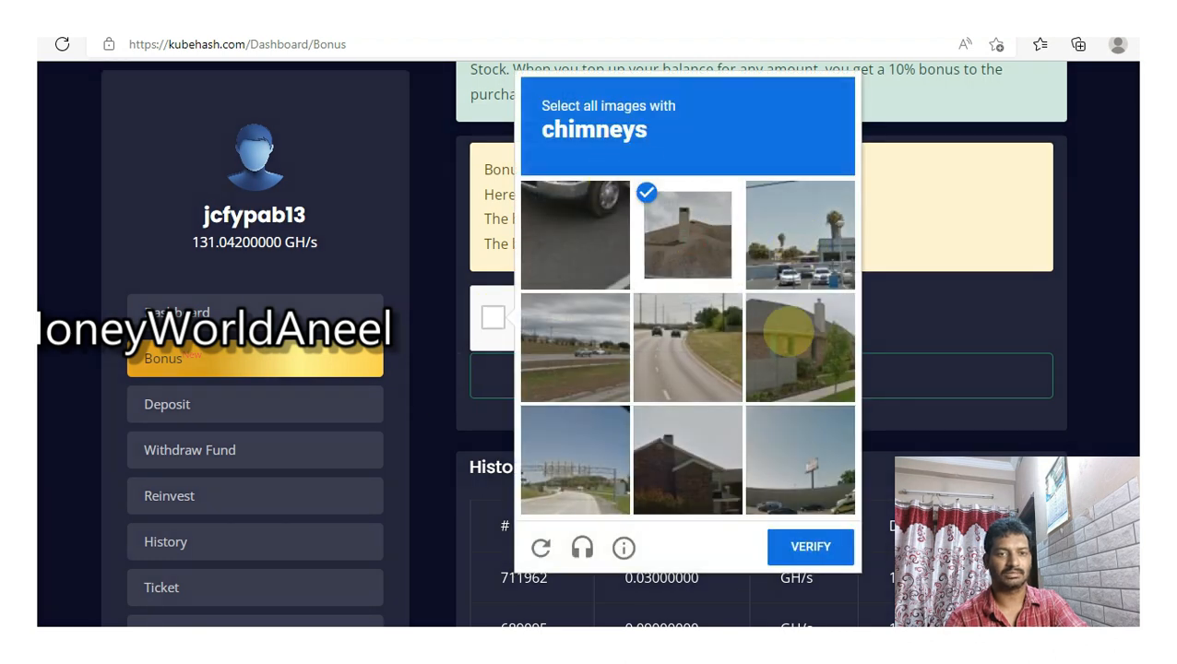
click(799, 348)
click(800, 235)
click(687, 461)
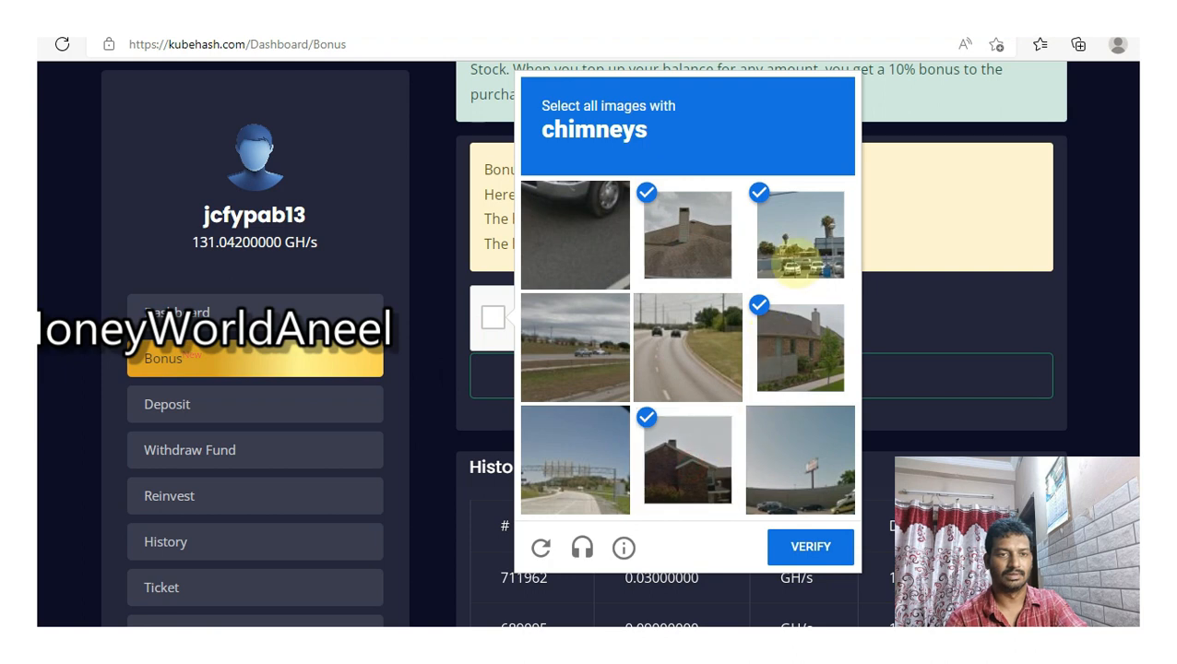
click(811, 547)
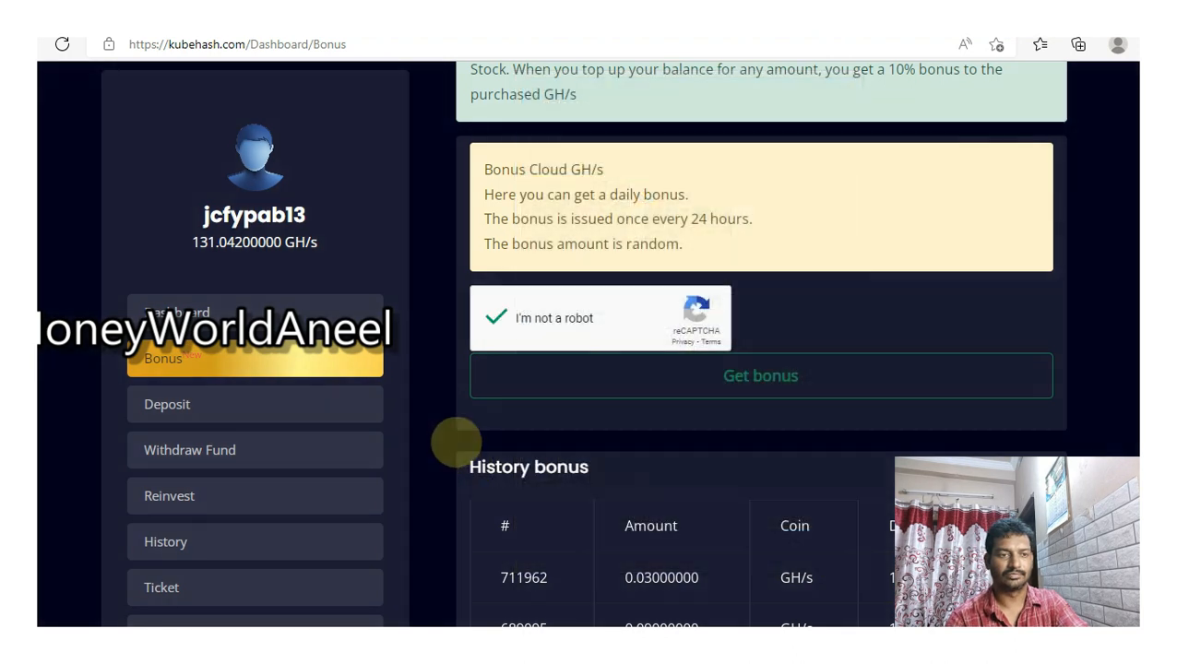
click(759, 375)
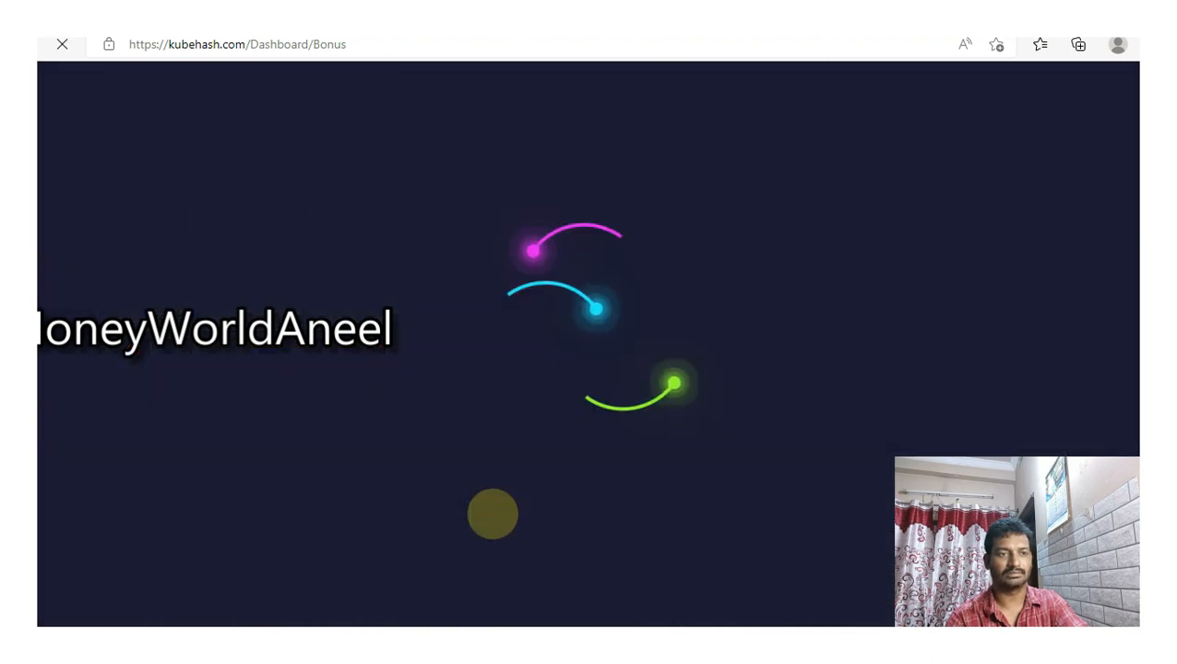
scroll(492, 516, down, 4)
scroll(491, 517, down, 3)
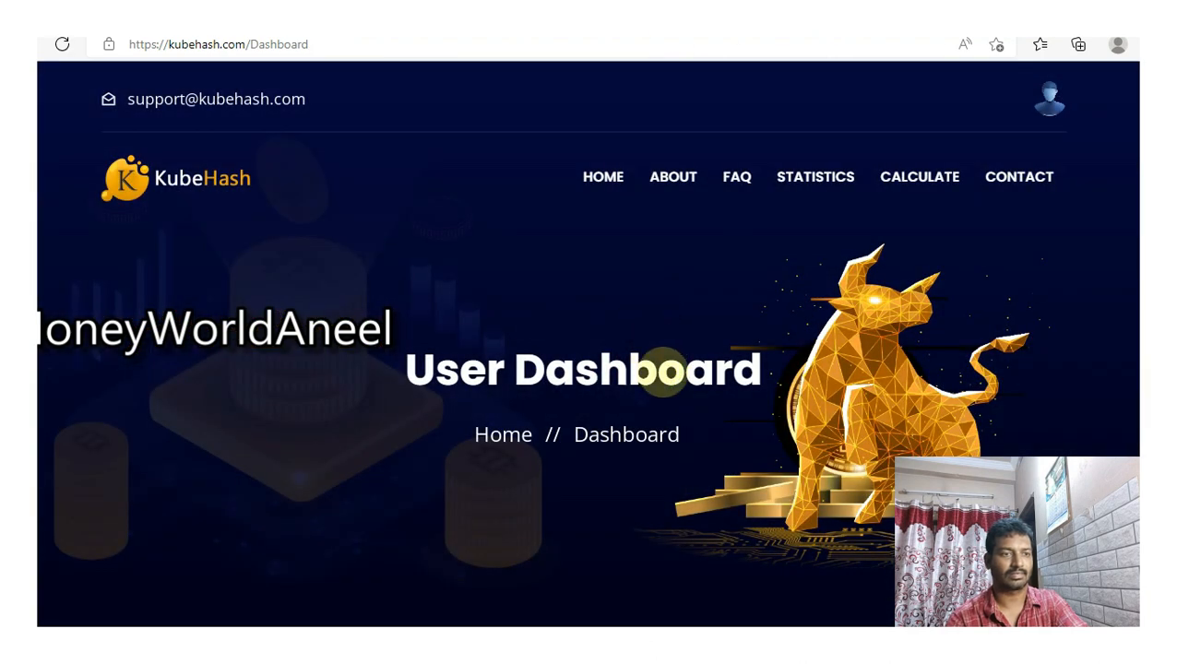
scroll(554, 369, down, 3)
scroll(433, 355, down, 1)
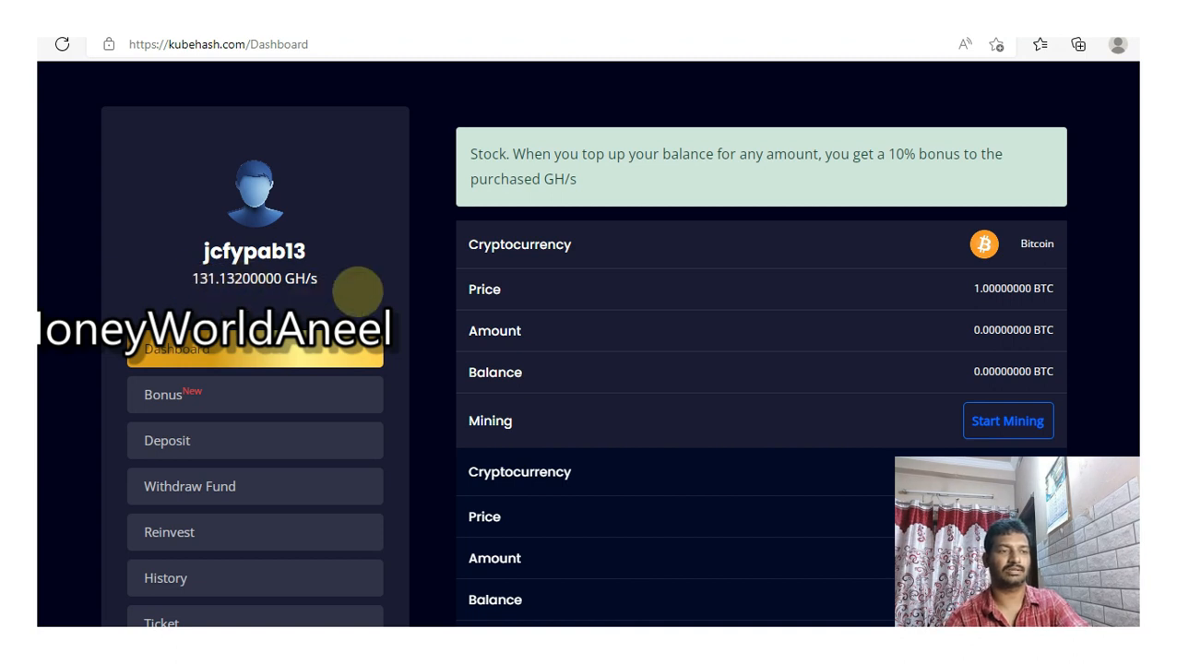
scroll(429, 387, down, 1)
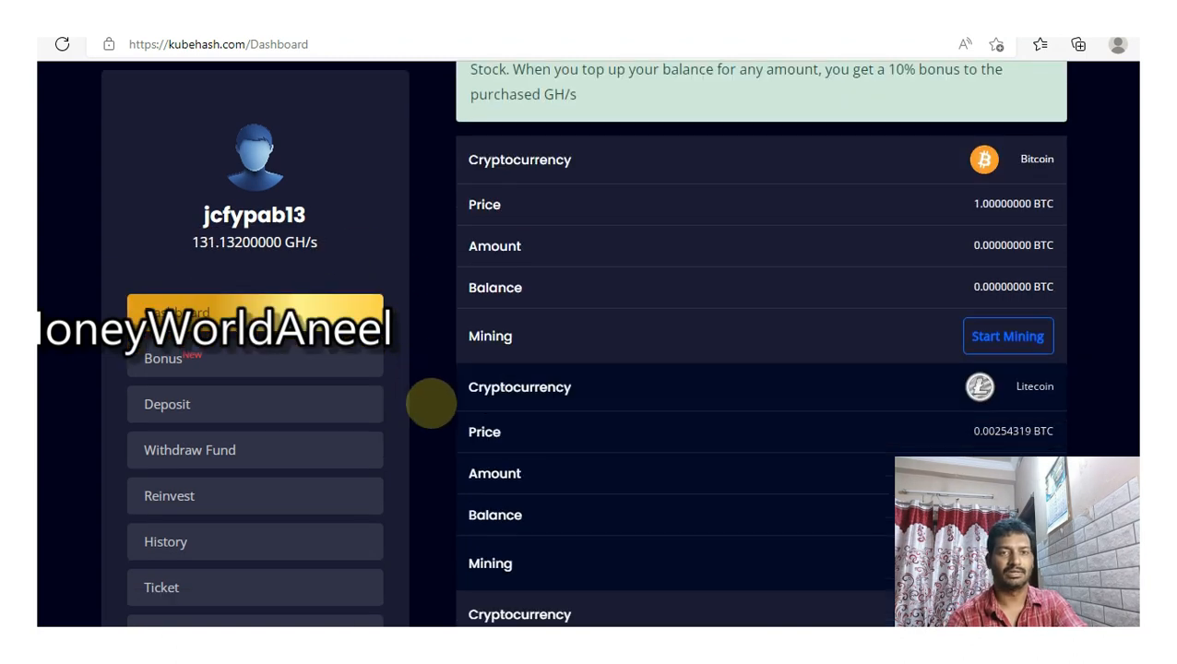
scroll(429, 391, down, 3)
scroll(429, 391, down, 3)
scroll(434, 383, down, 3)
scroll(442, 376, down, 3)
scroll(442, 376, down, 3)
scroll(442, 376, down, 3)
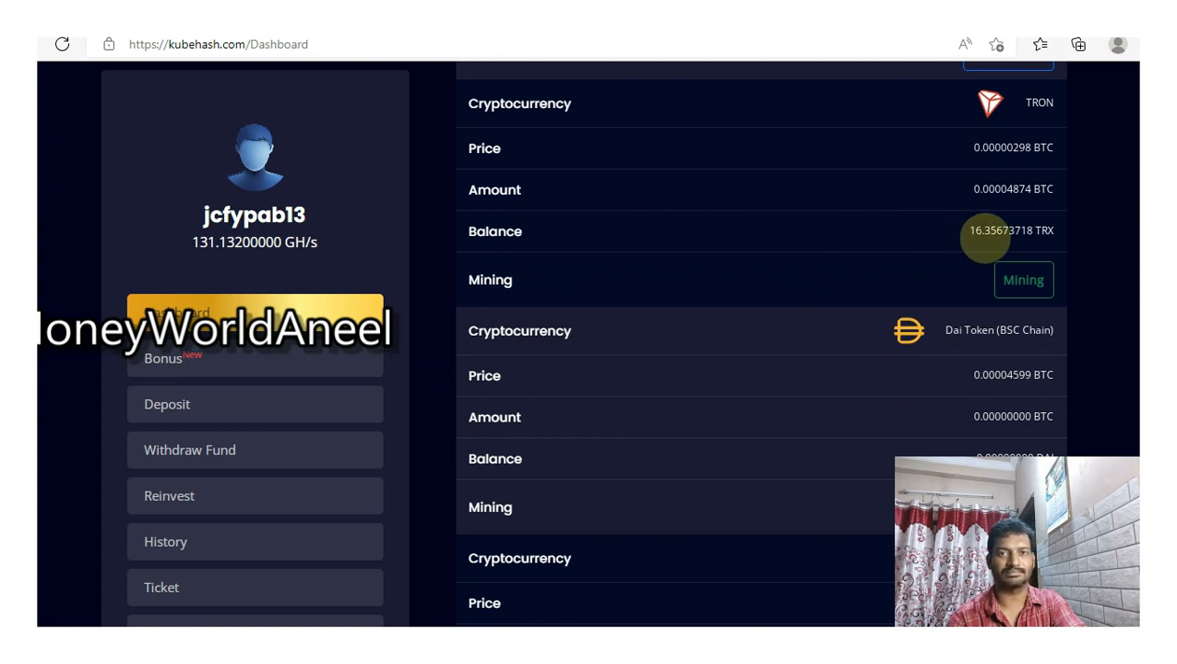
drag(969, 229, 1056, 230)
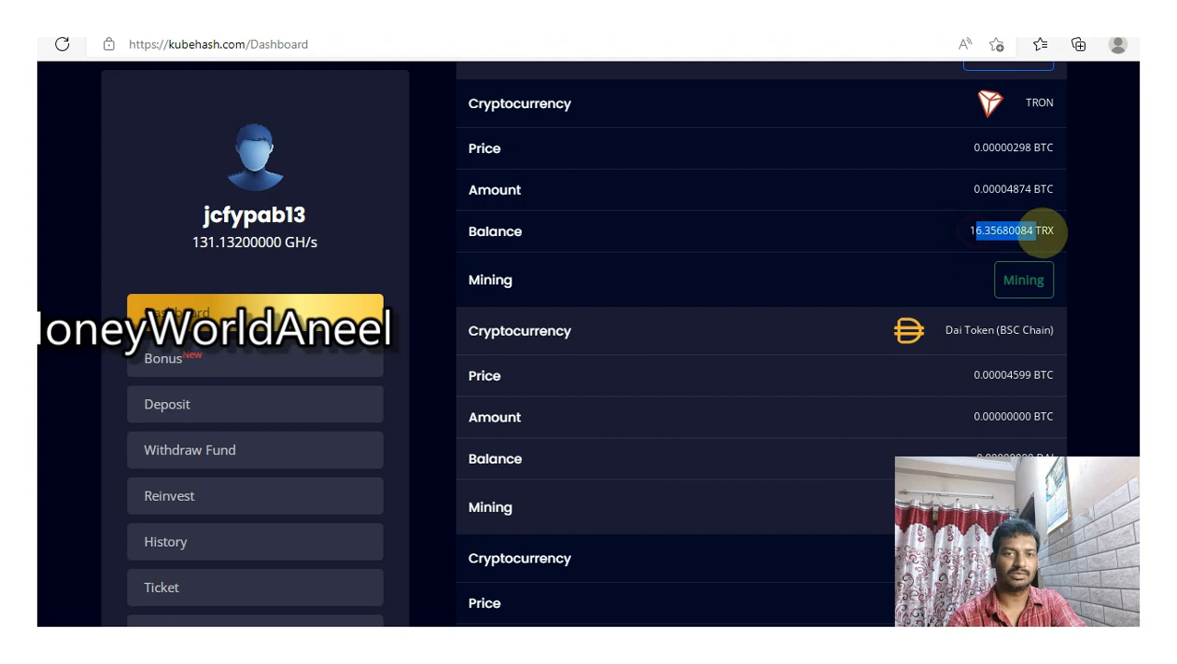
scroll(673, 284, up, 5)
scroll(673, 284, up, 5)
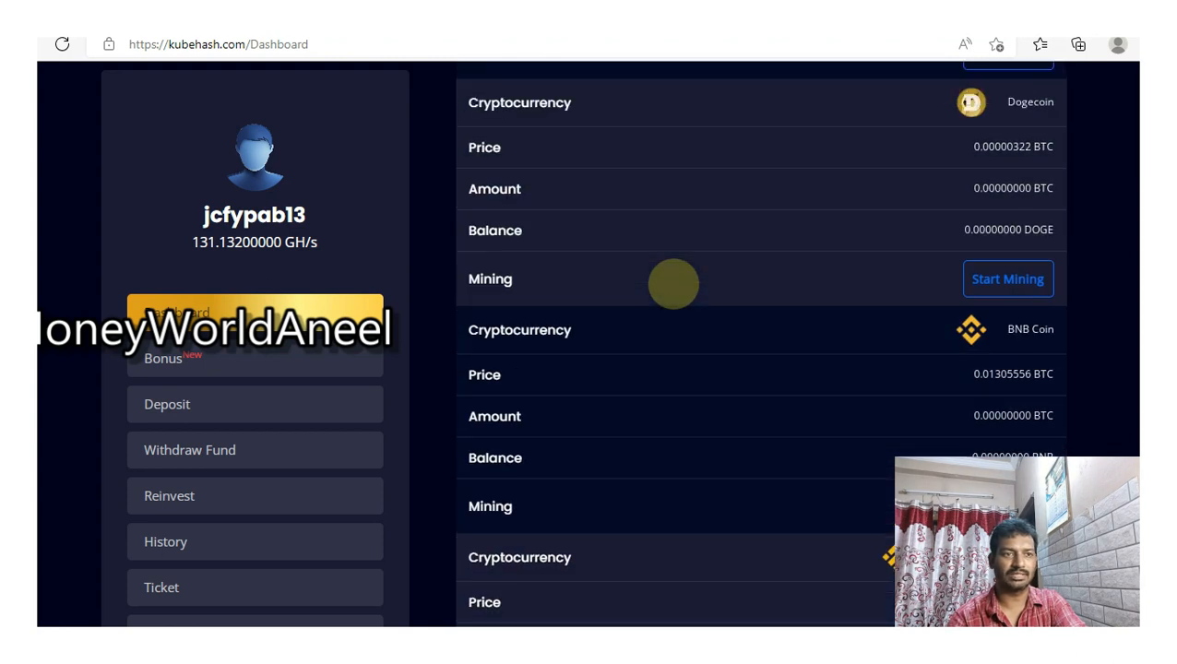
scroll(673, 284, up, 3)
scroll(653, 293, up, 3)
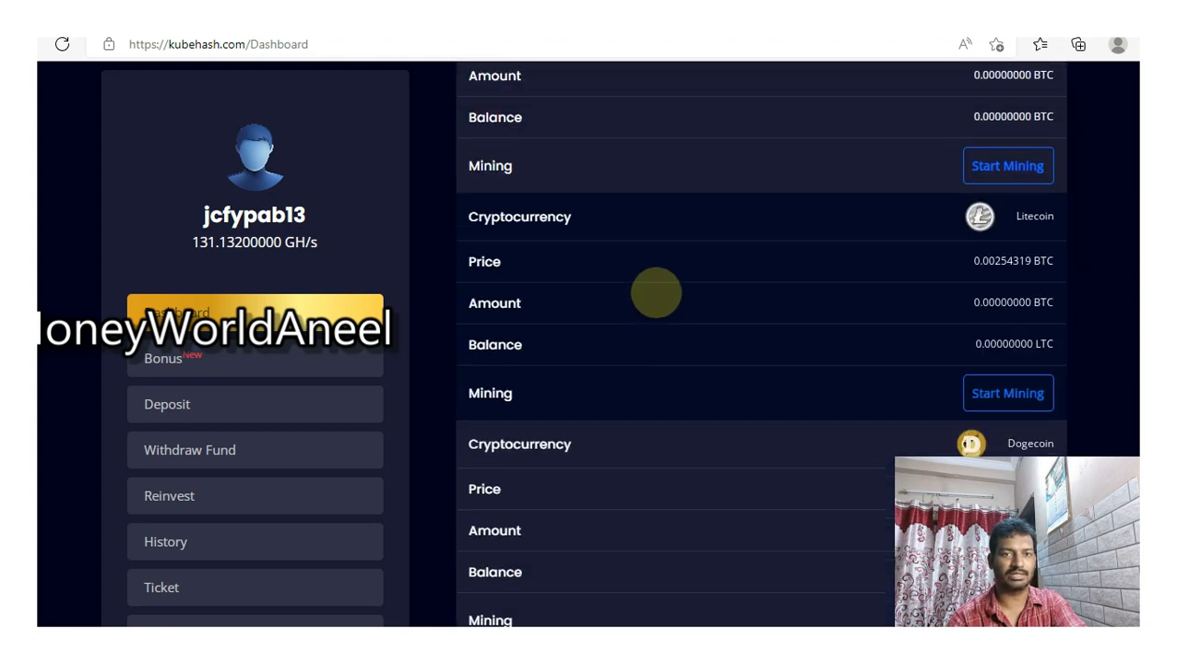
scroll(733, 337, up, 5)
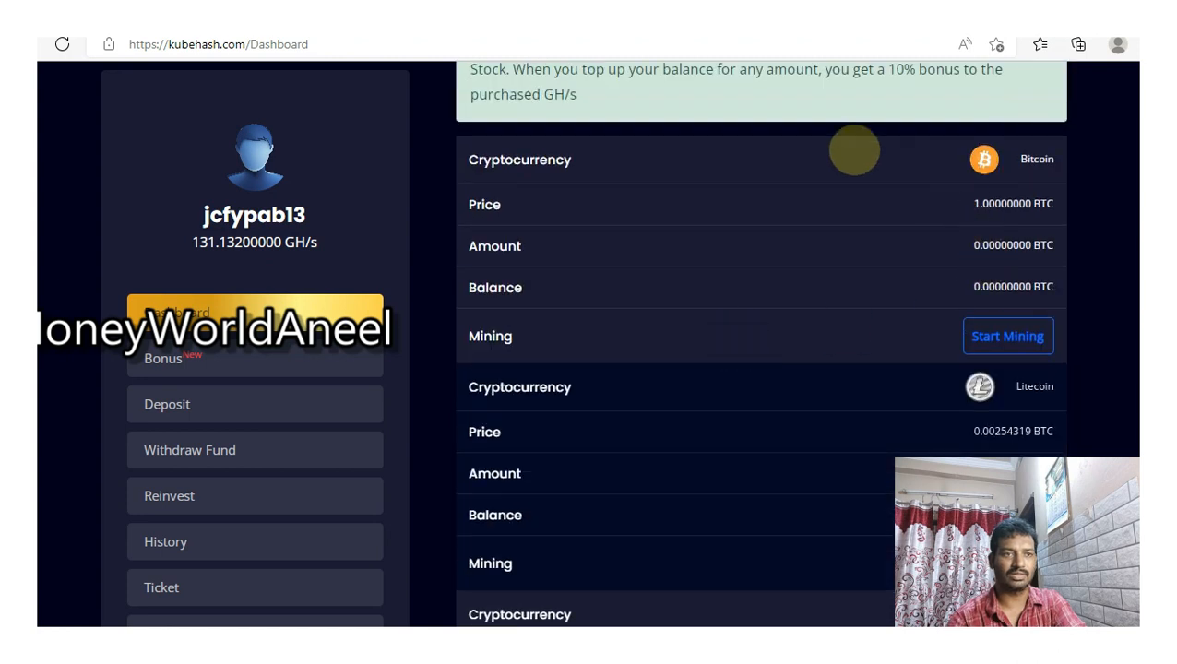
scroll(793, 295, up, 2)
scroll(835, 319, down, 2)
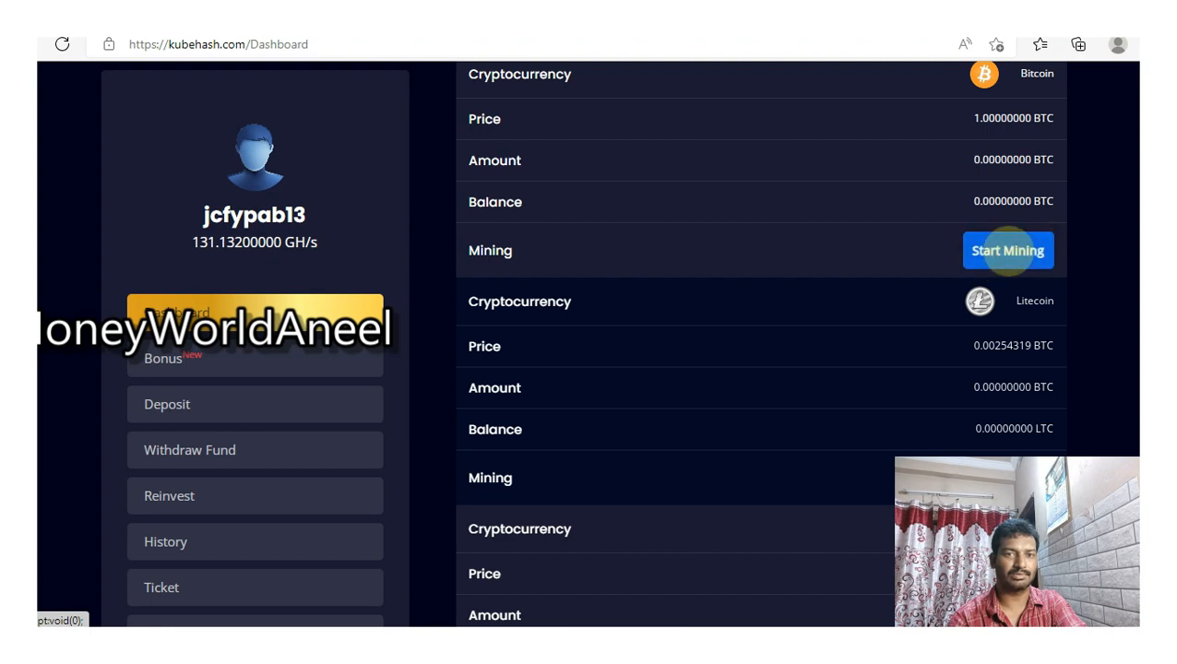
scroll(830, 281, down, 3)
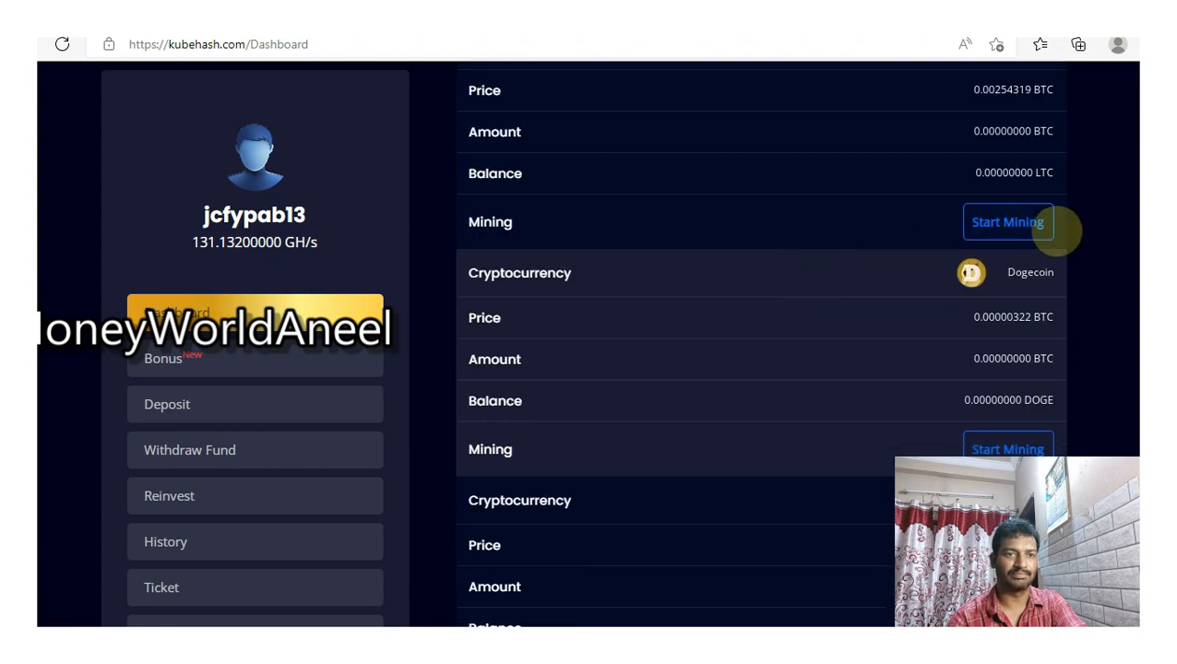
scroll(941, 238, up, 1)
scroll(1015, 322, down, 3)
scroll(932, 313, down, 3)
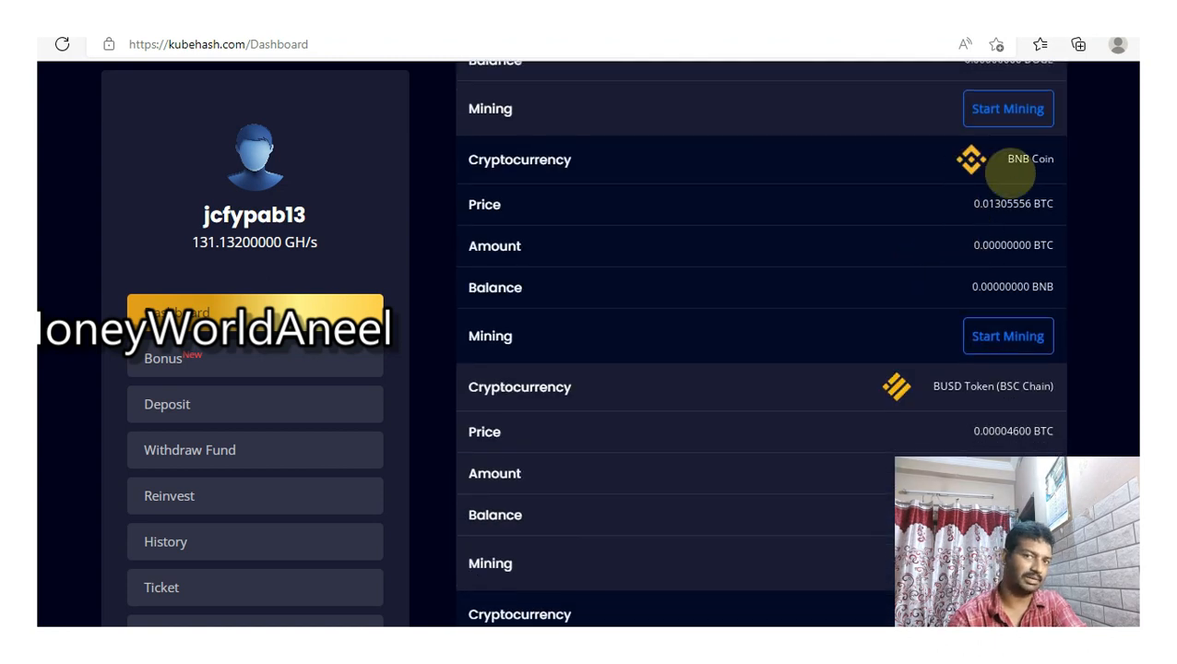
scroll(784, 244, down, 2)
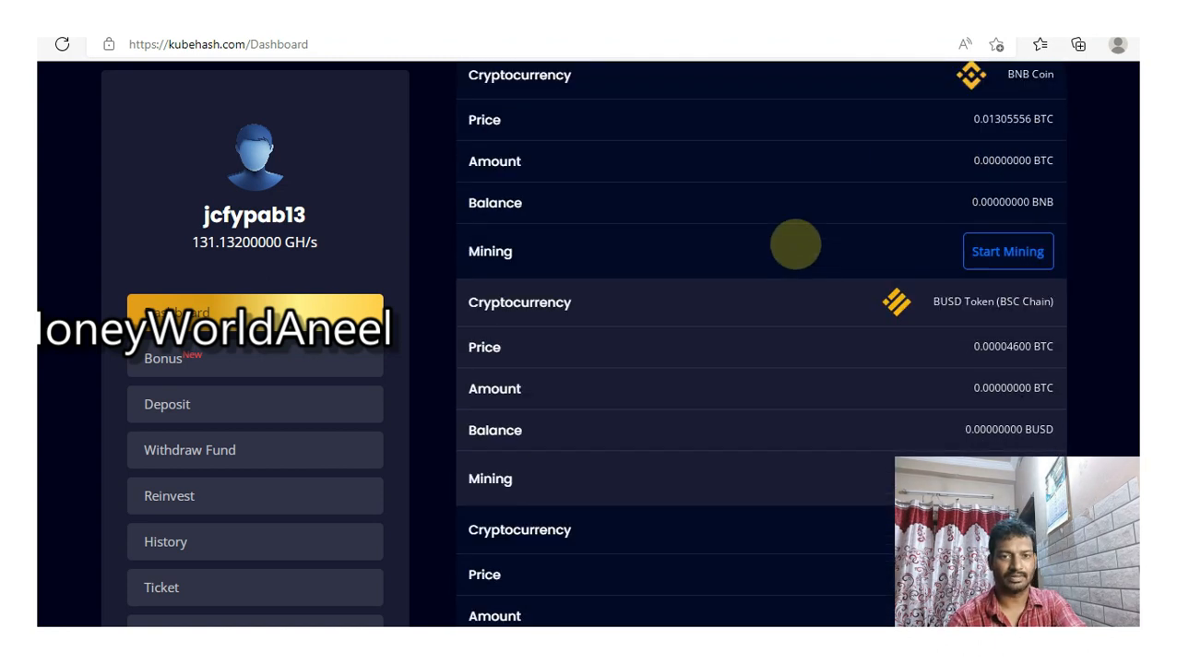
scroll(784, 244, down, 3)
scroll(808, 303, down, 2)
scroll(808, 303, down, 1)
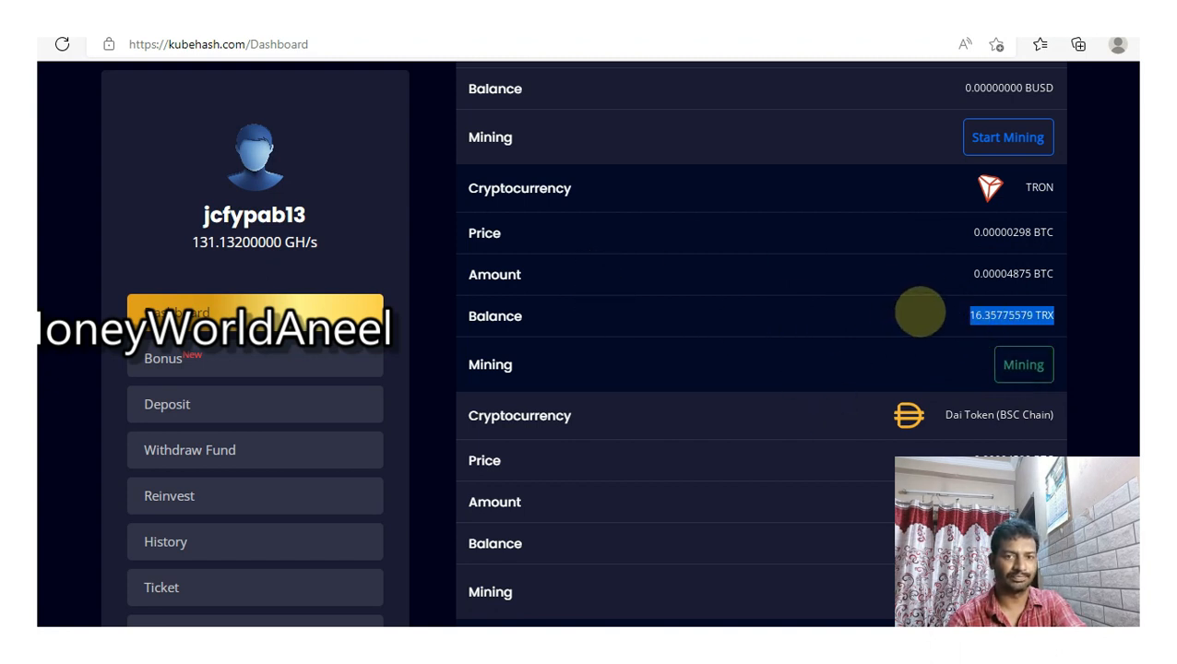
scroll(166, 401, down, 3)
scroll(424, 406, down, 5)
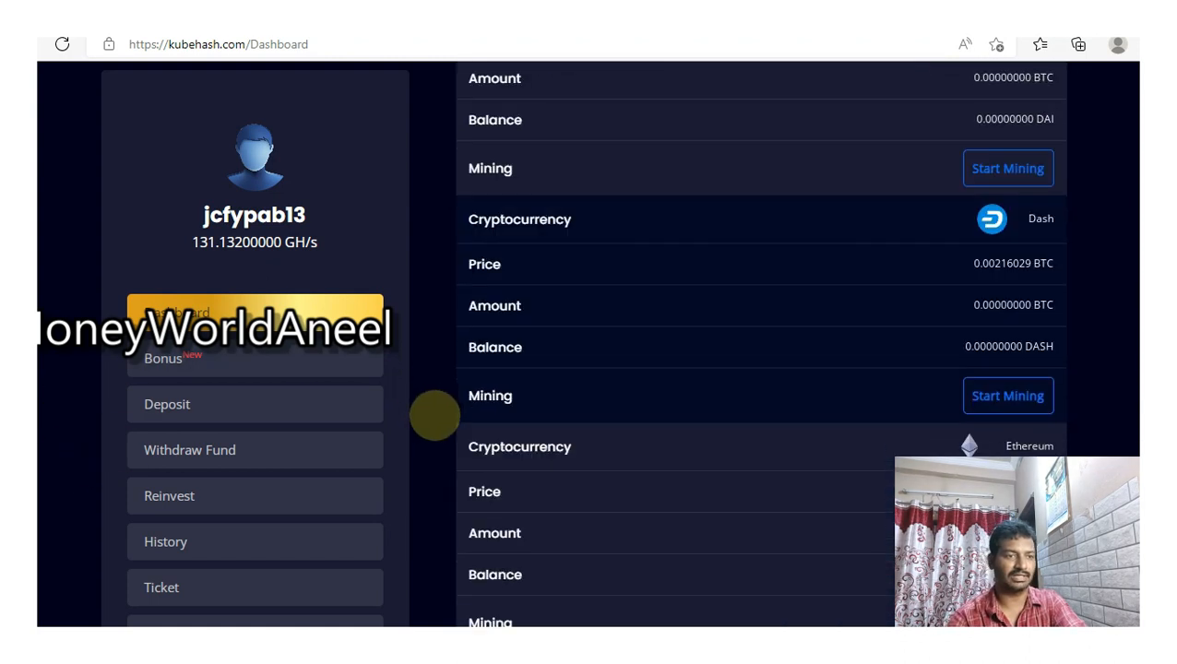
scroll(435, 422, down, 5)
scroll(424, 451, down, 4)
scroll(424, 498, down, 4)
scroll(429, 522, down, 4)
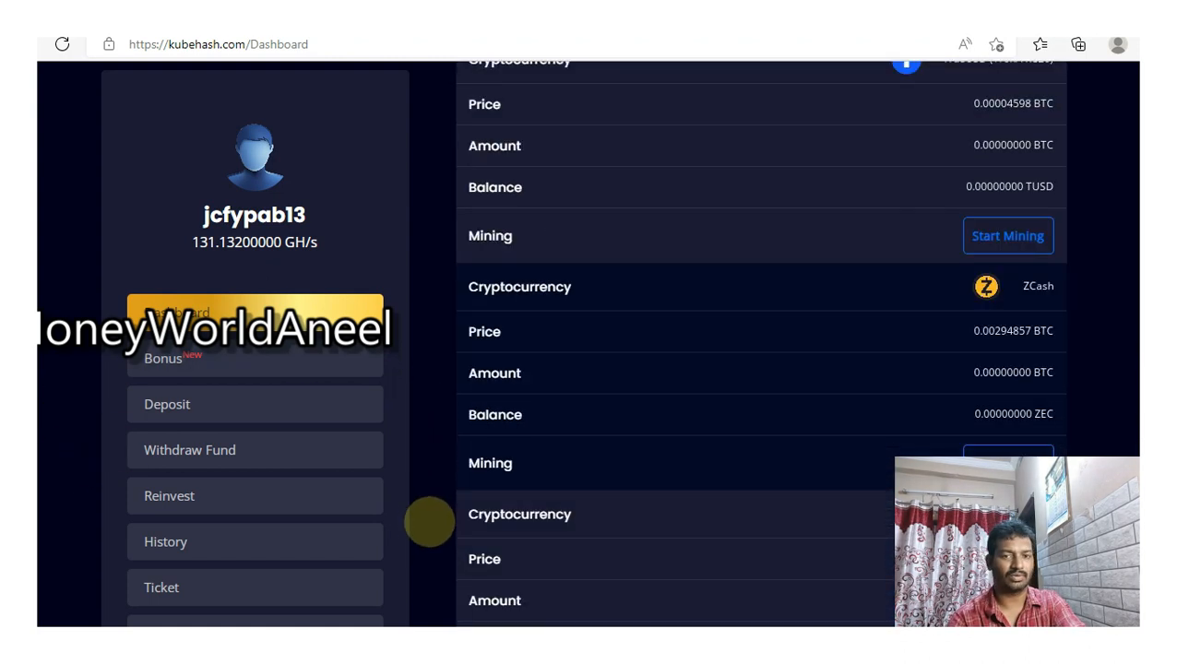
scroll(430, 522, down, 3)
scroll(432, 511, down, 3)
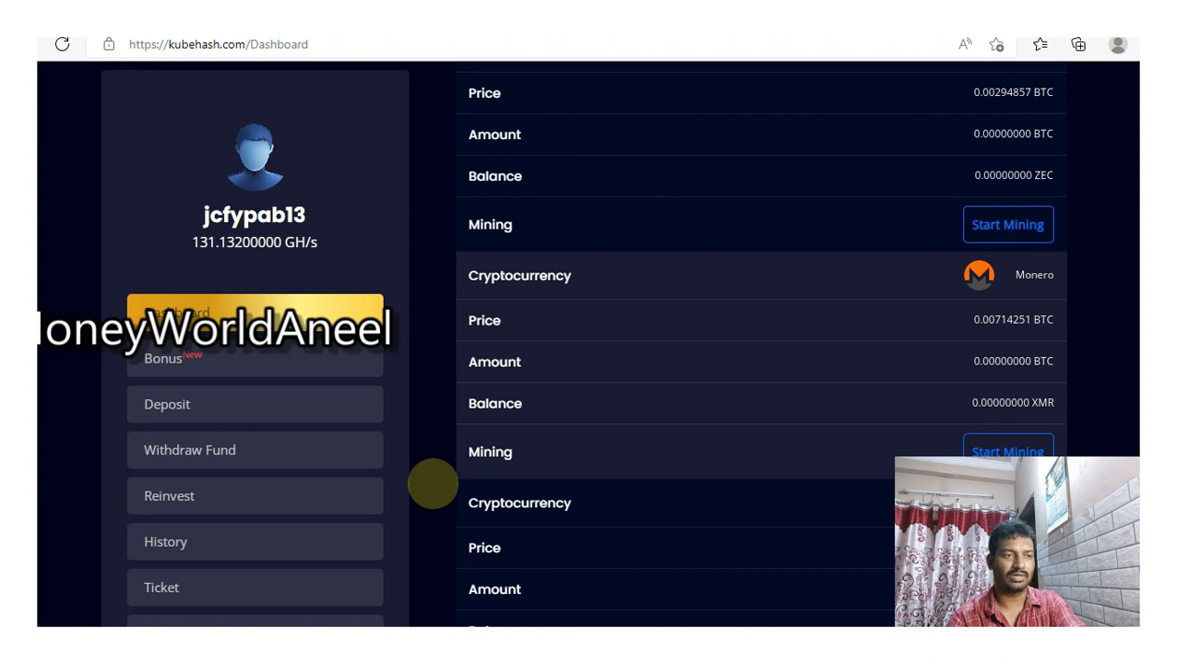
scroll(431, 483, down, 3)
scroll(259, 452, down, 3)
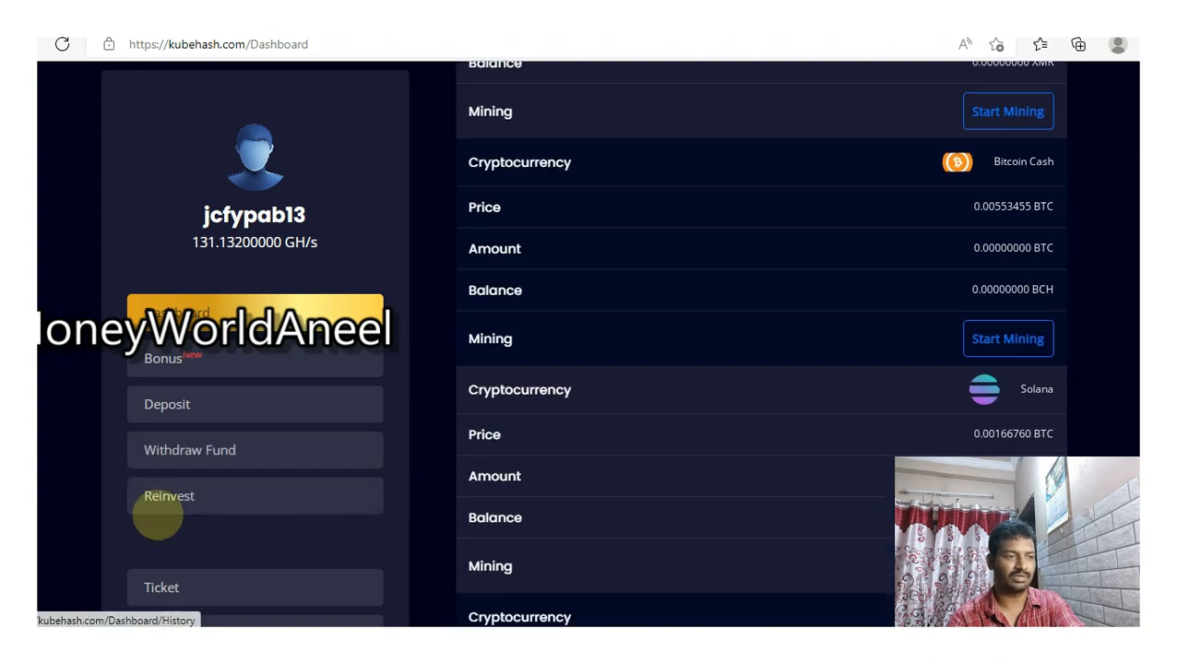
Step: On Reinvest, exchange 16 TRX into about 19.07 GH/s of Cloud power, then return to the dashboard
click(169, 495)
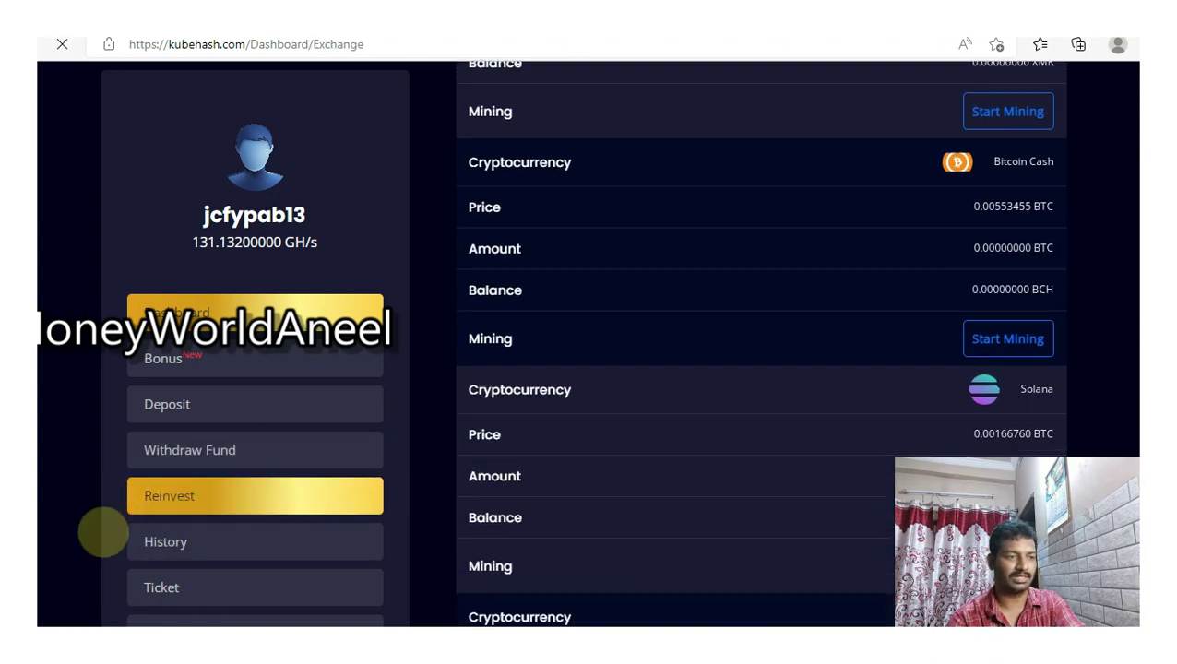
scroll(128, 457, down, 5)
scroll(442, 397, down, 5)
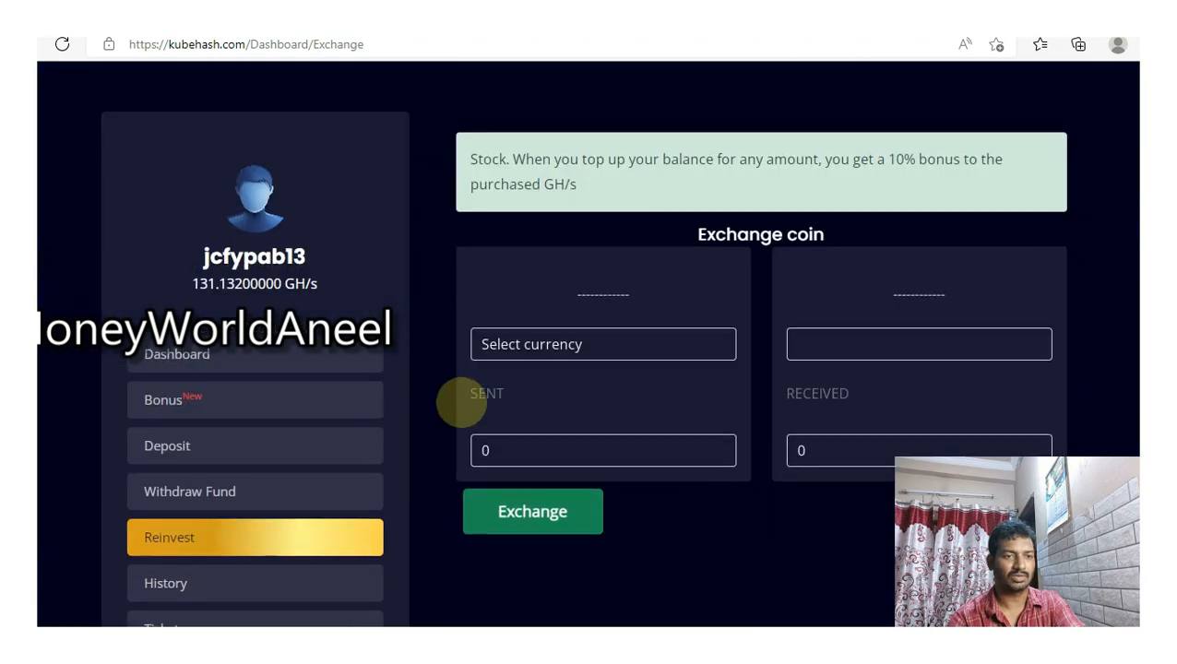
scroll(442, 388, down, 3)
scroll(483, 362, up, 1)
click(695, 168)
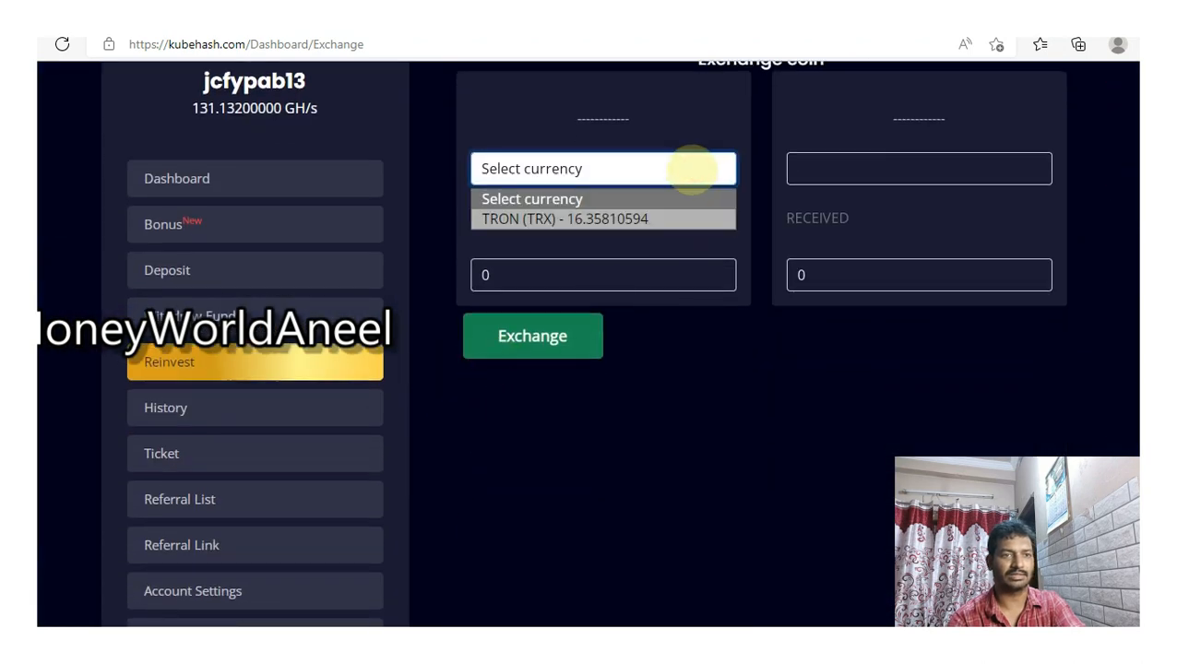
click(654, 212)
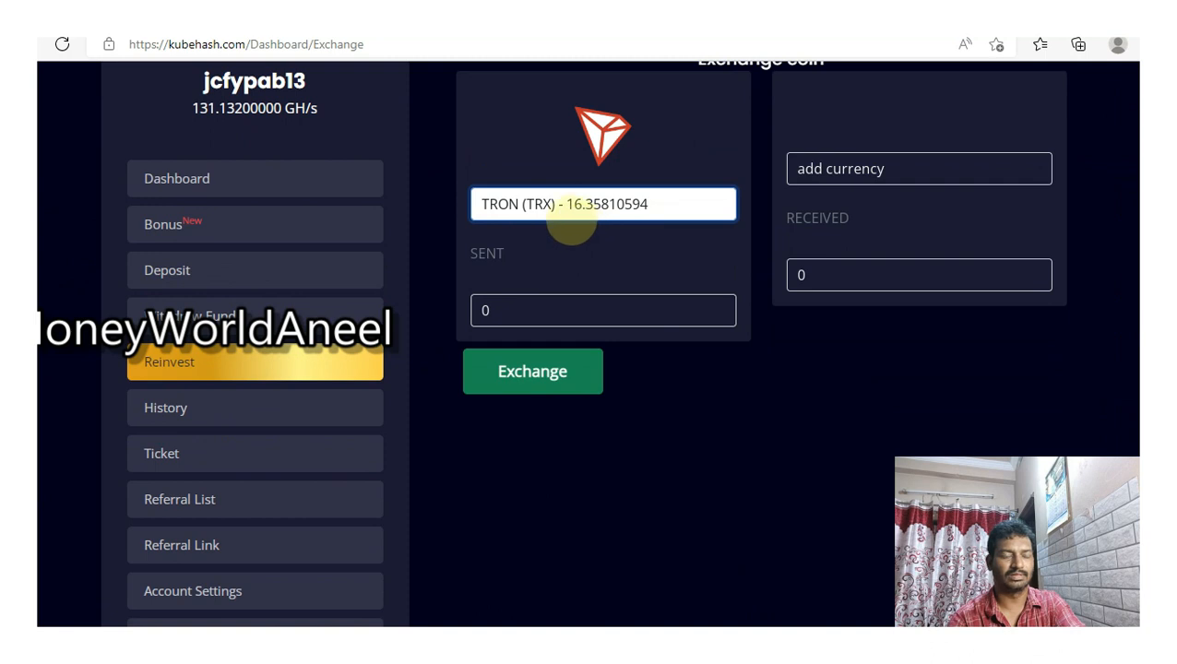
click(880, 170)
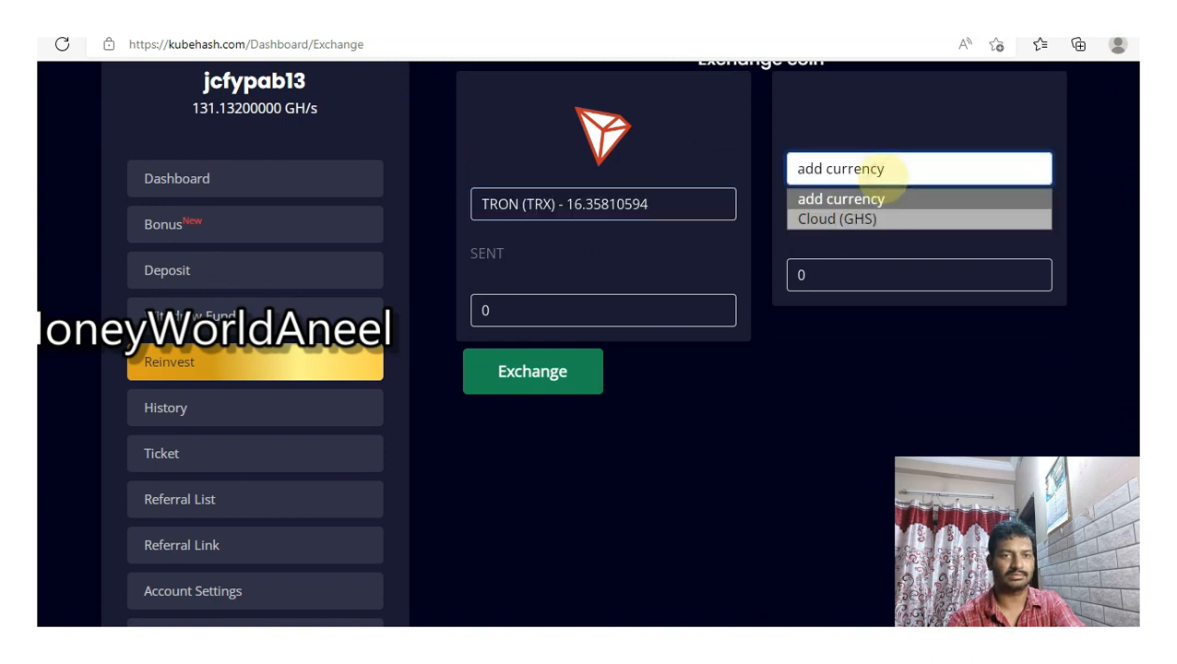
click(881, 219)
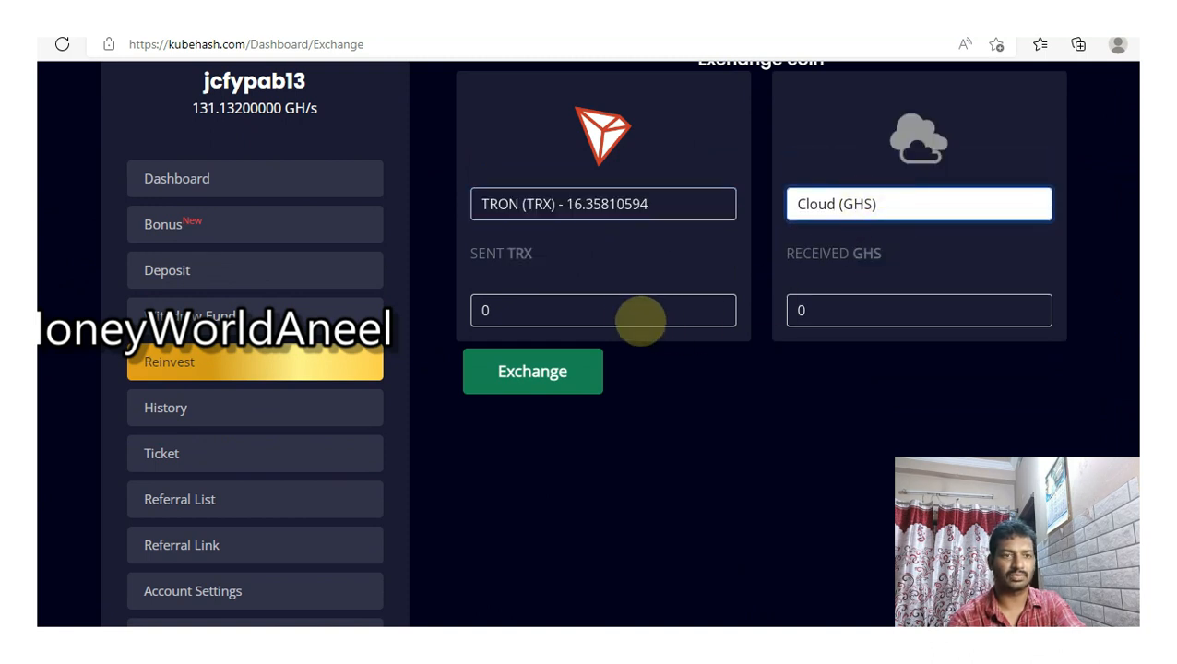
click(623, 311)
text(16)
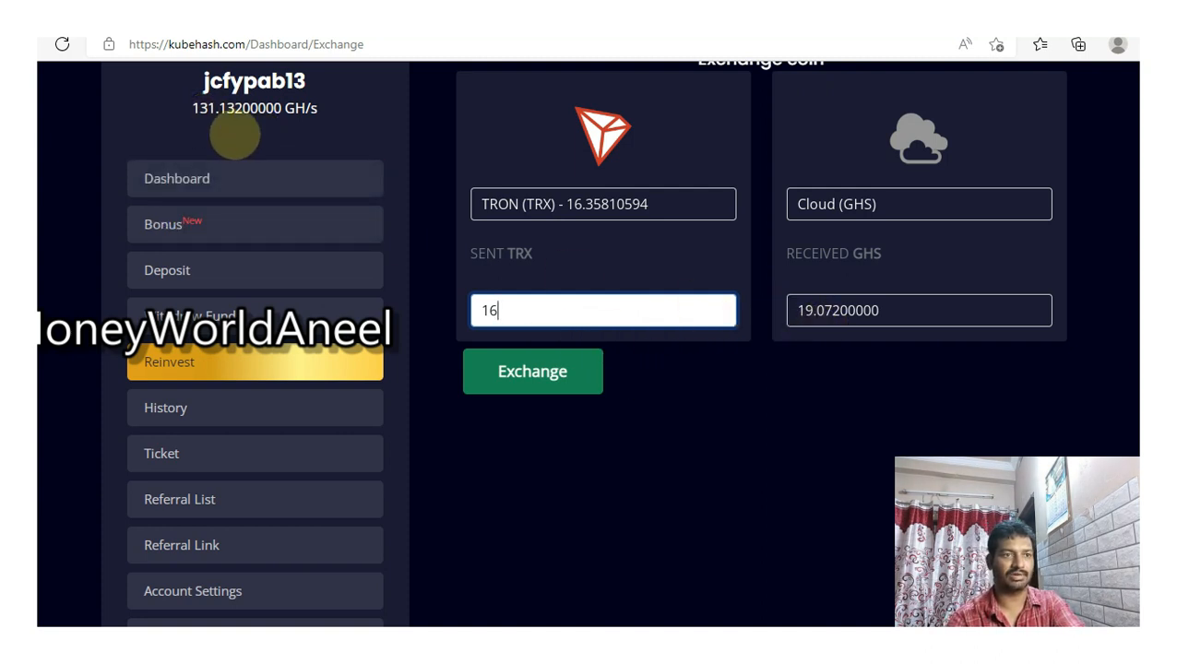
click(547, 369)
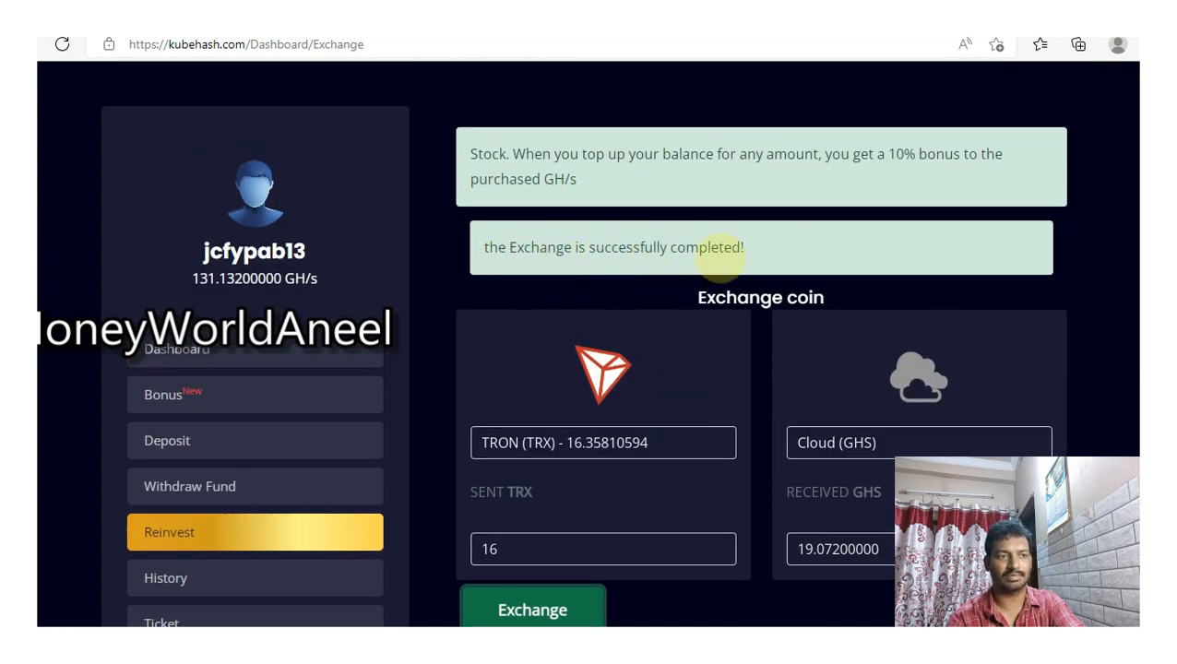
click(181, 350)
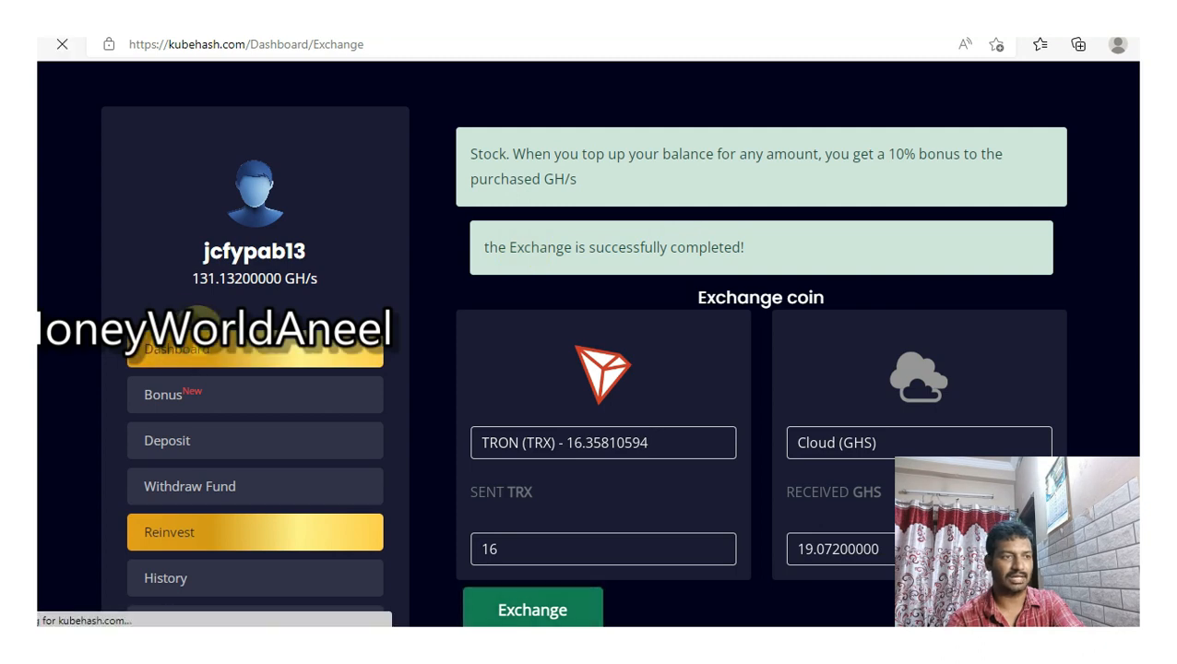
scroll(415, 406, down, 5)
scroll(406, 401, down, 2)
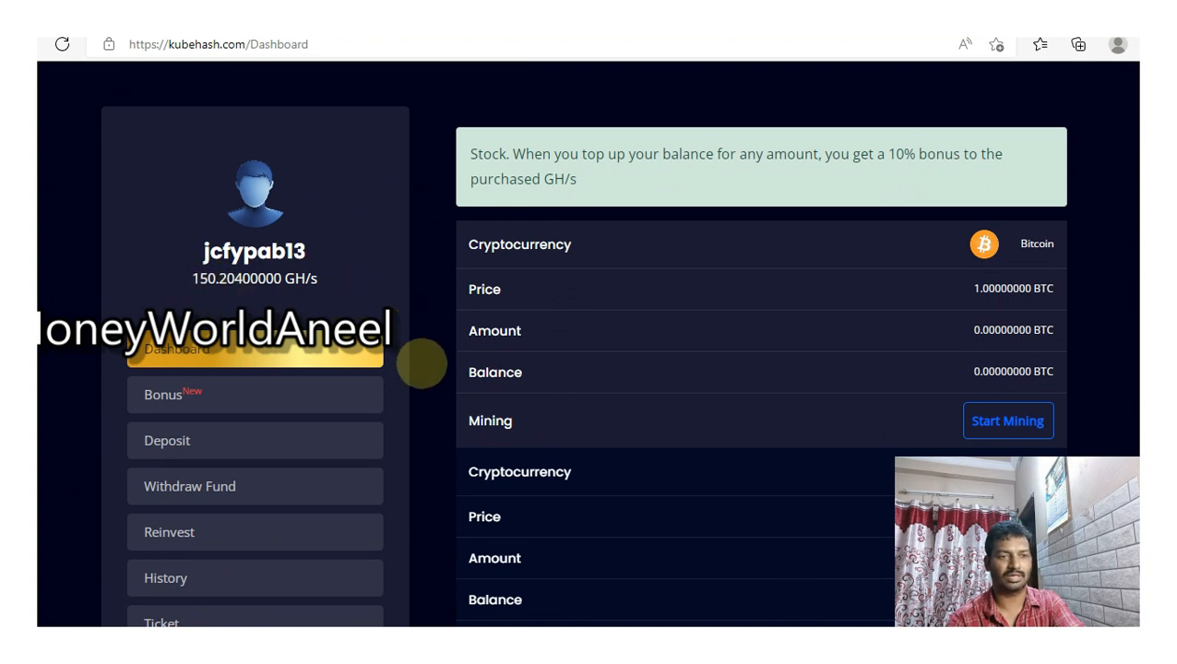
scroll(426, 359, down, 4)
scroll(433, 355, down, 2)
scroll(440, 350, down, 3)
scroll(443, 348, down, 3)
scroll(442, 349, down, 3)
scroll(442, 349, down, 2)
scroll(443, 349, down, 2)
scroll(443, 348, down, 1)
scroll(443, 349, up, 2)
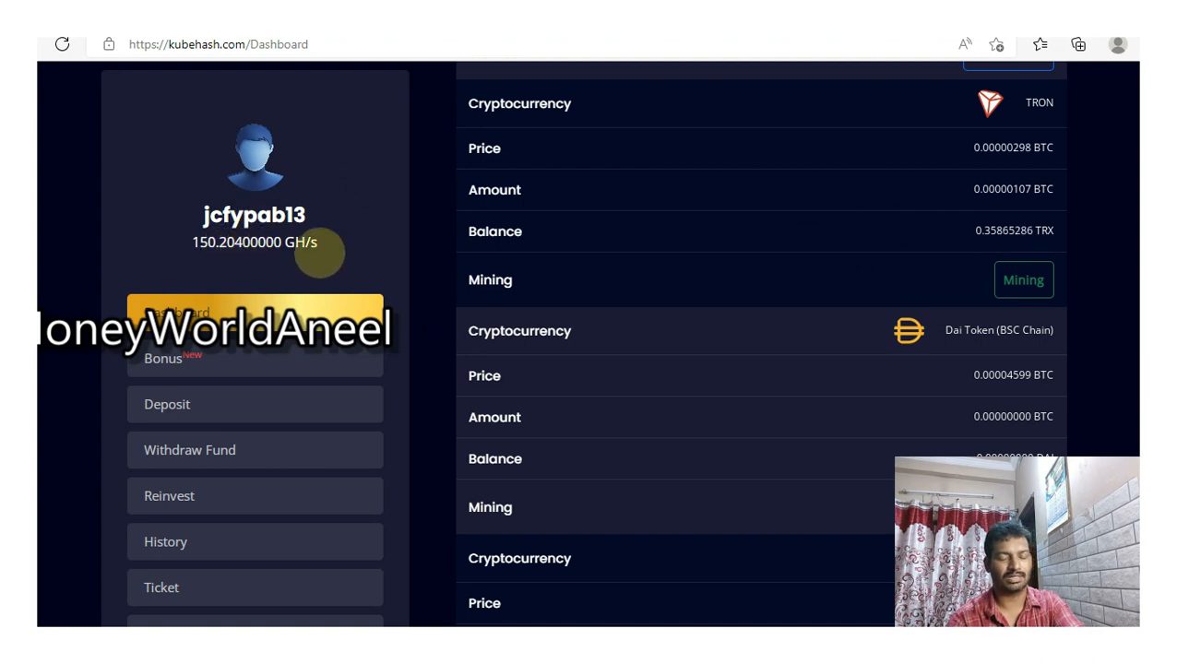
scroll(866, 244, up, 3)
scroll(872, 249, up, 3)
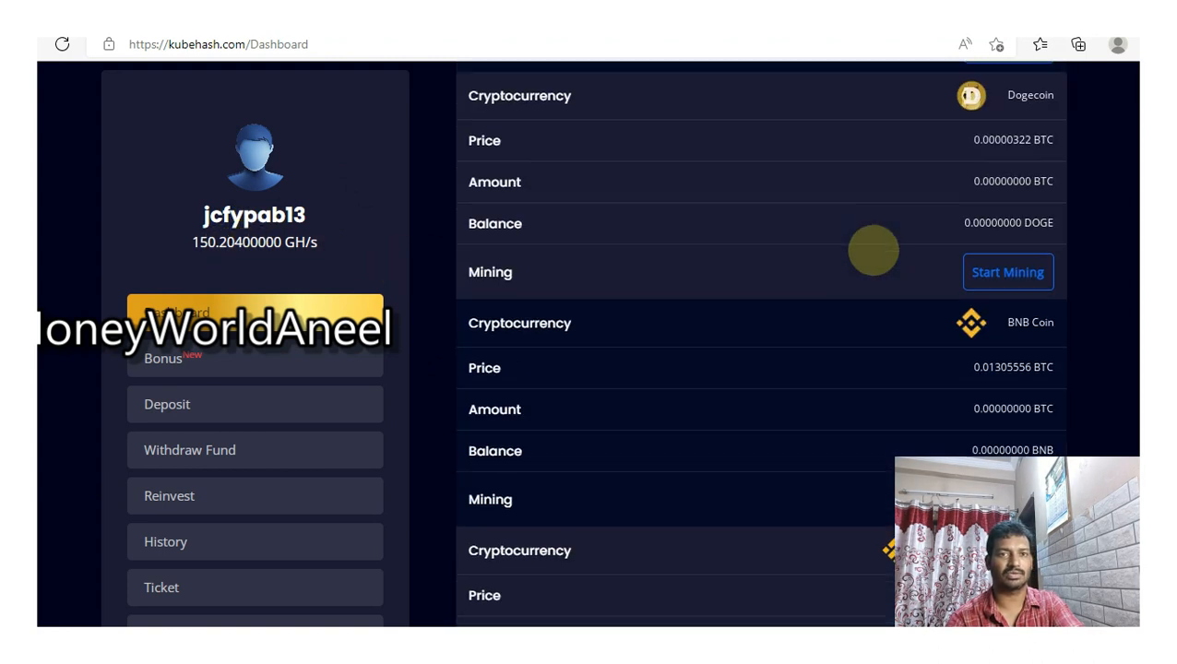
scroll(872, 248, up, 3)
scroll(871, 249, up, 3)
scroll(872, 249, up, 4)
scroll(872, 248, up, 3)
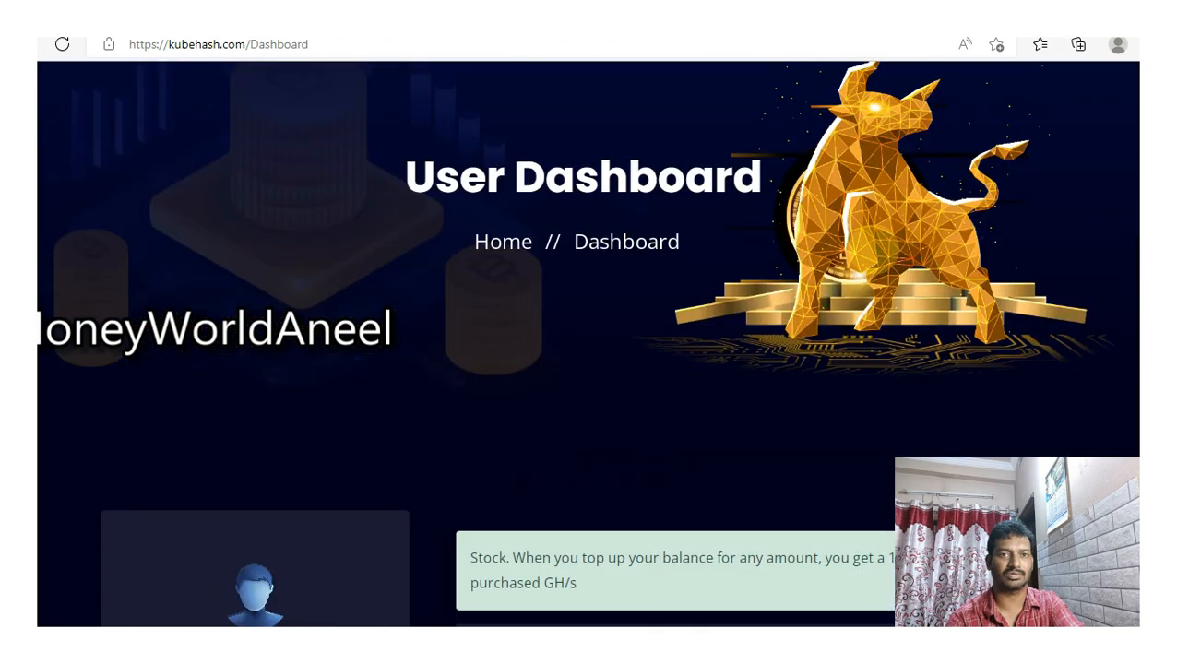
scroll(872, 249, up, 3)
Step: Calculate TRON income for 100 GH/s, about 2.097 TRX per day
click(919, 176)
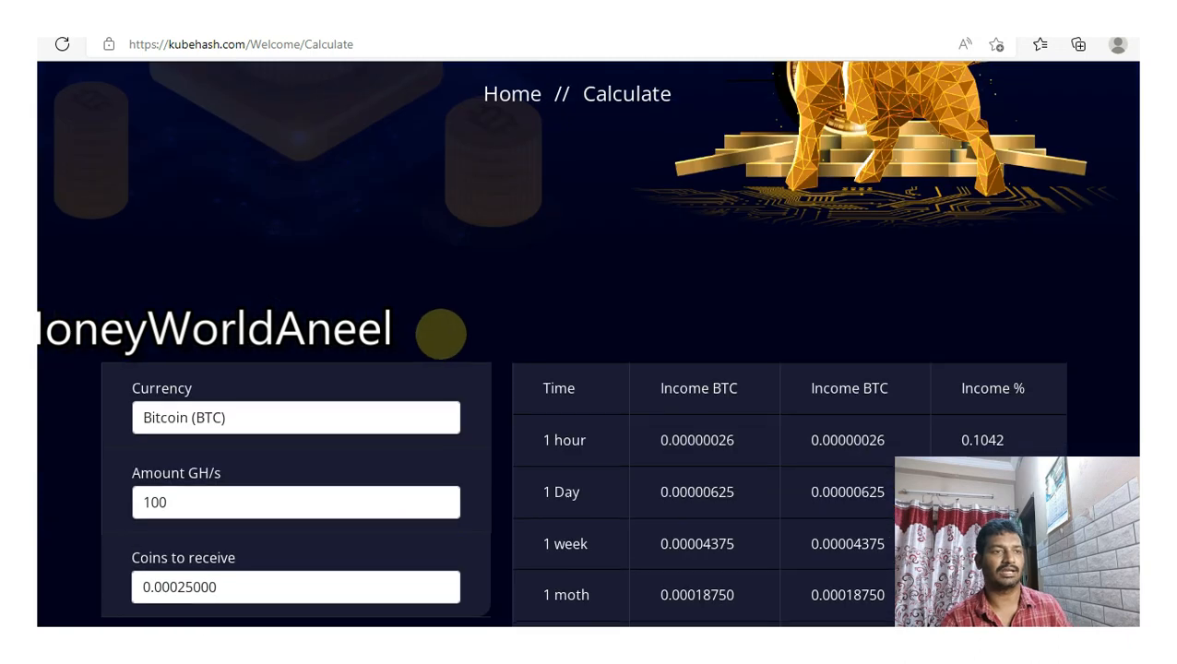
scroll(529, 461, down, 3)
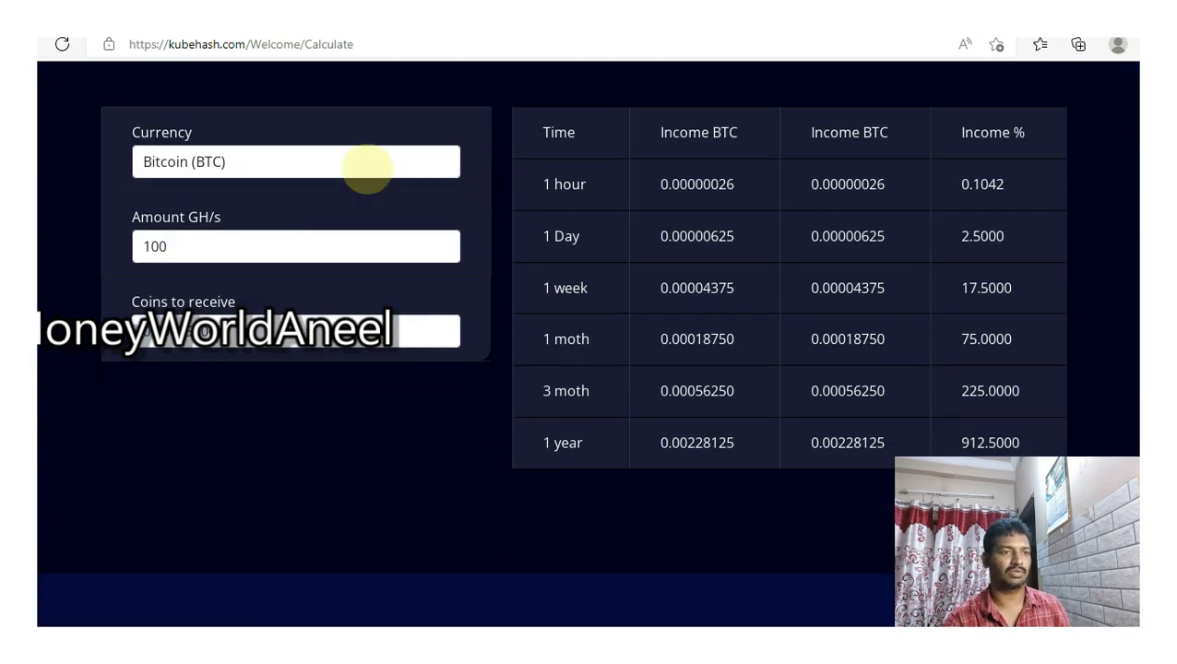
click(321, 161)
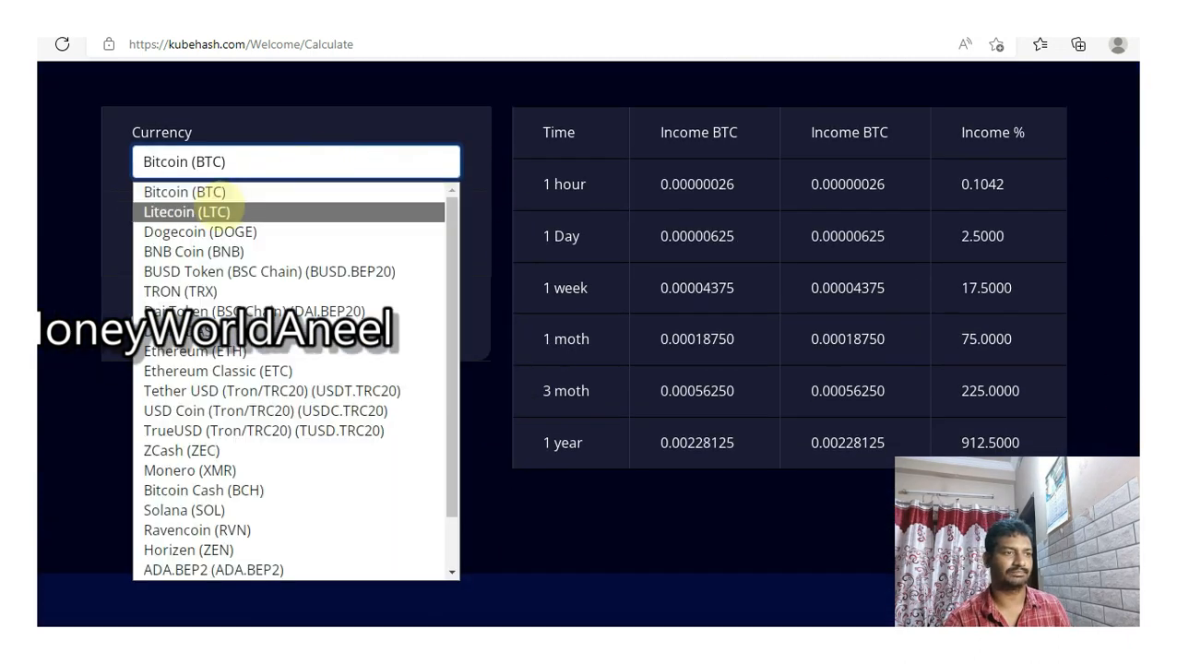
click(195, 292)
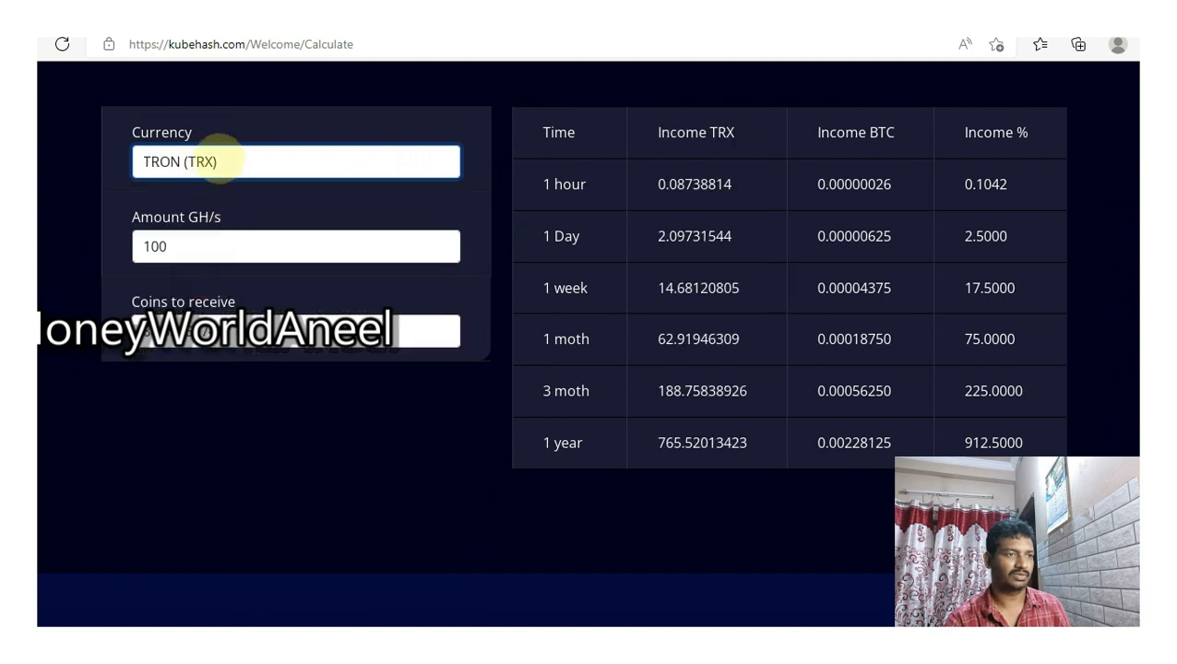
click(189, 247)
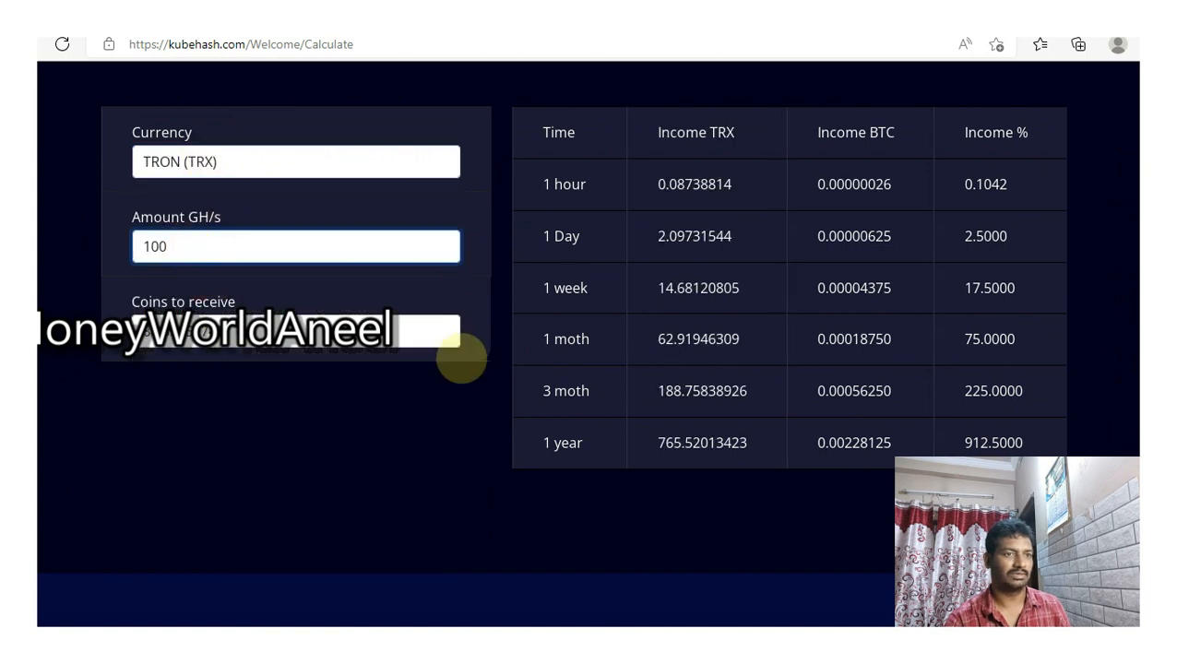
key(Return)
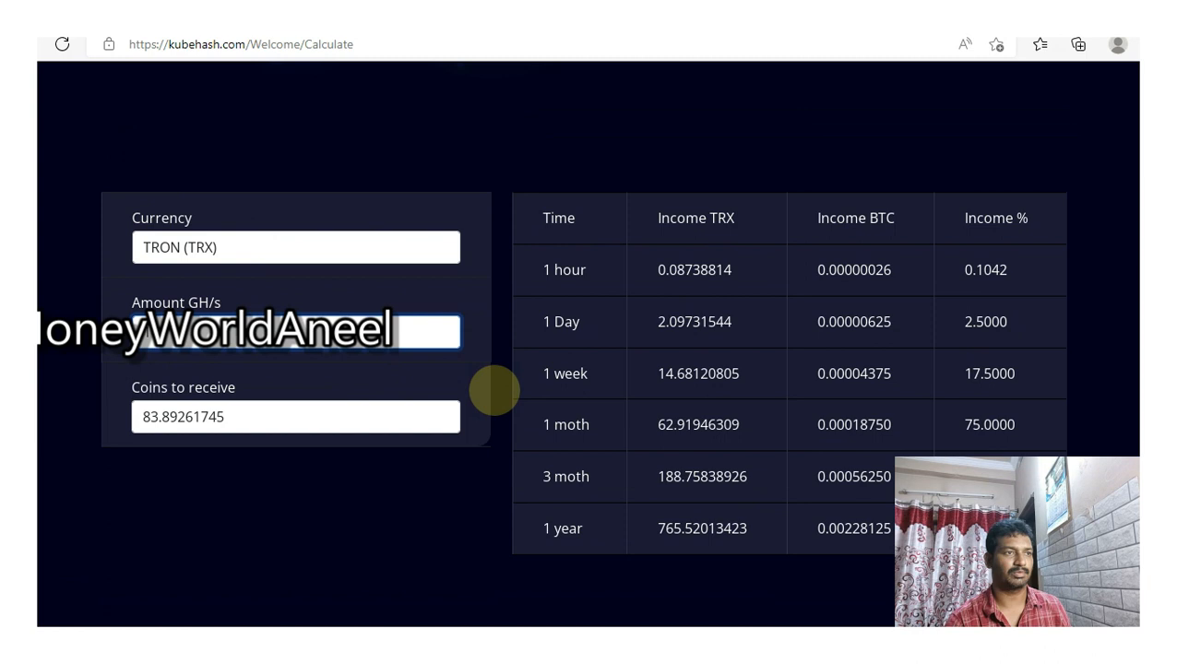
Step: Search Google for 'tron price' showing 1 TRX ≈ 5.18 INR, then return to the calculator
key(ctrl+t)
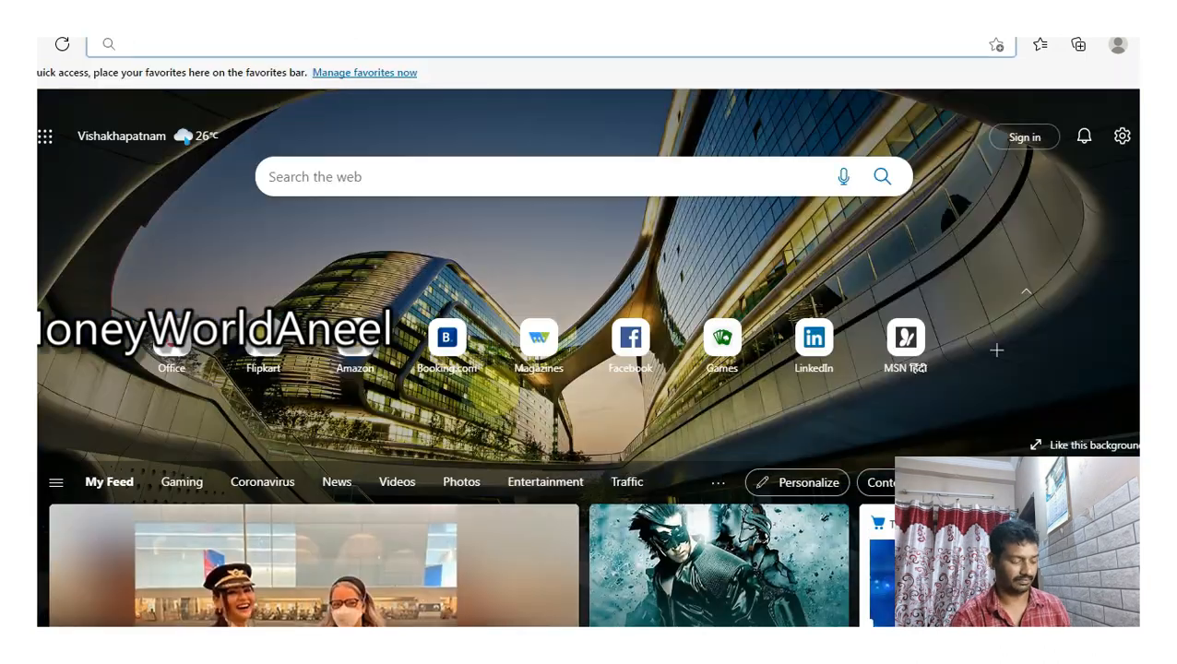
text(g)
key(Return)
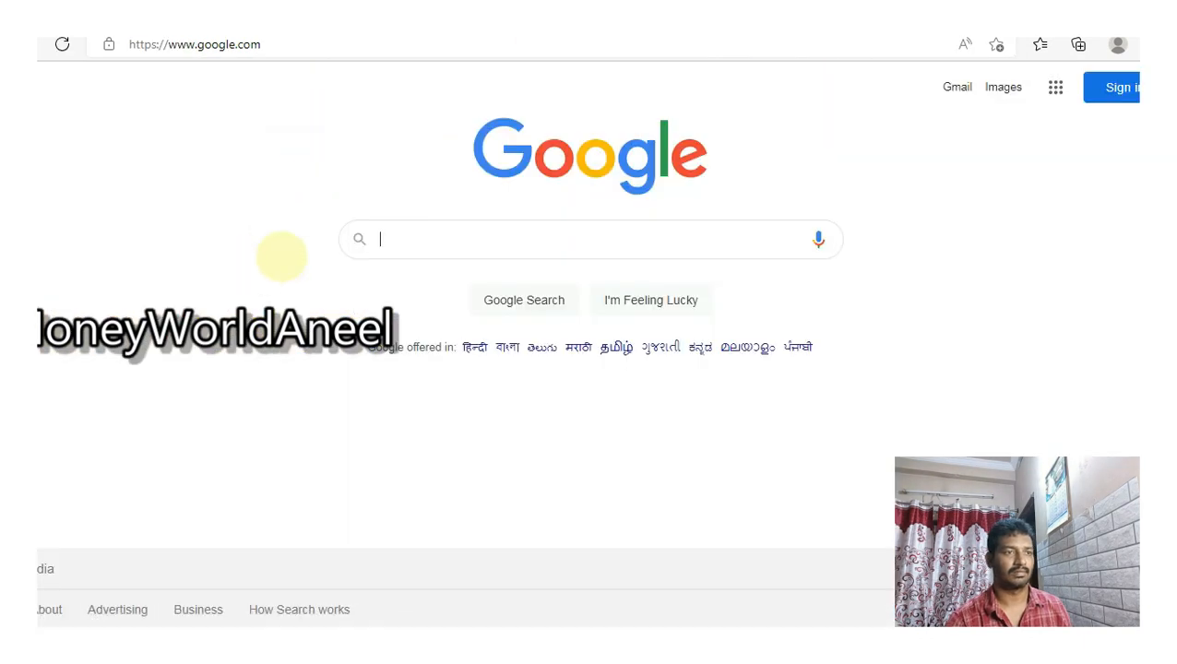
text(tra)
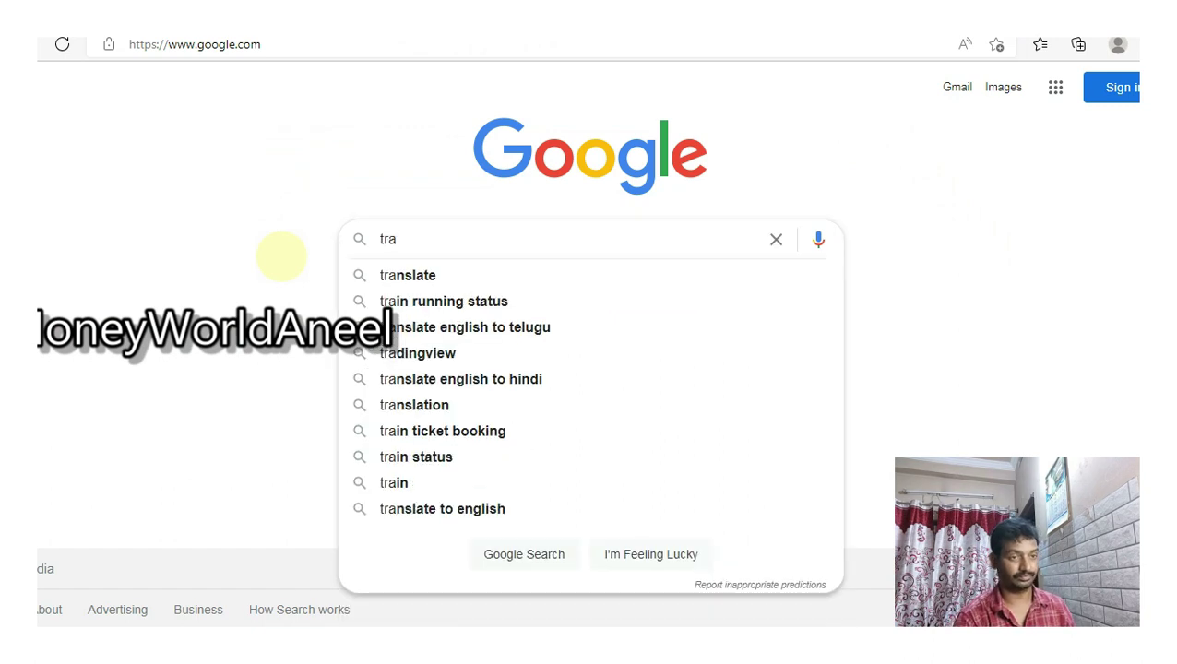
key(BackSpace)
text(on)
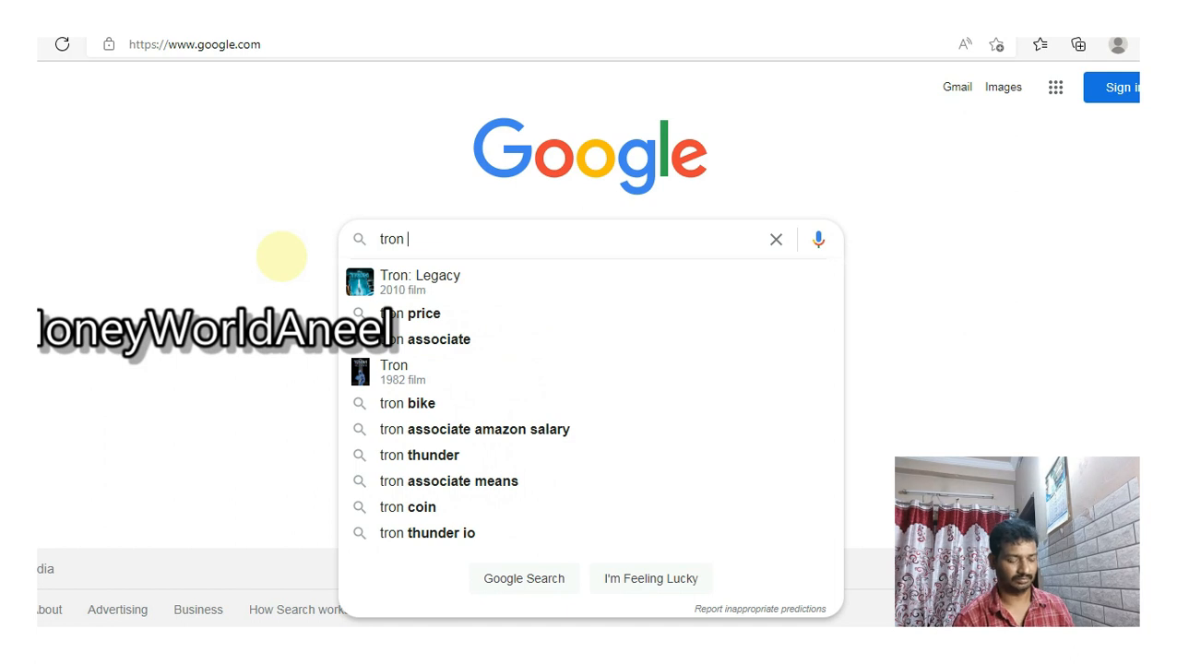
text( price)
key(Return)
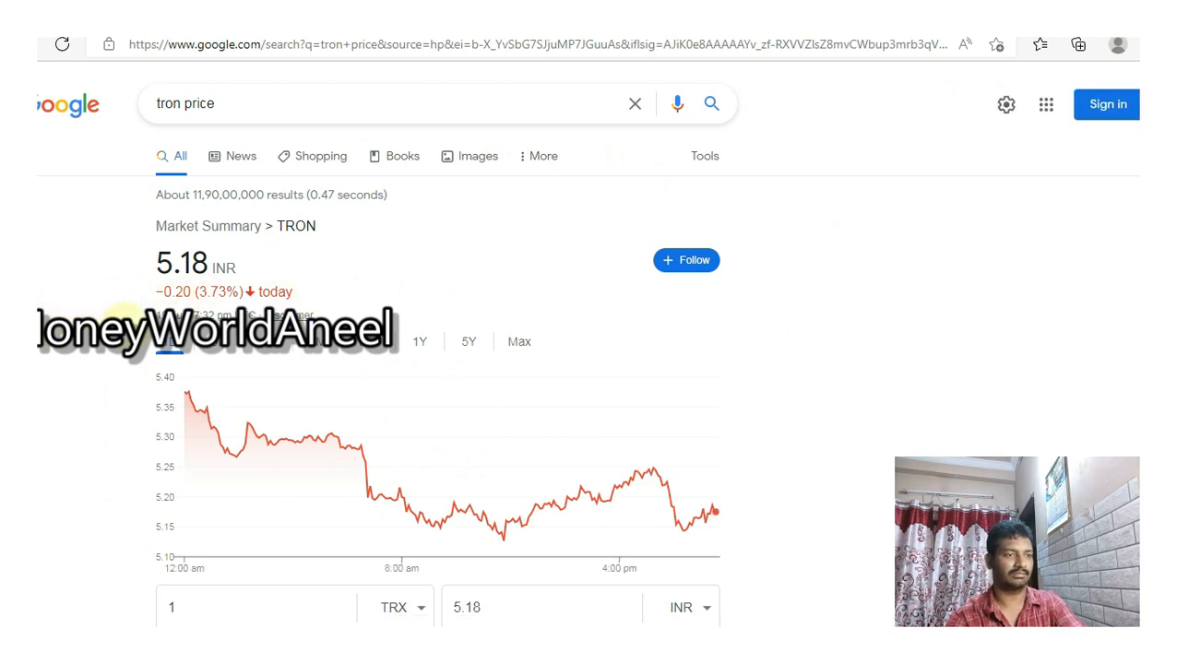
scroll(120, 318, down, 2)
scroll(106, 368, down, 1)
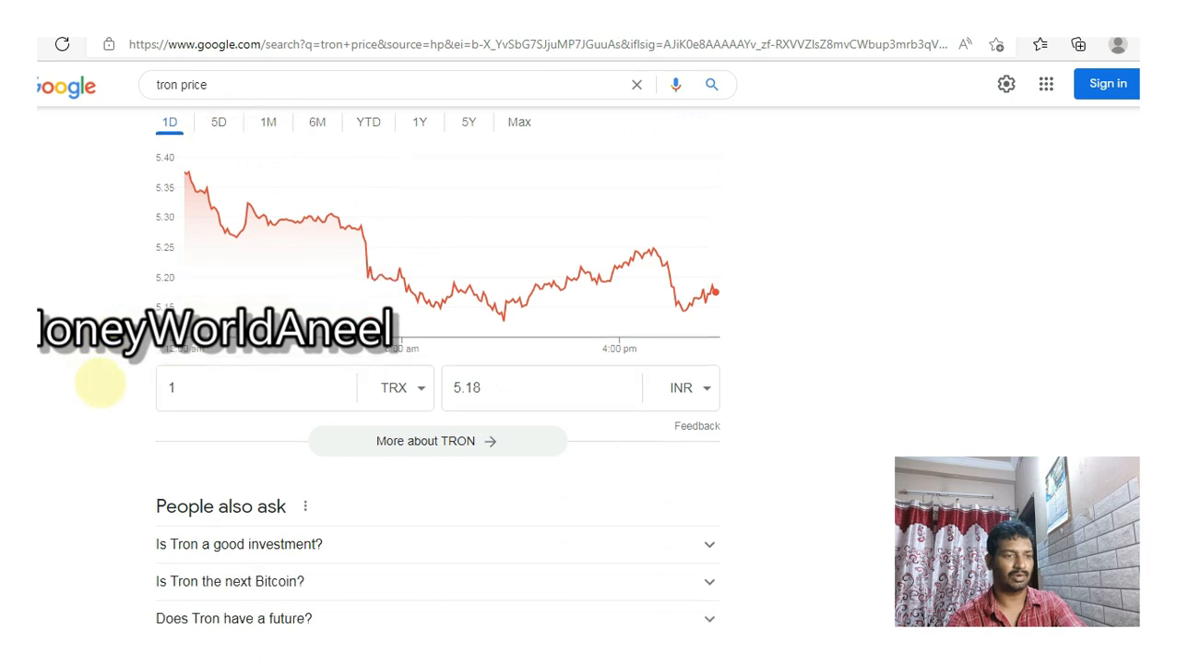
click(471, 437)
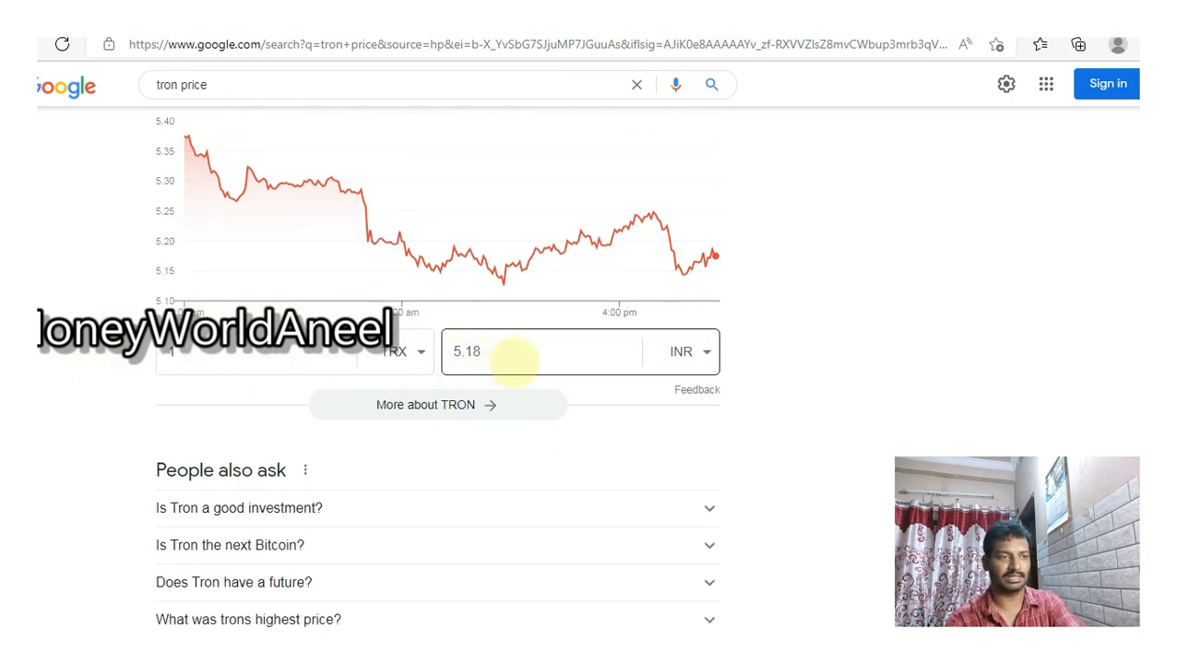
click(175, 355)
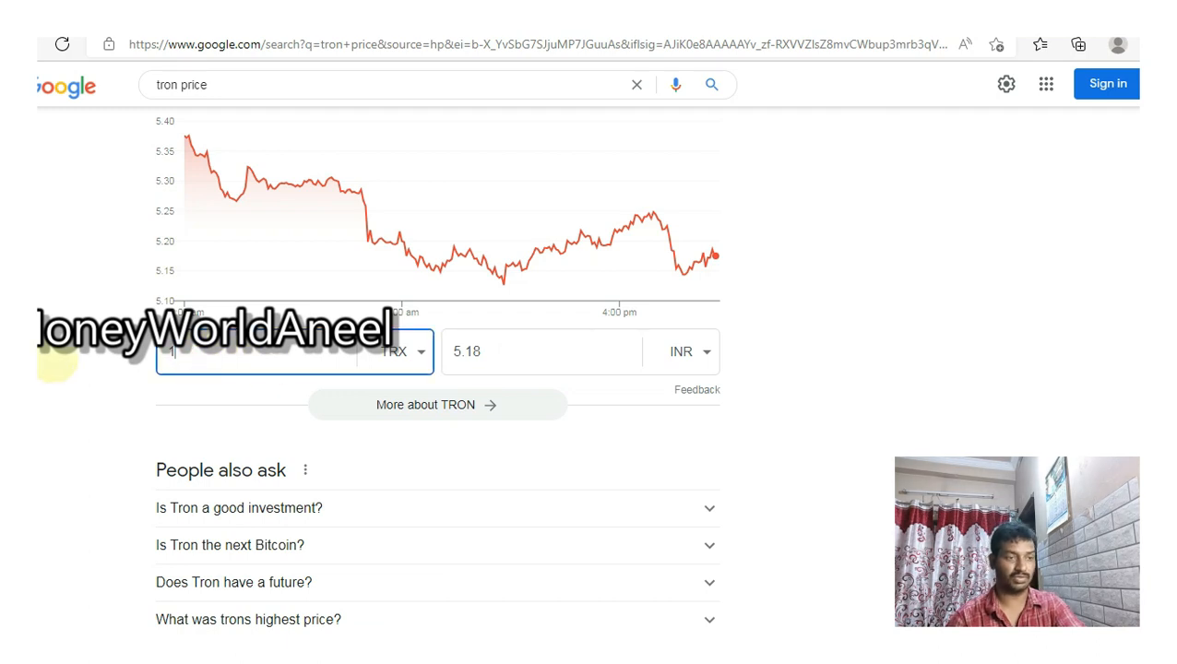
key(ctrl+Tab)
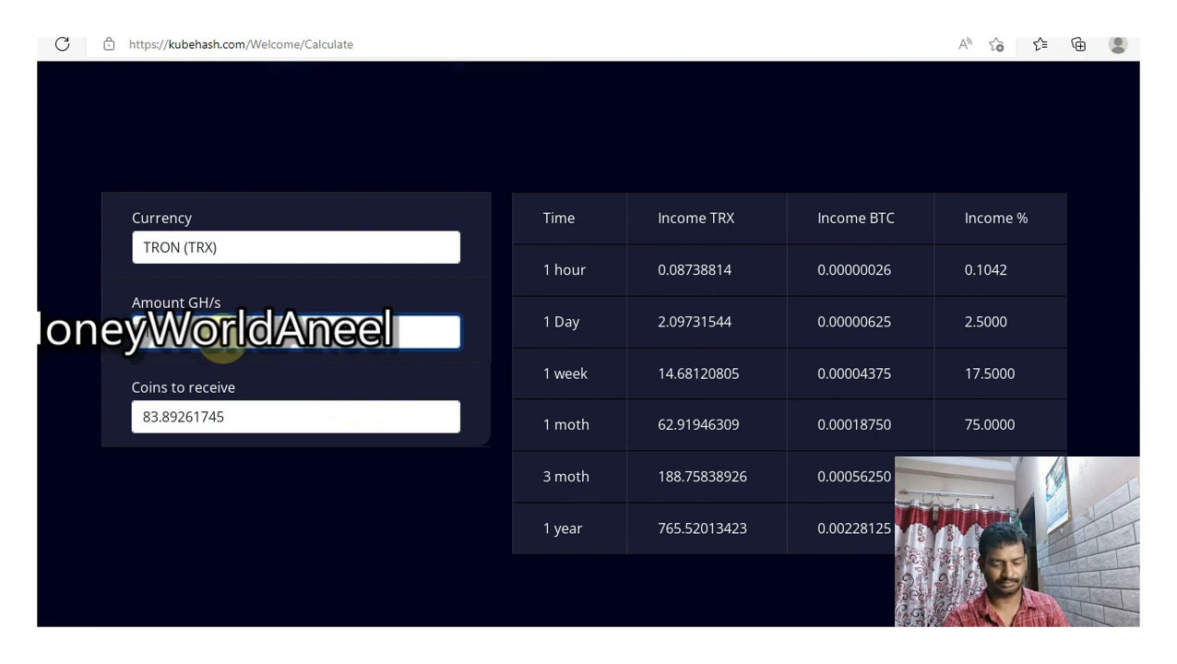
Step: Set the calculator amount to 2000 GH/s, giving about 41.95 TRX per day
key(BackSpace)
key(BackSpace)
key(BackSpace)
text(2000)
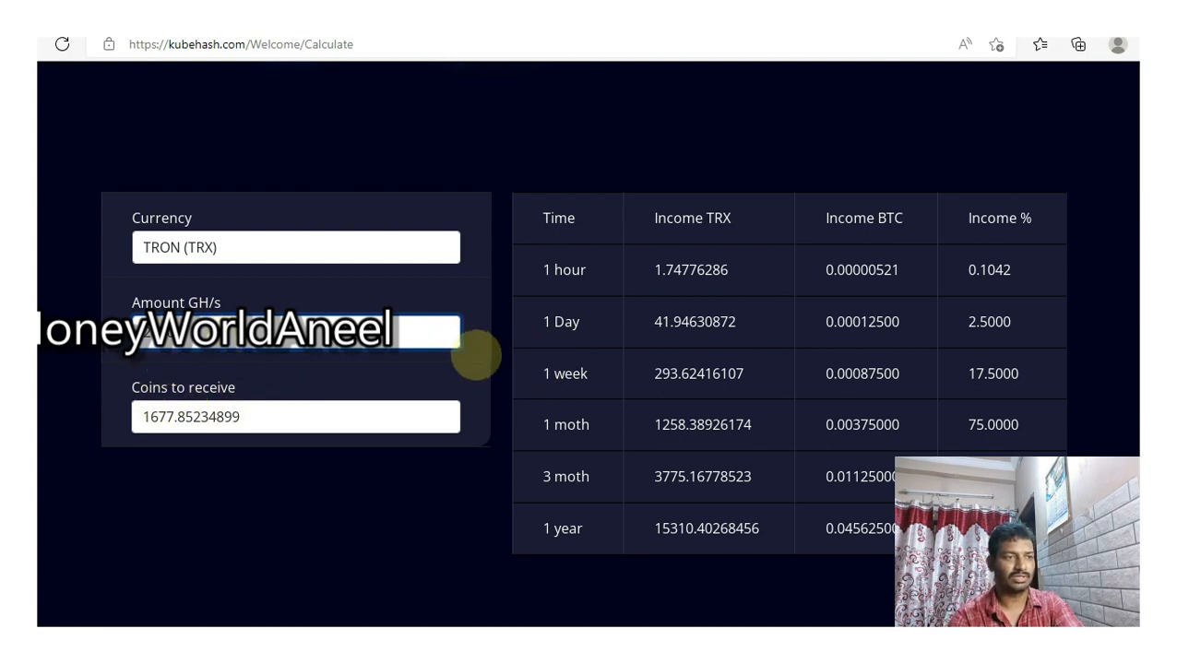
scroll(489, 304, down, 1)
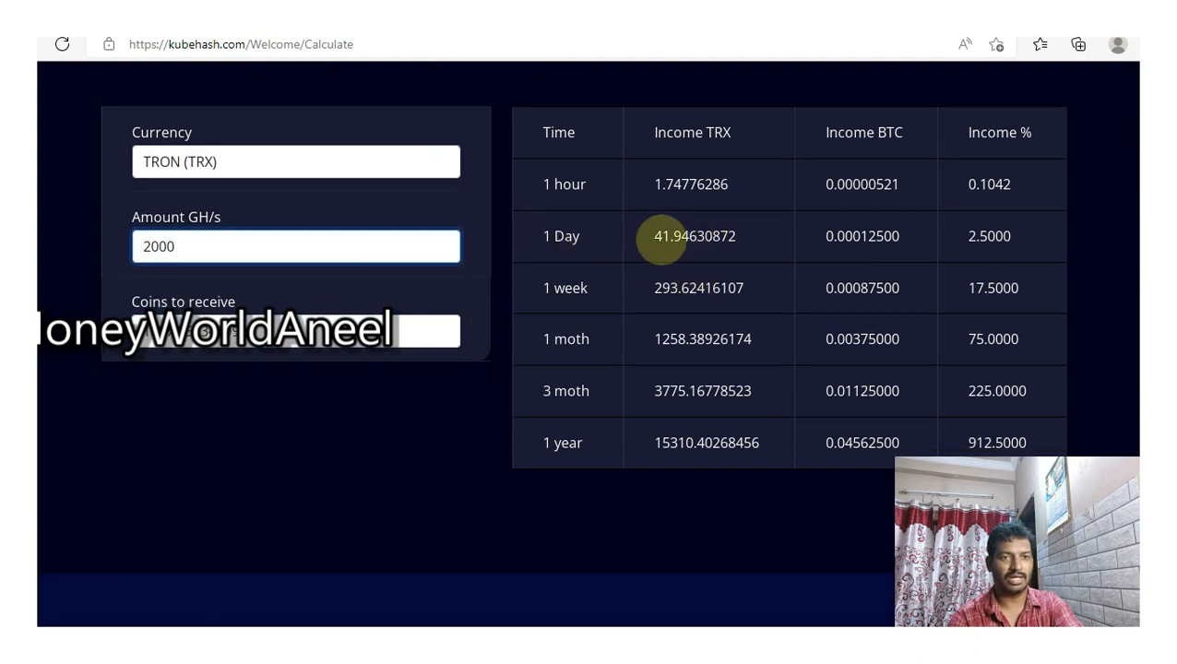
Step: Convert the daily income of 41 TRX to rupees in Google's converter and return
drag(653, 238, 671, 238)
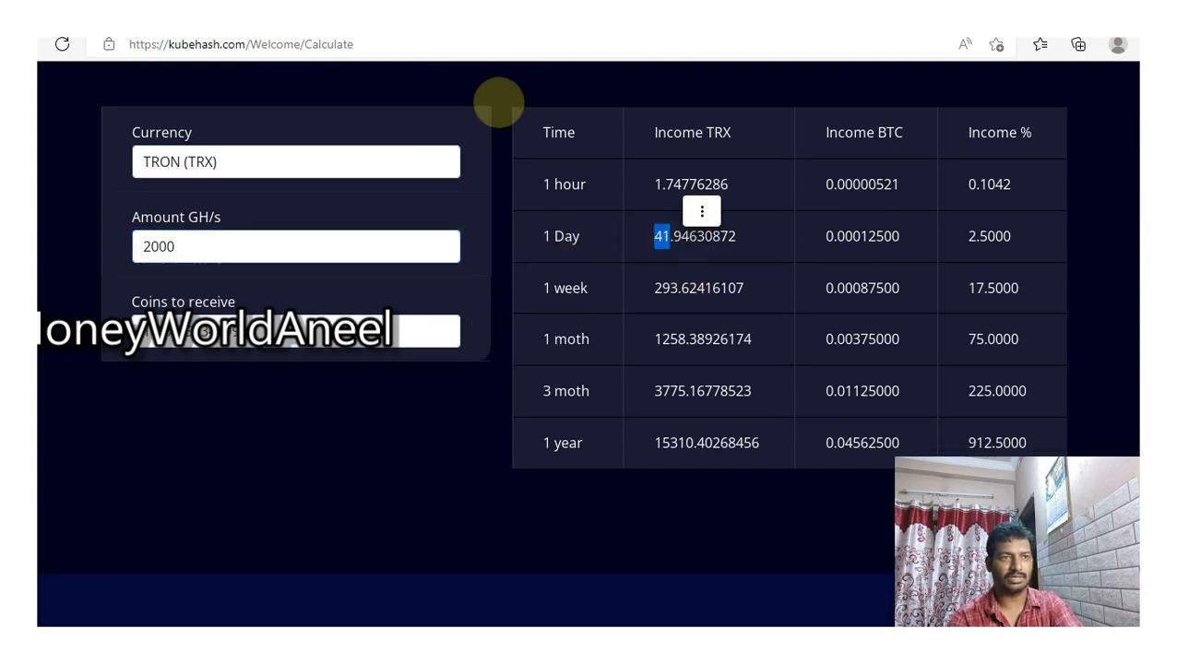
click(427, 56)
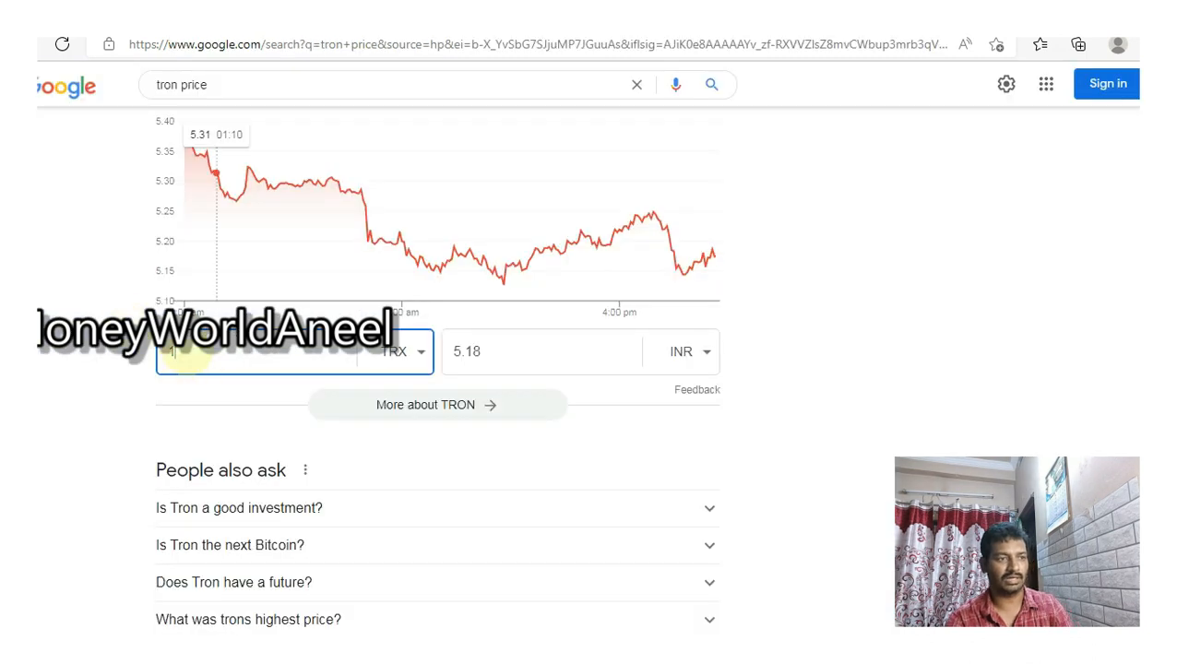
double_click(175, 353)
text(41)
key(Tab)
key(ctrl+Tab)
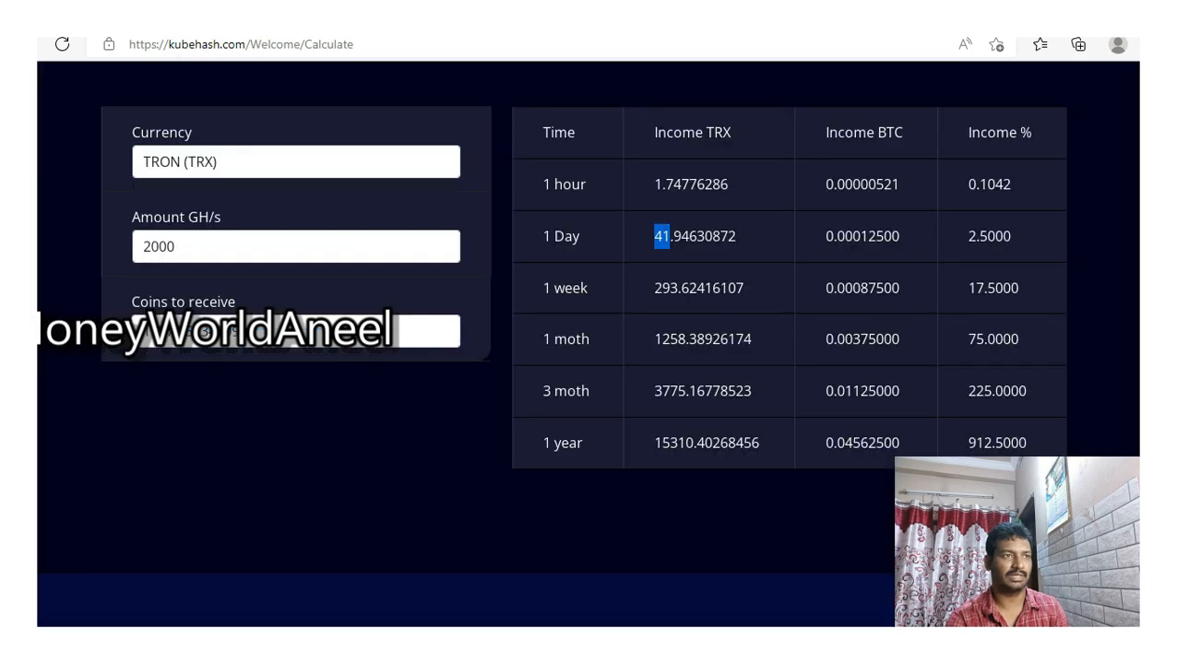
click(627, 265)
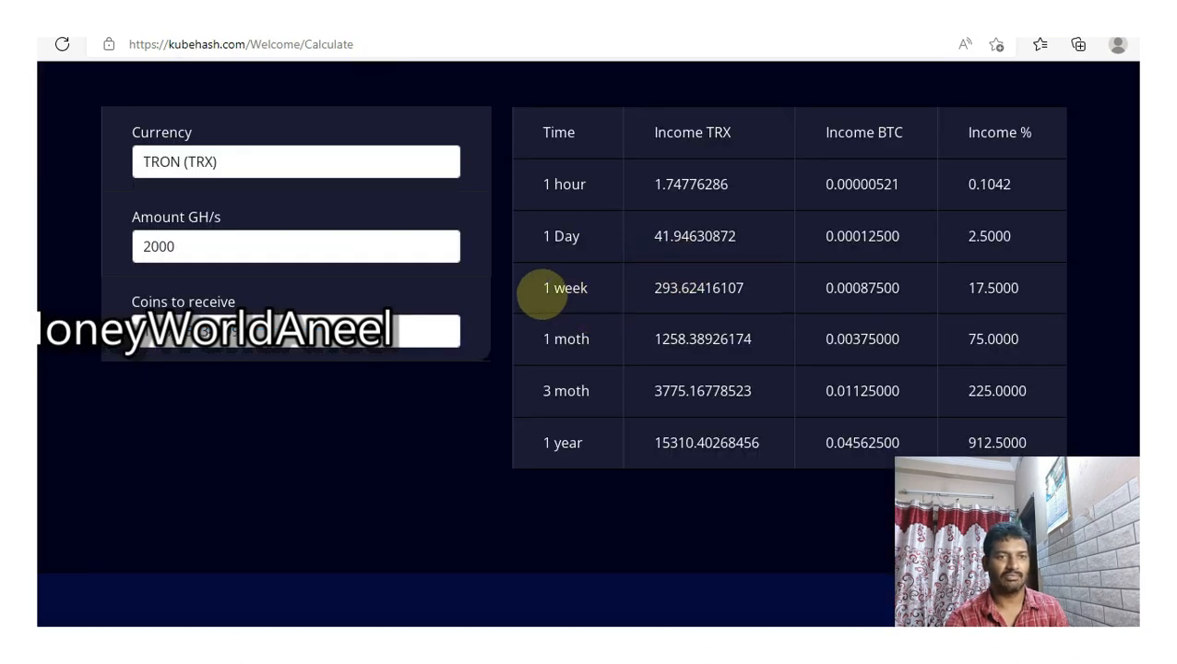
Step: Convert the monthly income of 1258 TRX to about 6510.39 INR and return to the calculator
click(657, 288)
drag(657, 288, 749, 289)
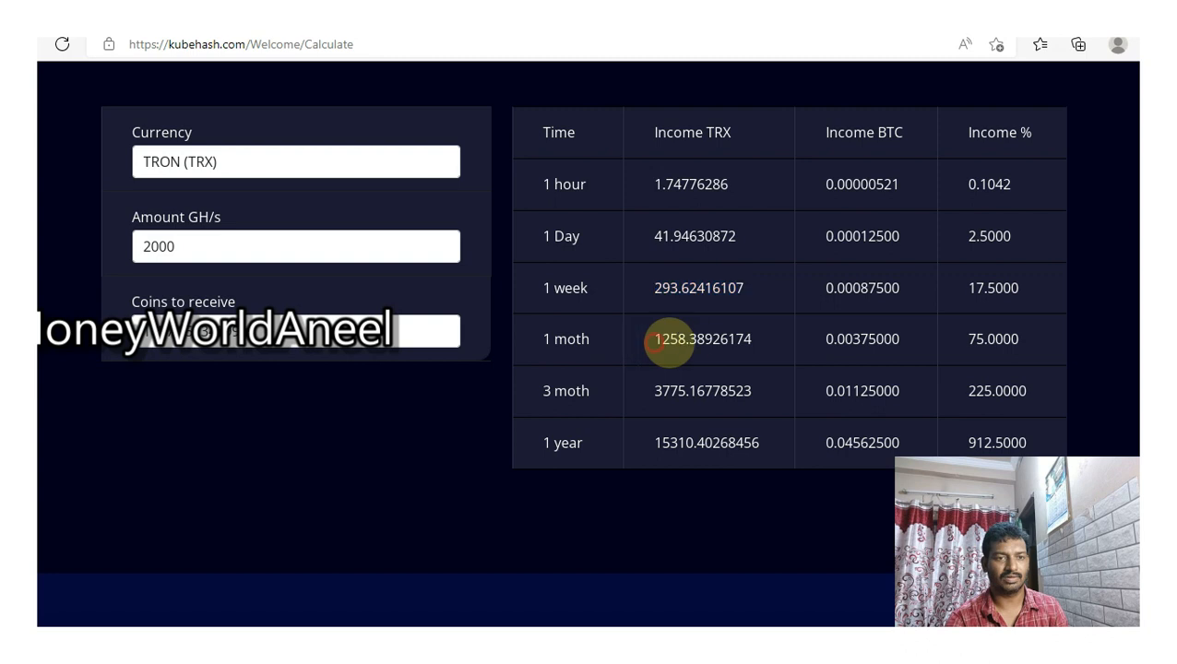
drag(654, 339, 687, 340)
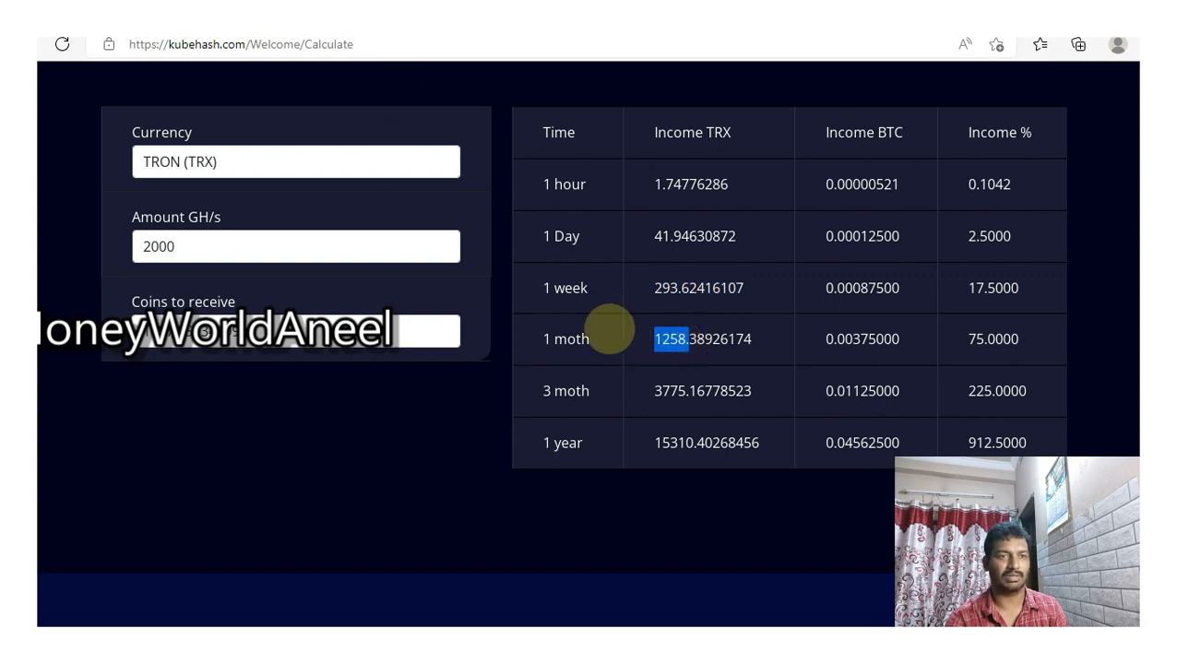
key(ctrl+Tab)
click(194, 355)
text(12)
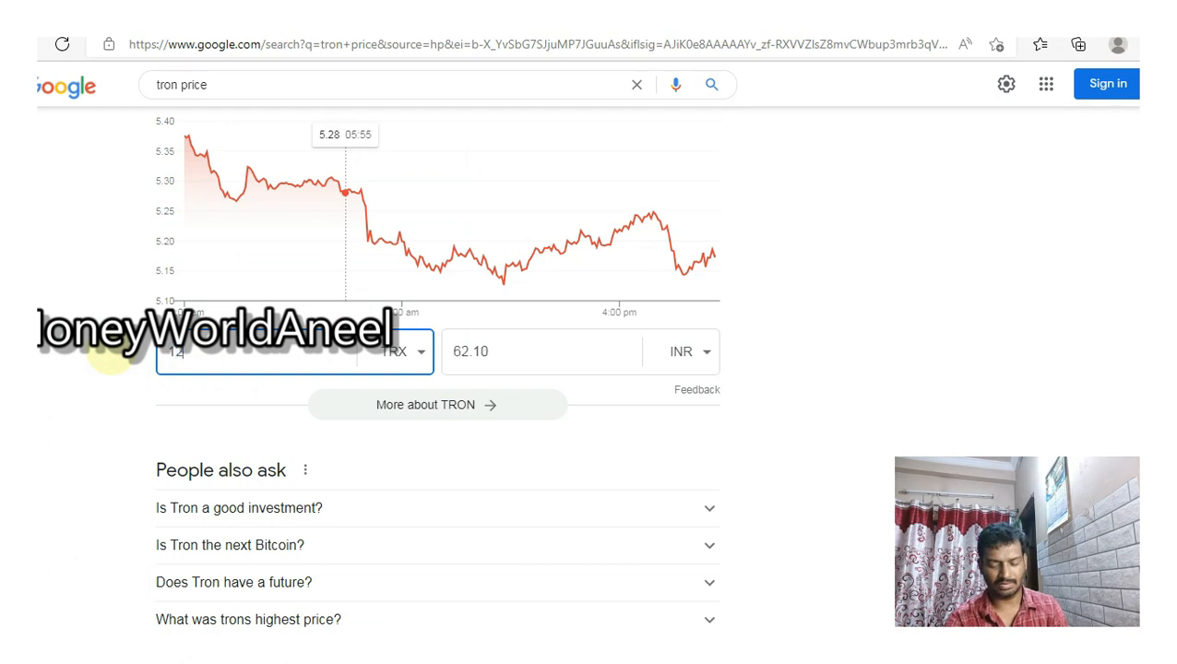
text(8)
key(ctrl+Tab)
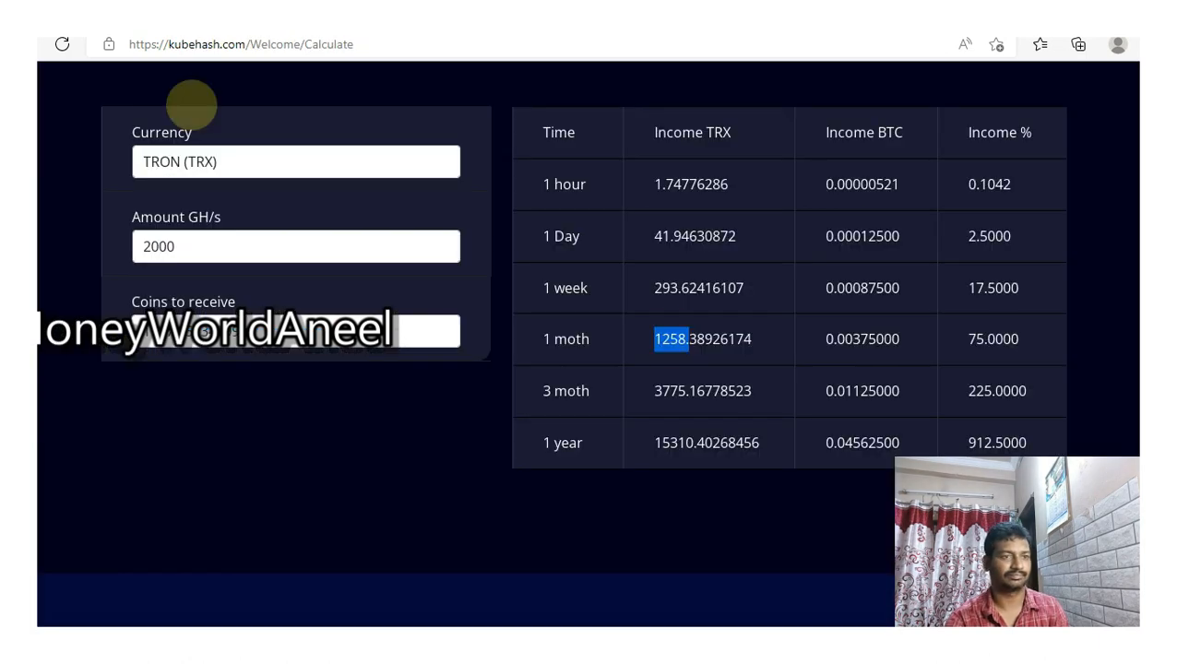
key(ctrl+Tab)
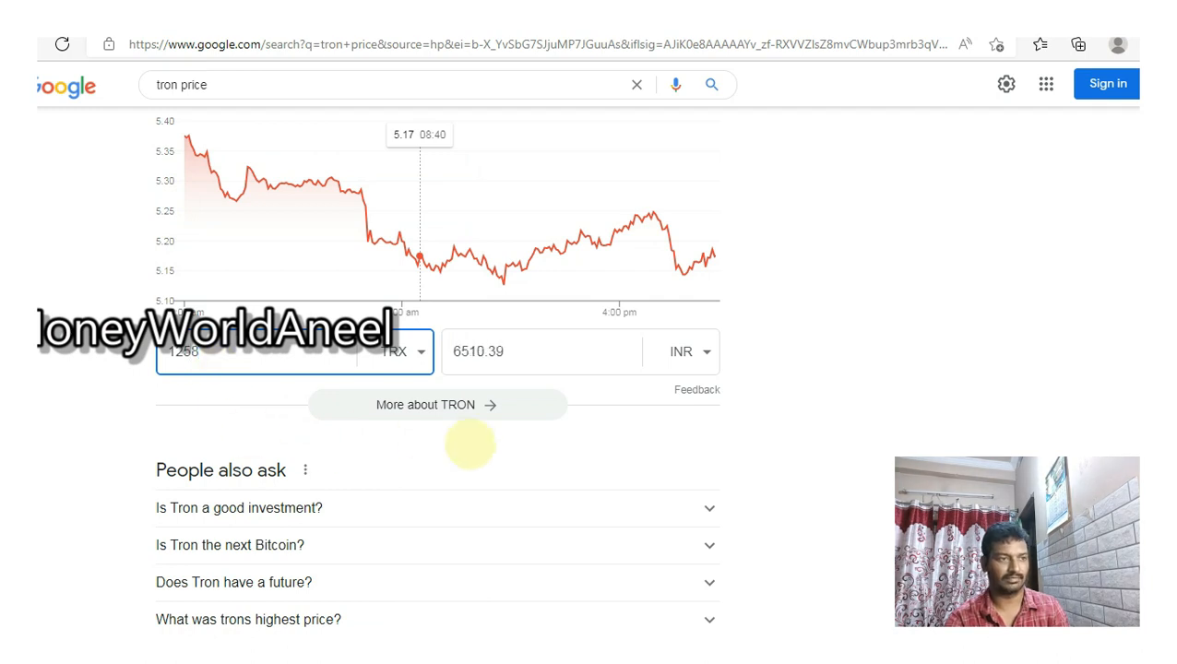
click(498, 433)
click(460, 351)
double_click(459, 351)
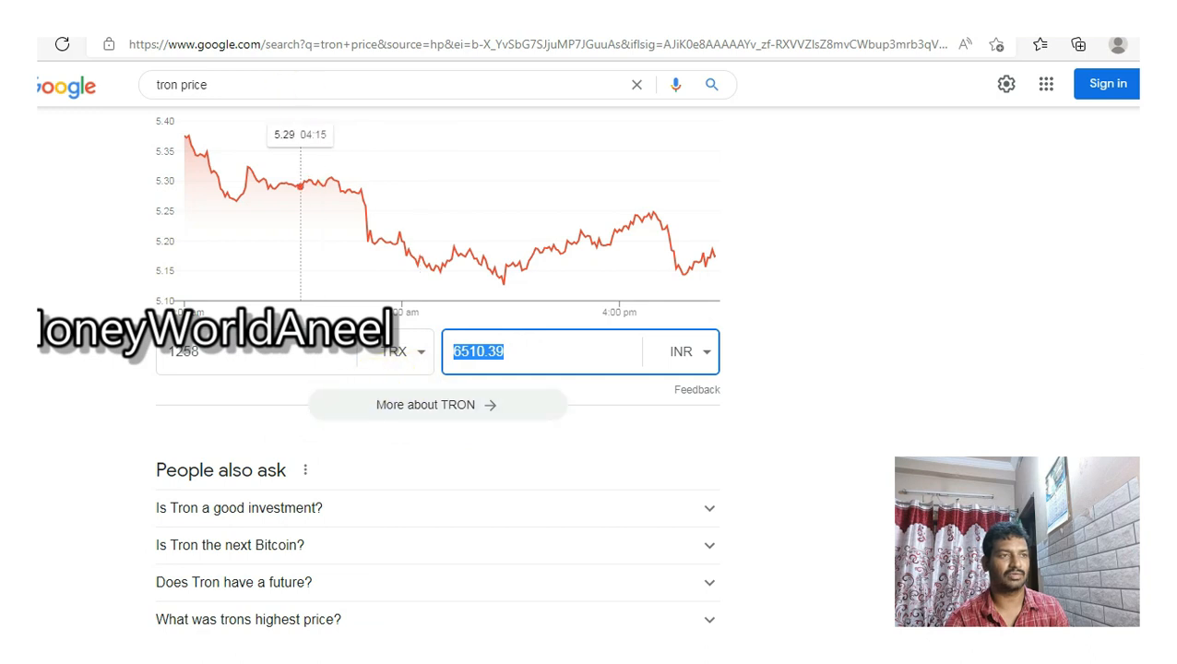
key(ctrl+Tab)
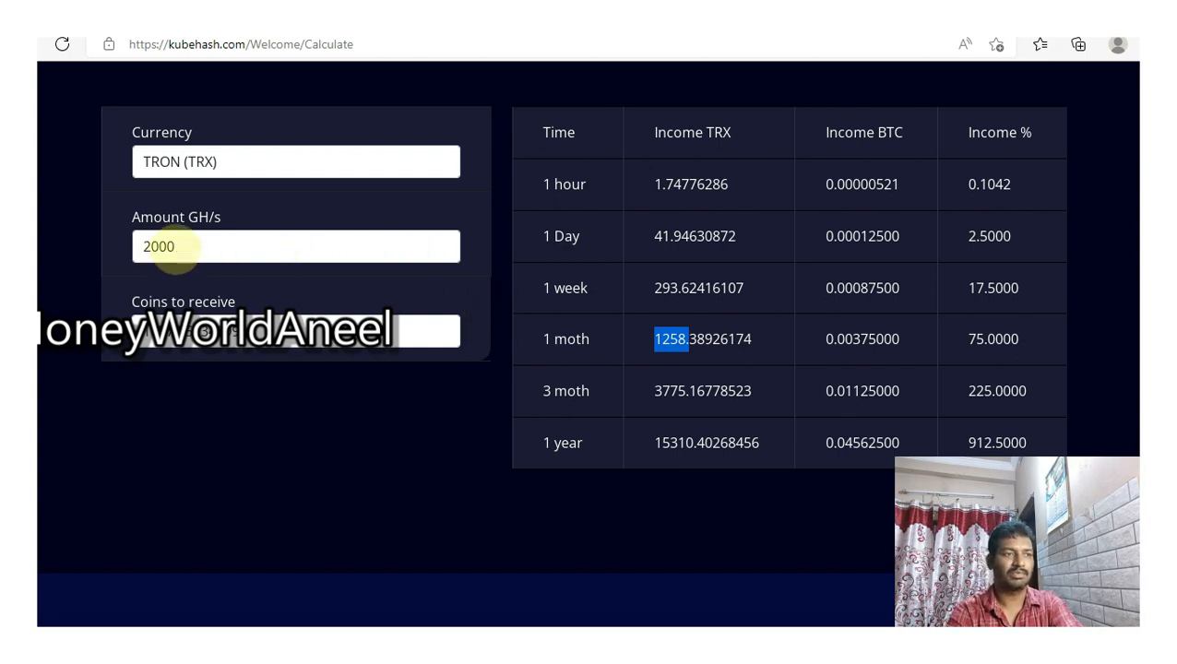
drag(180, 246, 137, 246)
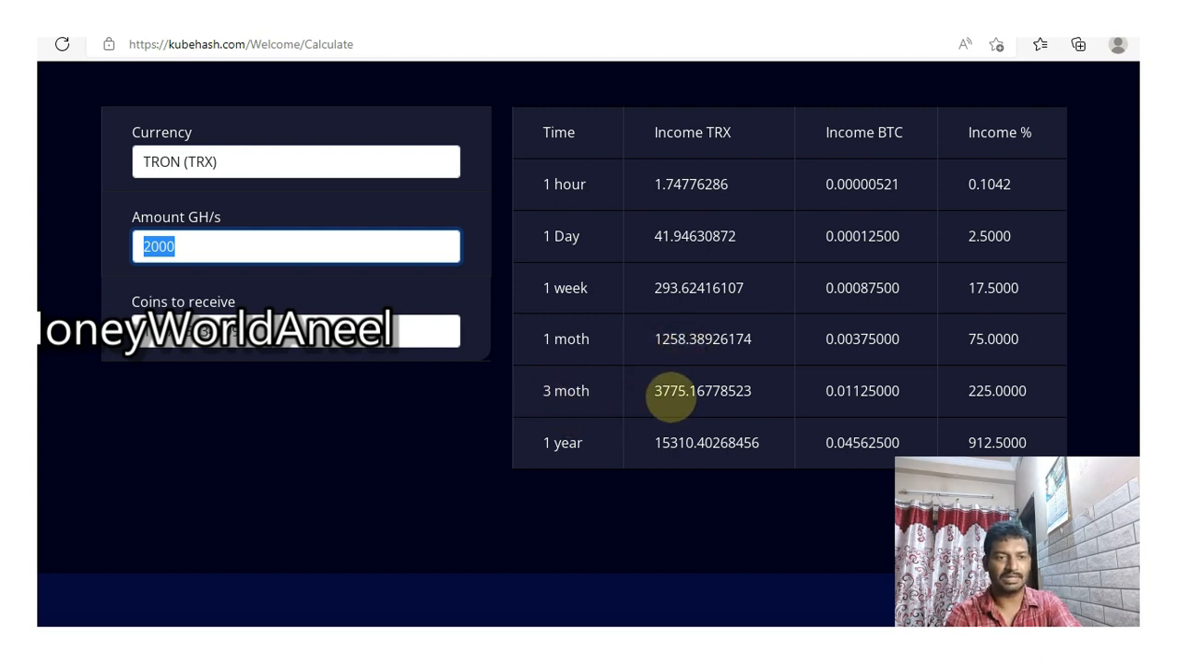
Step: Convert the 3-month income of 3775 TRX to about 19536.35 INR in Google's converter
drag(695, 391, 639, 403)
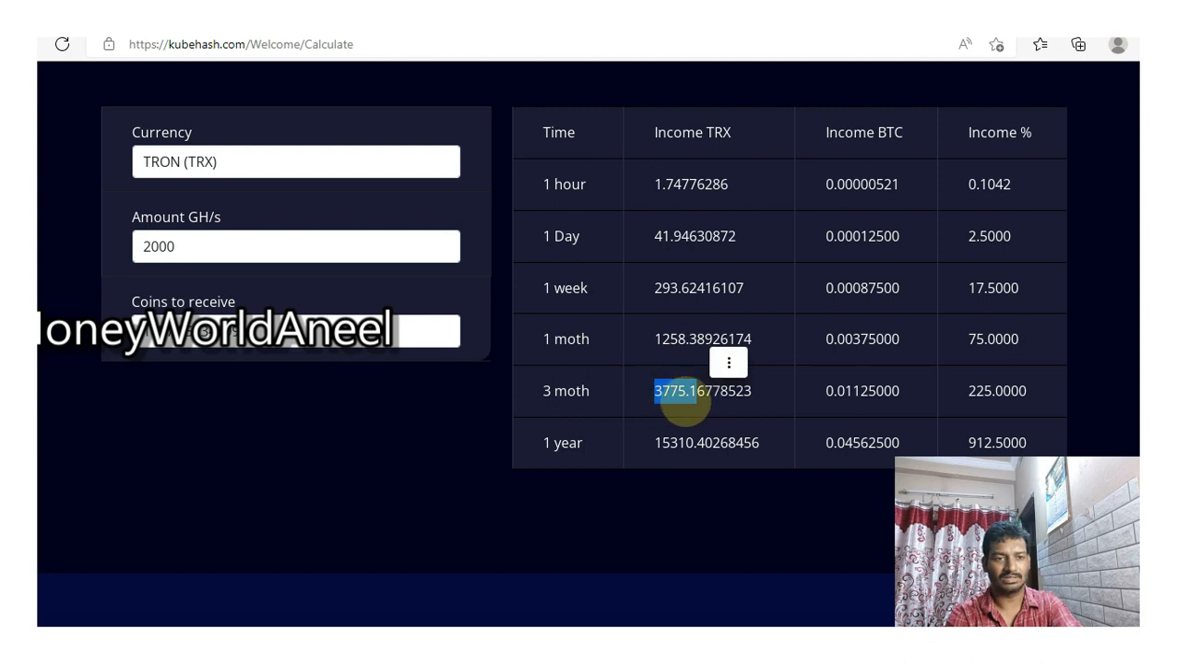
key(ctrl+c)
key(ctrl+Tab)
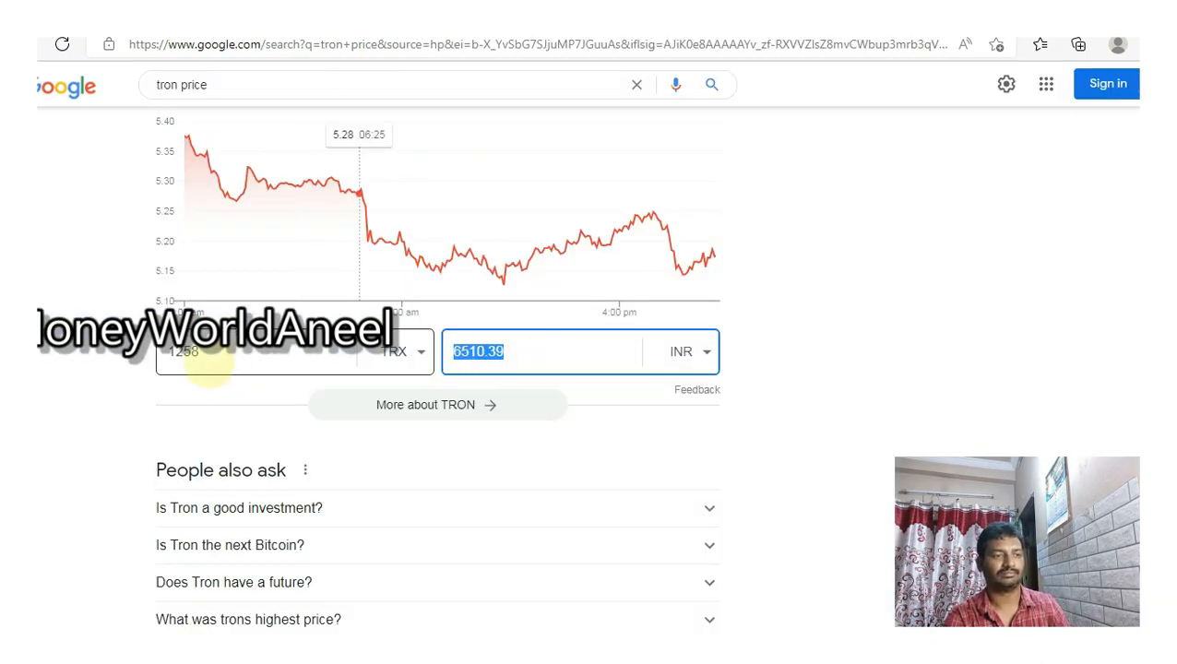
double_click(212, 355)
text(3)
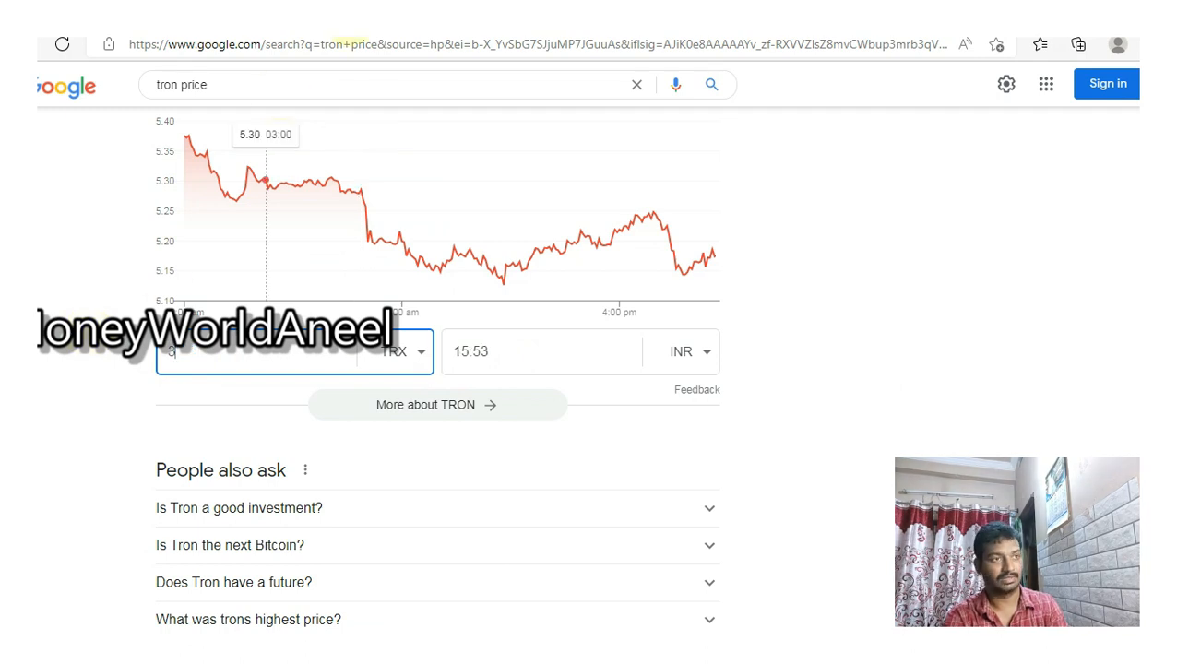
key(ctrl+Tab)
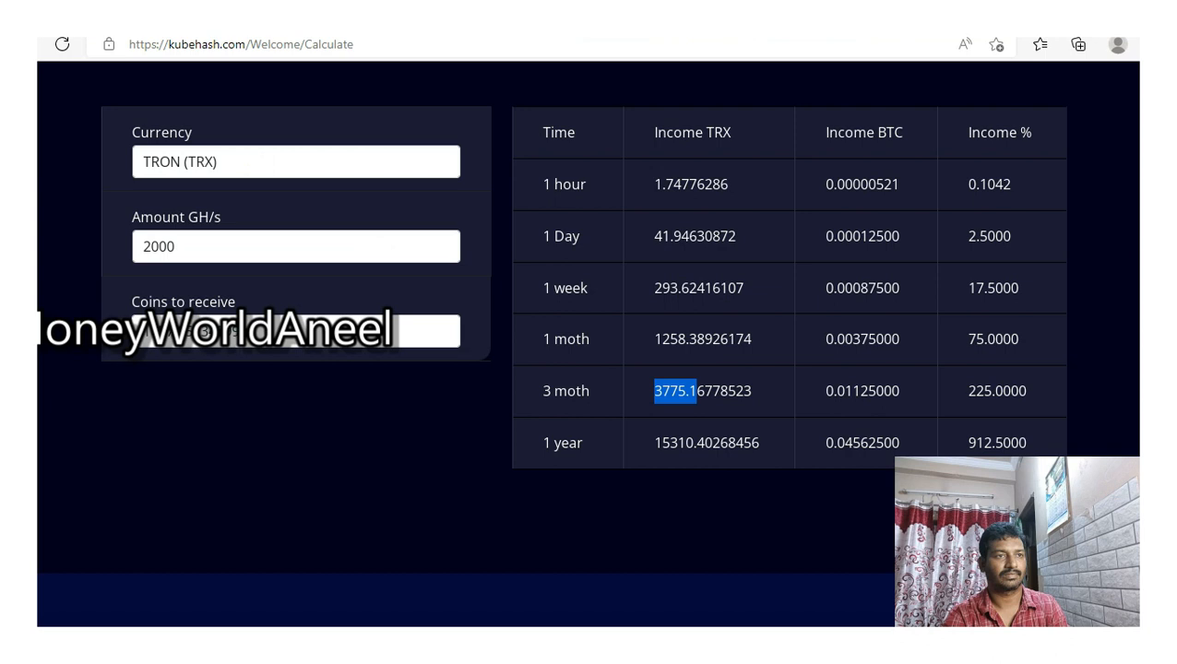
key(ctrl+Tab)
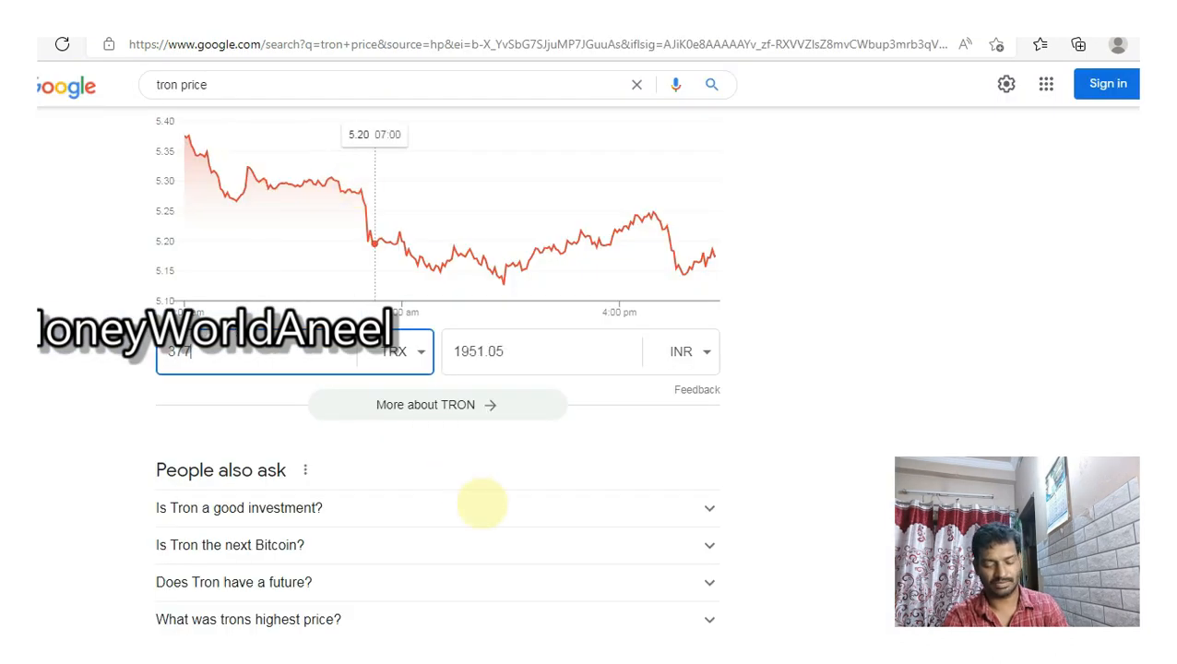
text(5)
click(440, 445)
click(175, 355)
double_click(176, 352)
click(466, 355)
double_click(466, 355)
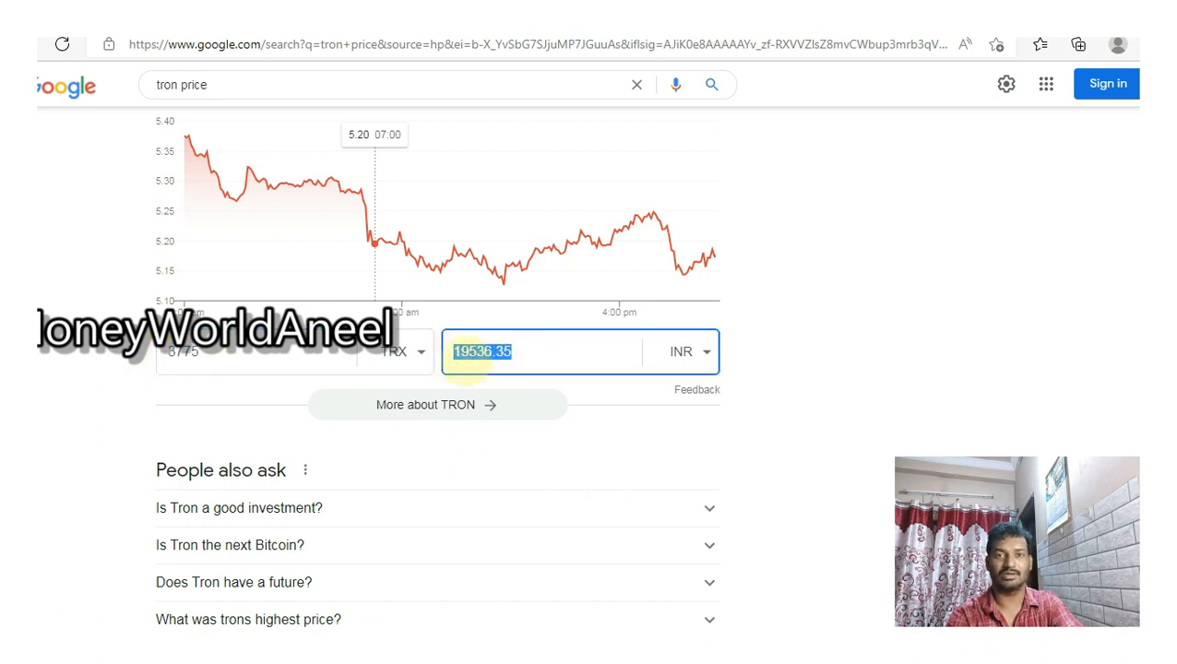
Step: Change the calculator's hashrate amount from 2000 to 5000 GH/s and recalculate TRON income
key(ctrl+Tab)
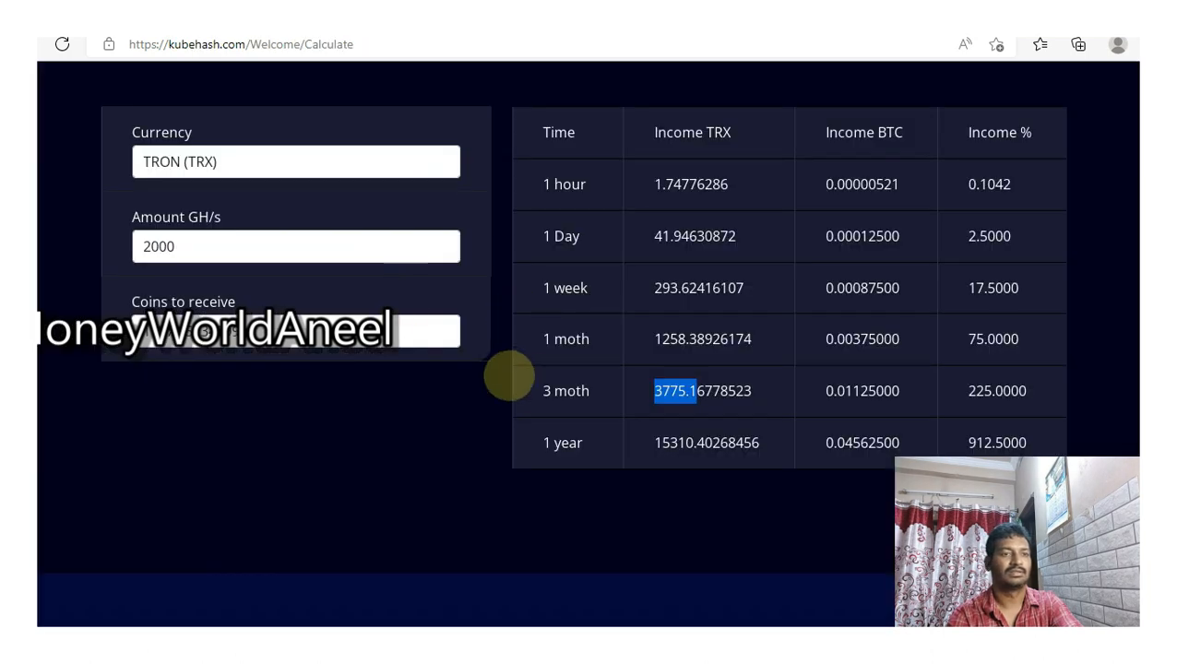
scroll(500, 397, down, 2)
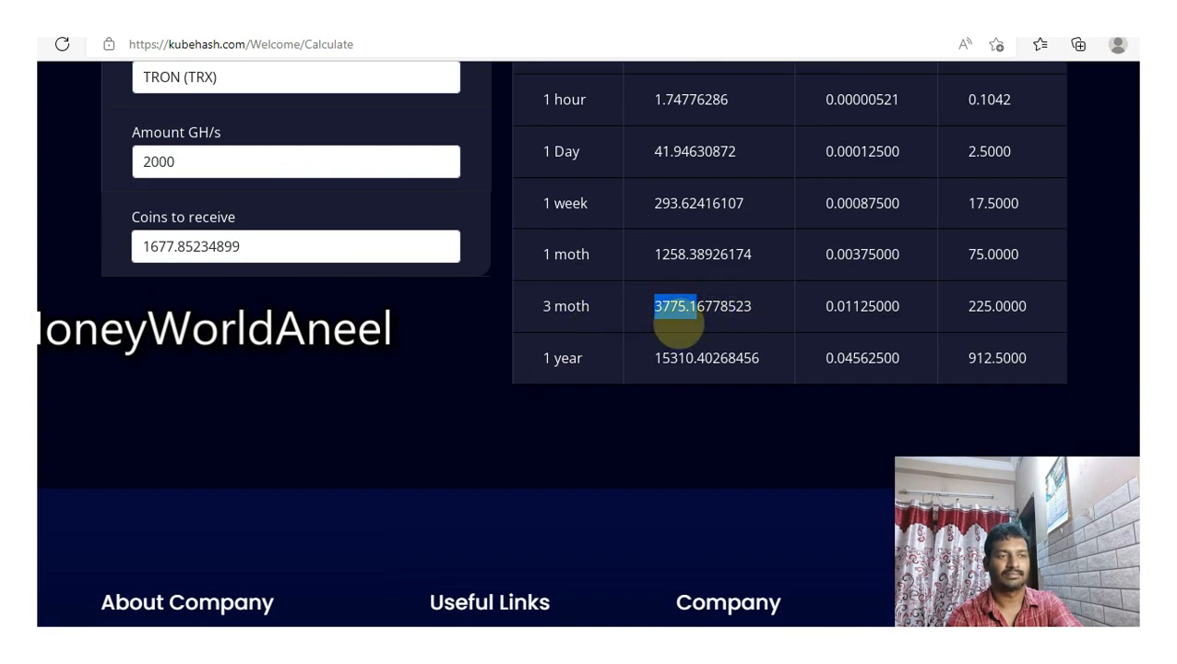
scroll(447, 364, up, 2)
drag(181, 246, 110, 249)
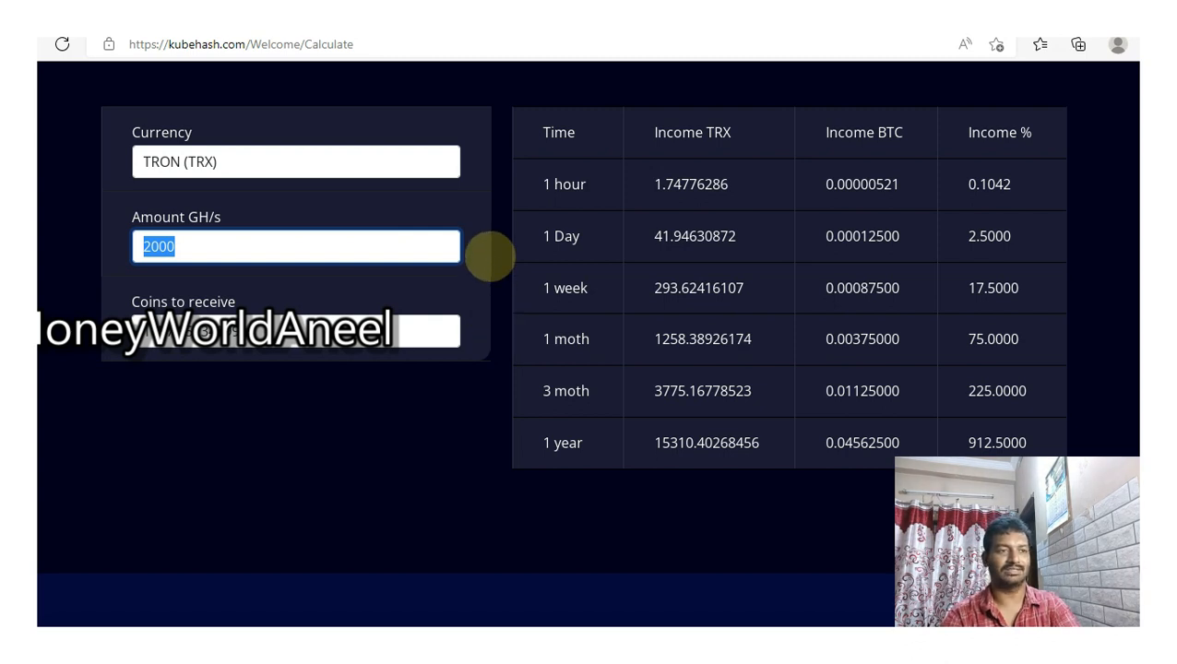
click(489, 277)
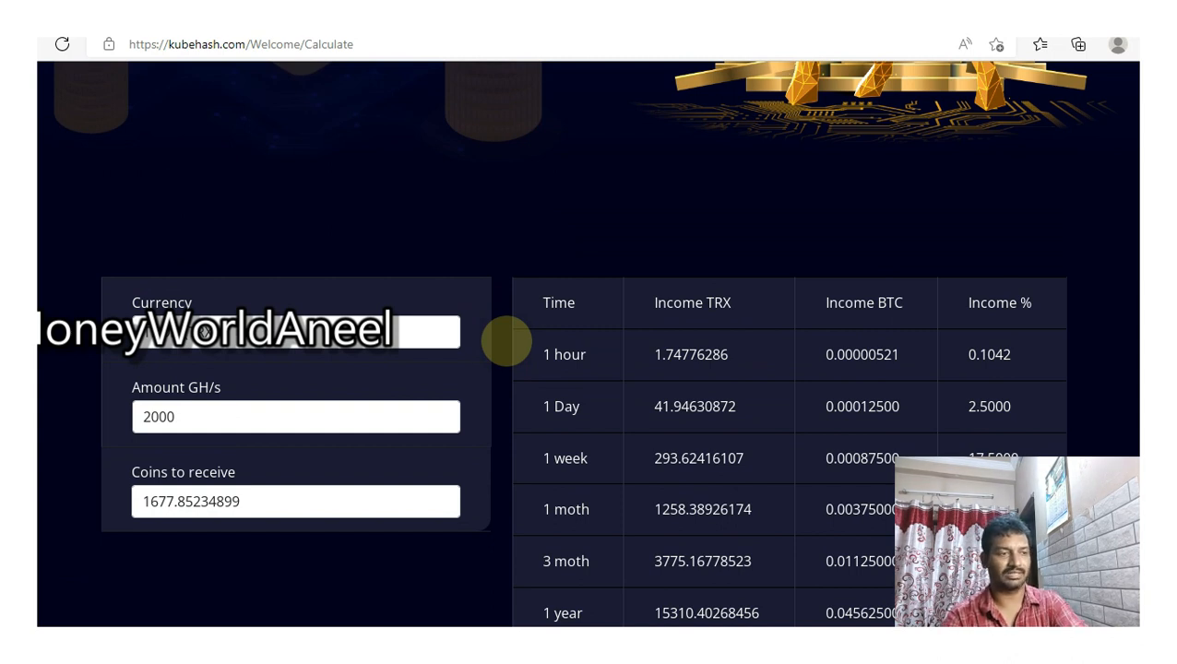
scroll(508, 340, down, 2)
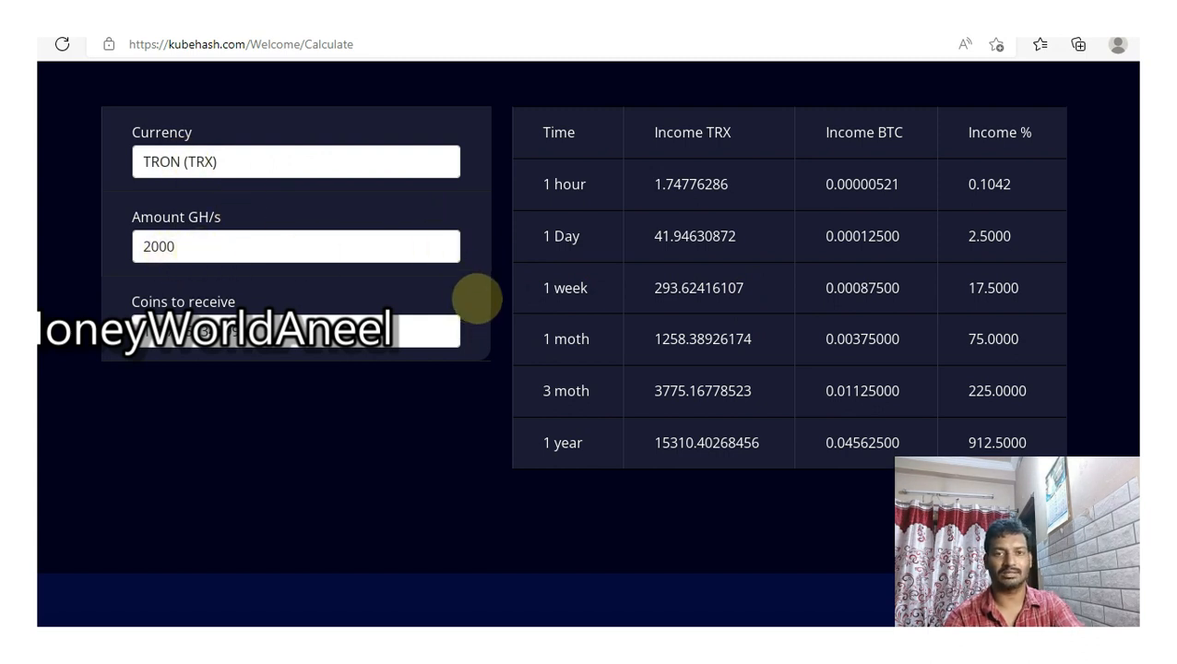
drag(138, 245, 470, 229)
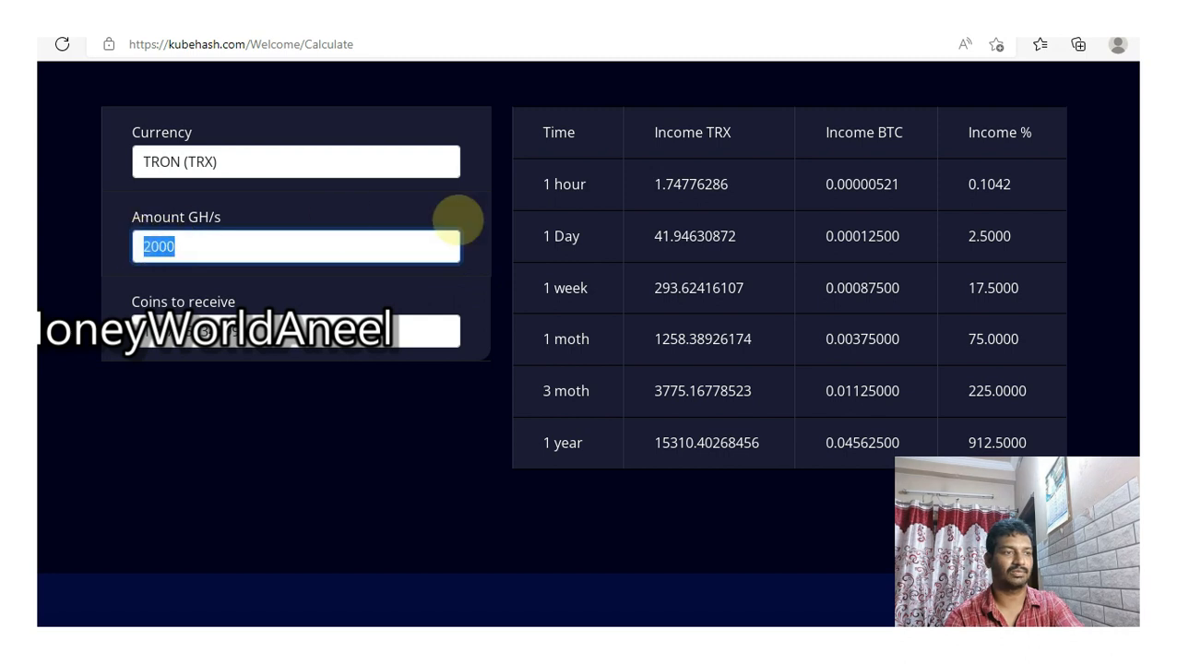
text(5000)
click(499, 245)
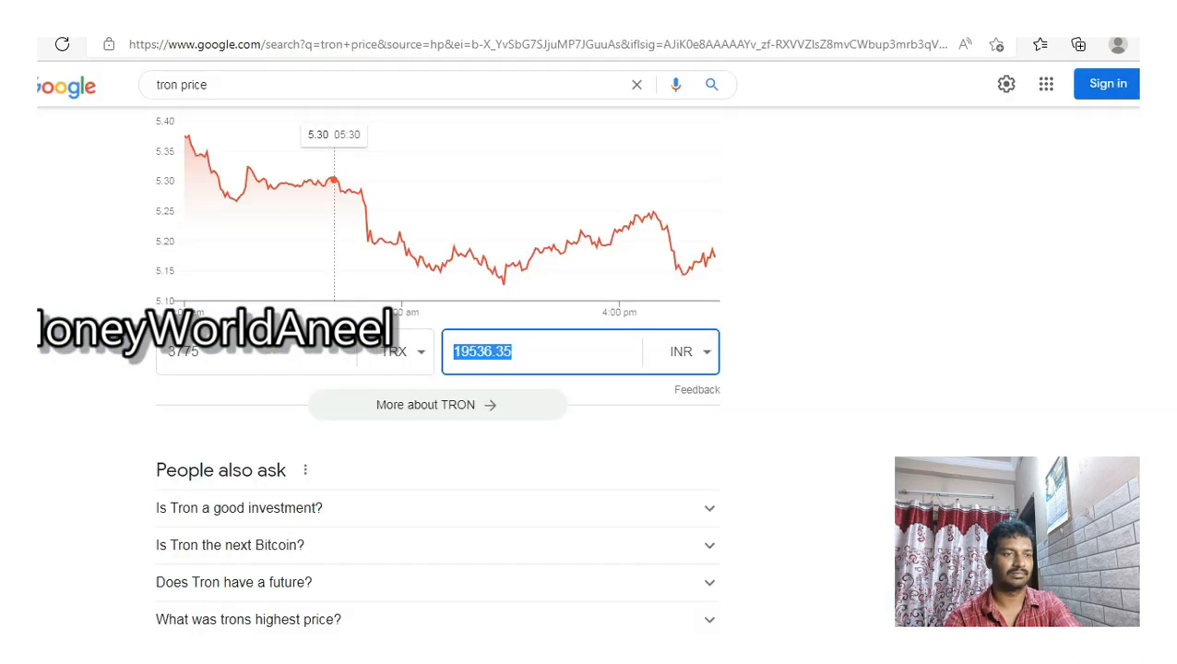
Step: Switch the amount between 5000 and 2000 GH/s to compare the 3-month and 1-month TRX income figures
key(ctrl+Tab)
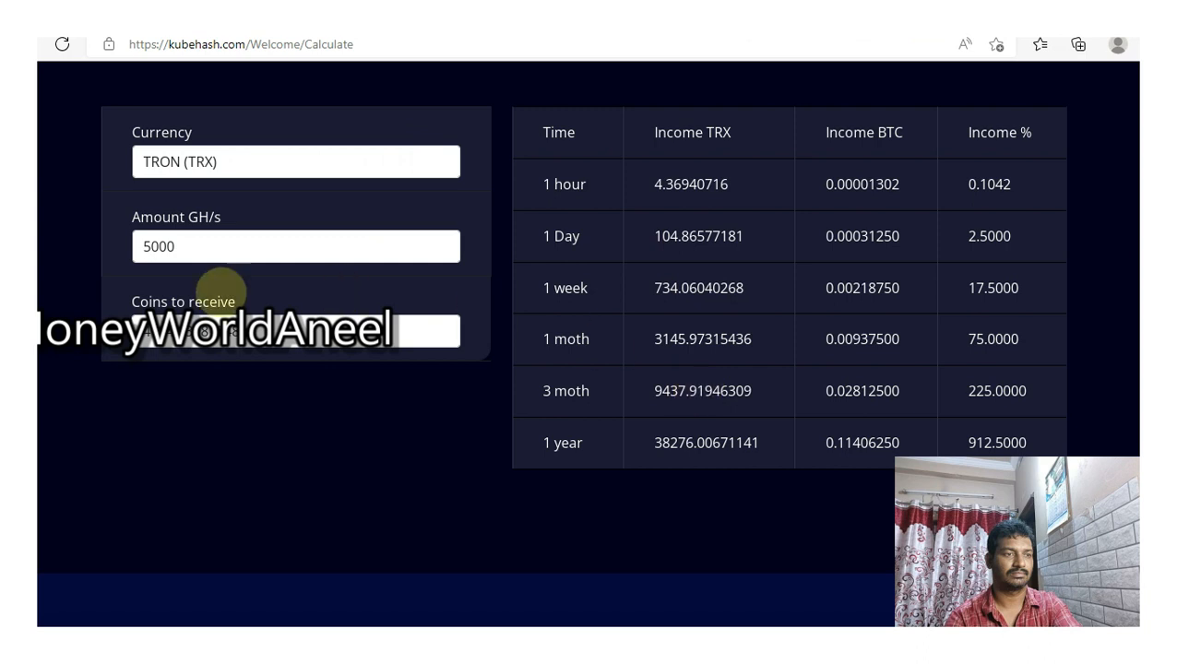
drag(184, 246, 104, 247)
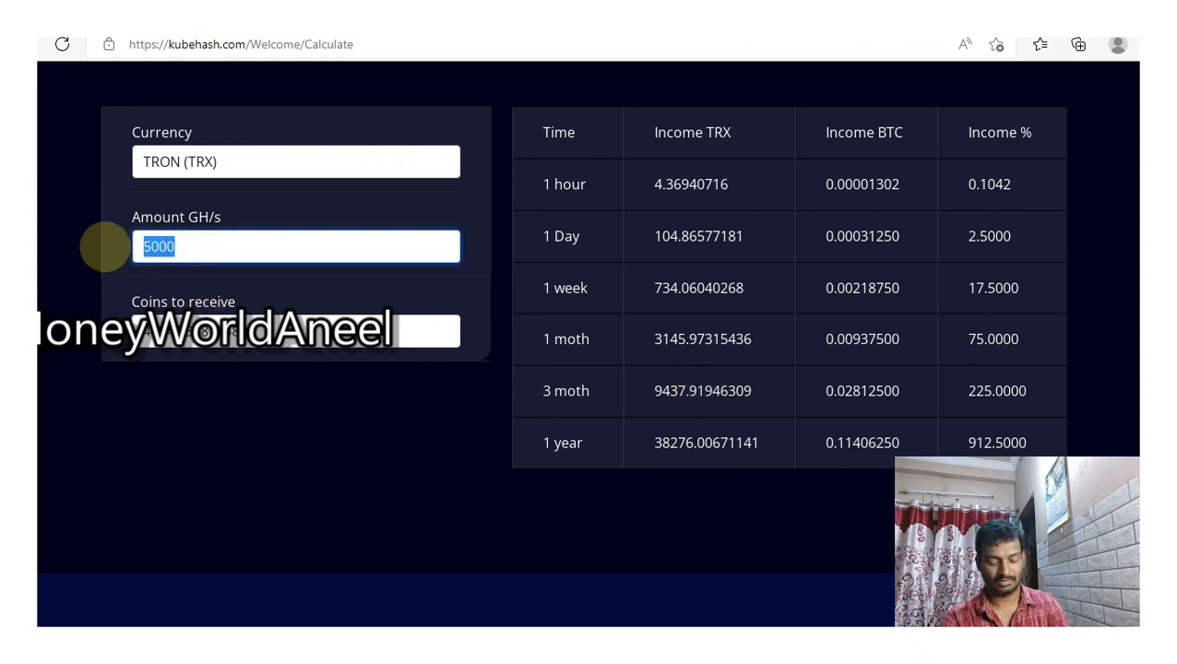
text(2000)
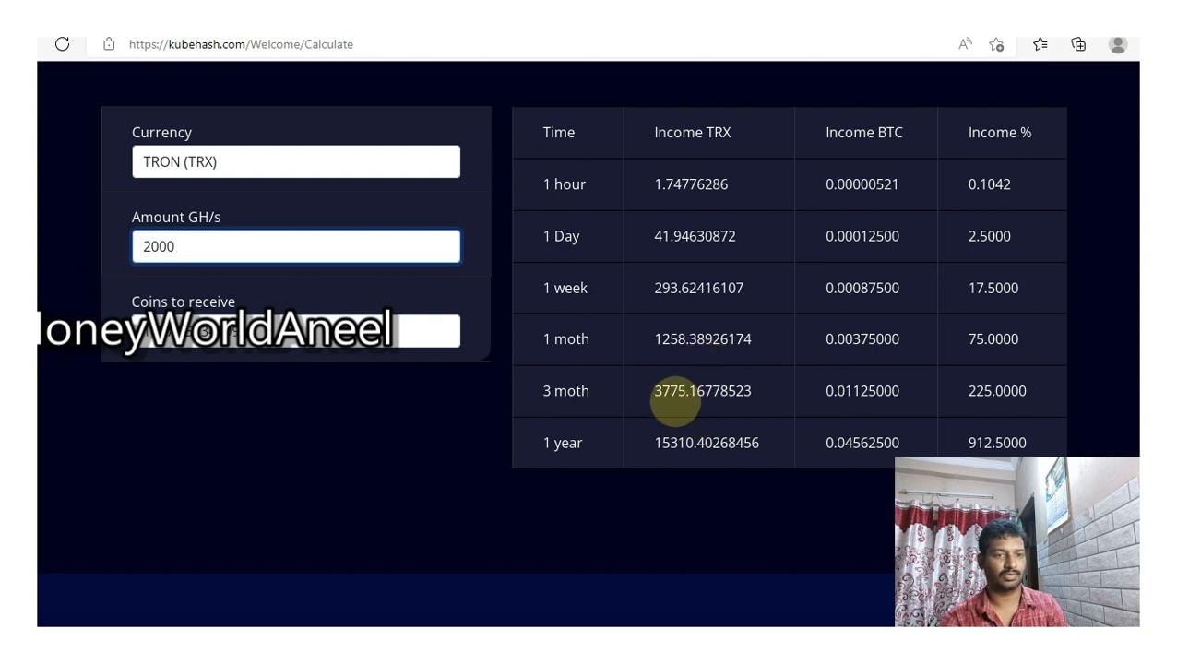
drag(697, 391, 654, 396)
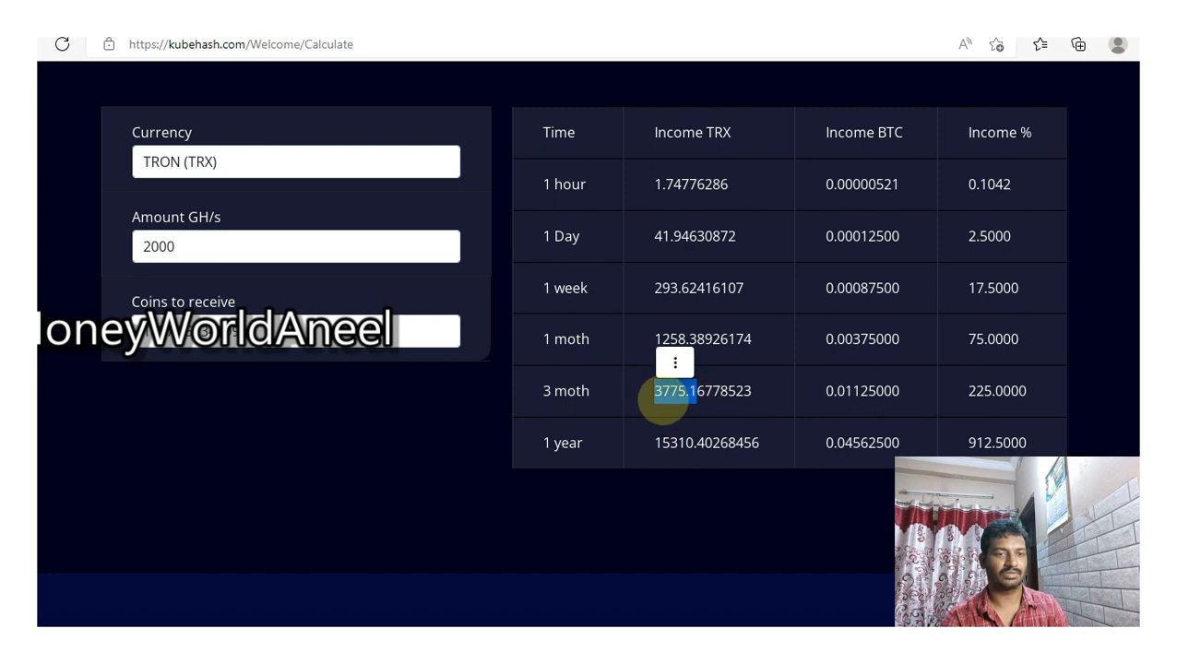
click(189, 246)
drag(189, 246, 125, 248)
text(5)
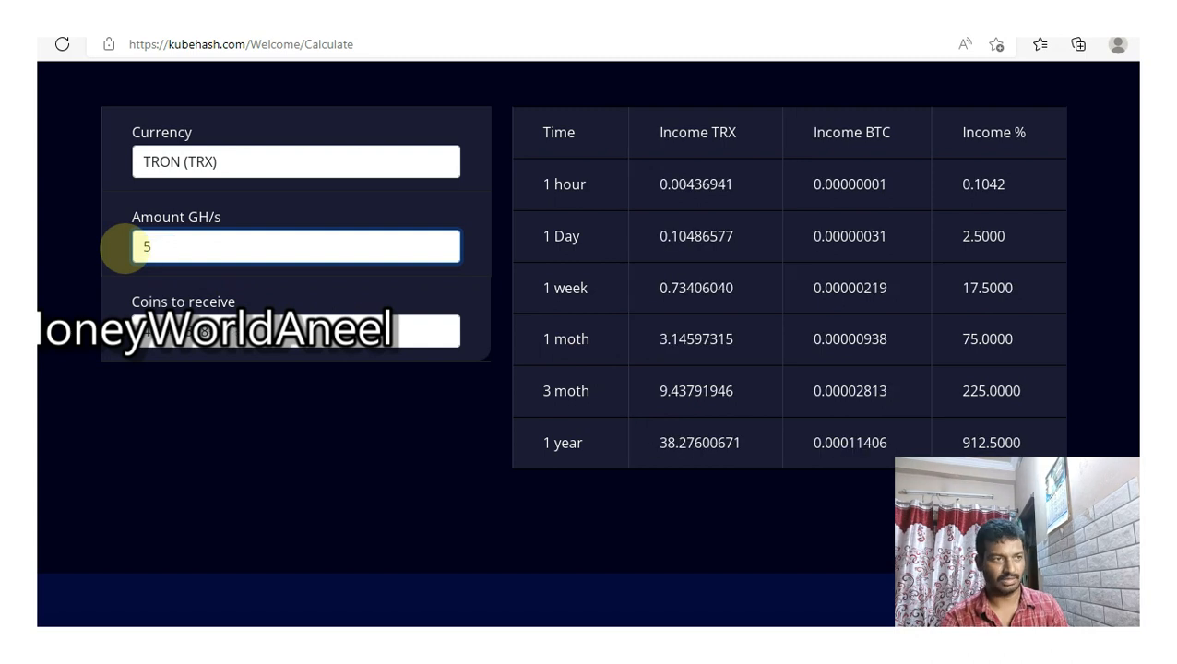
text(000)
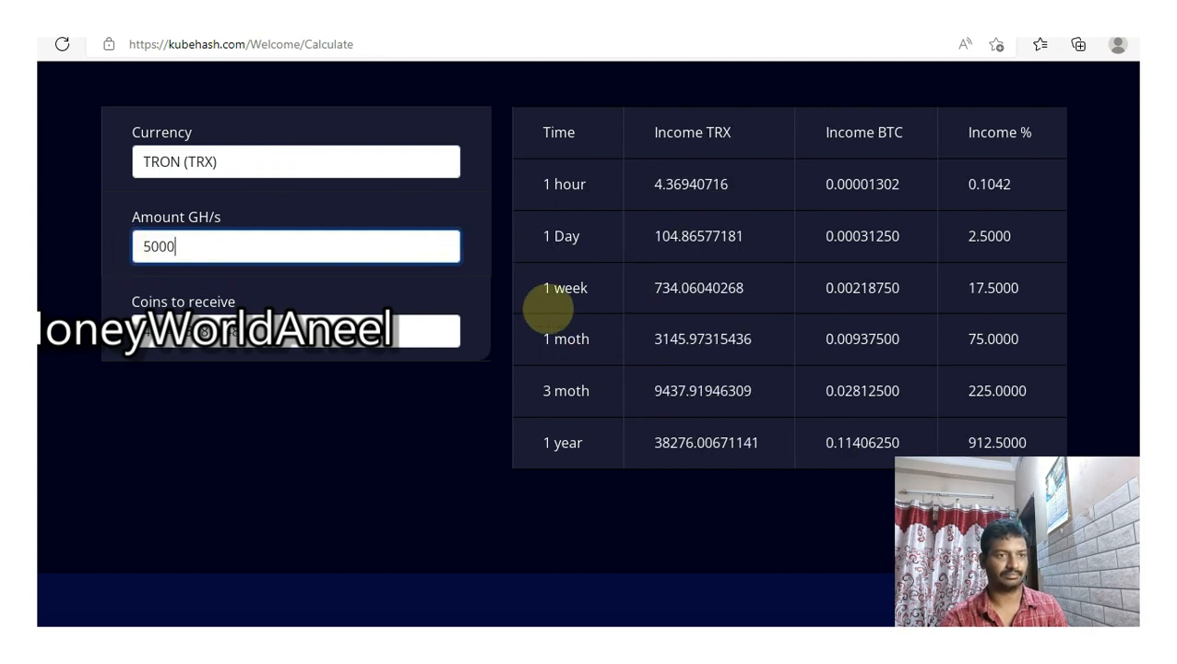
click(549, 312)
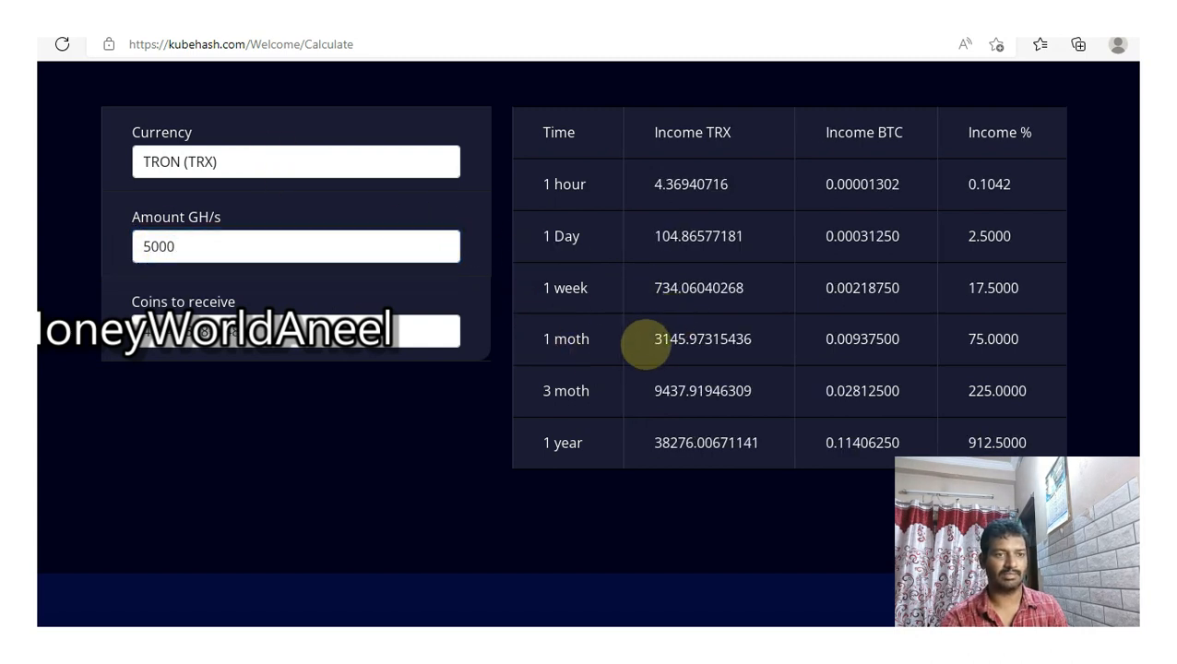
double_click(656, 339)
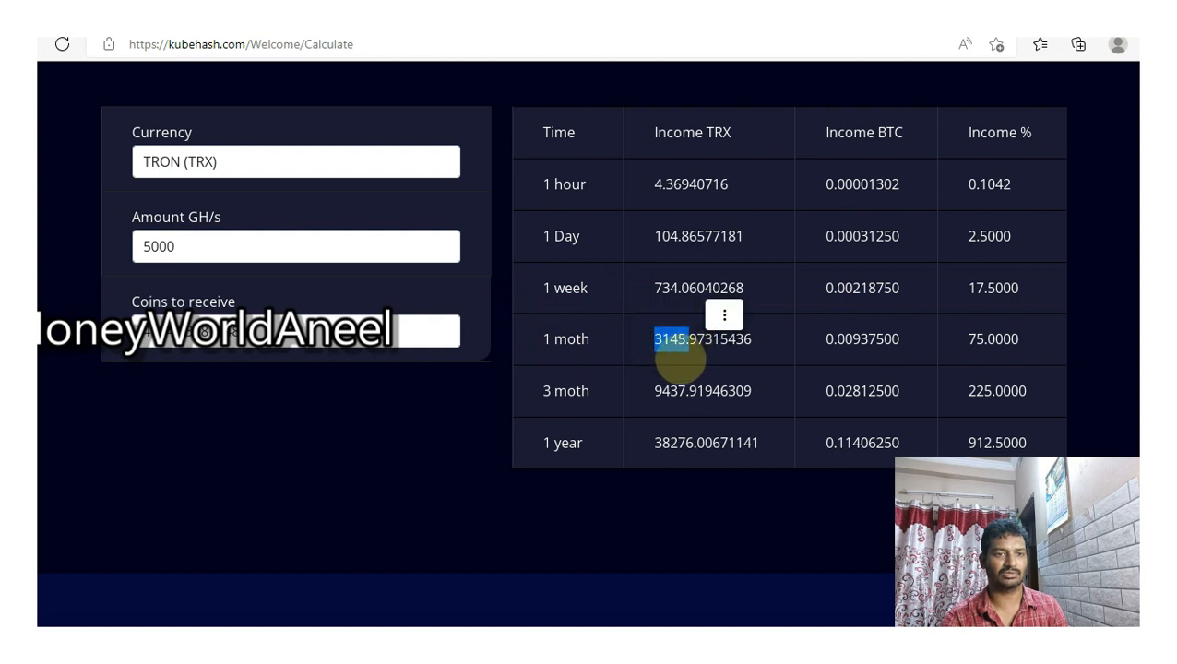
Step: Check the 1-month TRX income of about 3145 against Google's TRON price converter
key(ctrl+Tab)
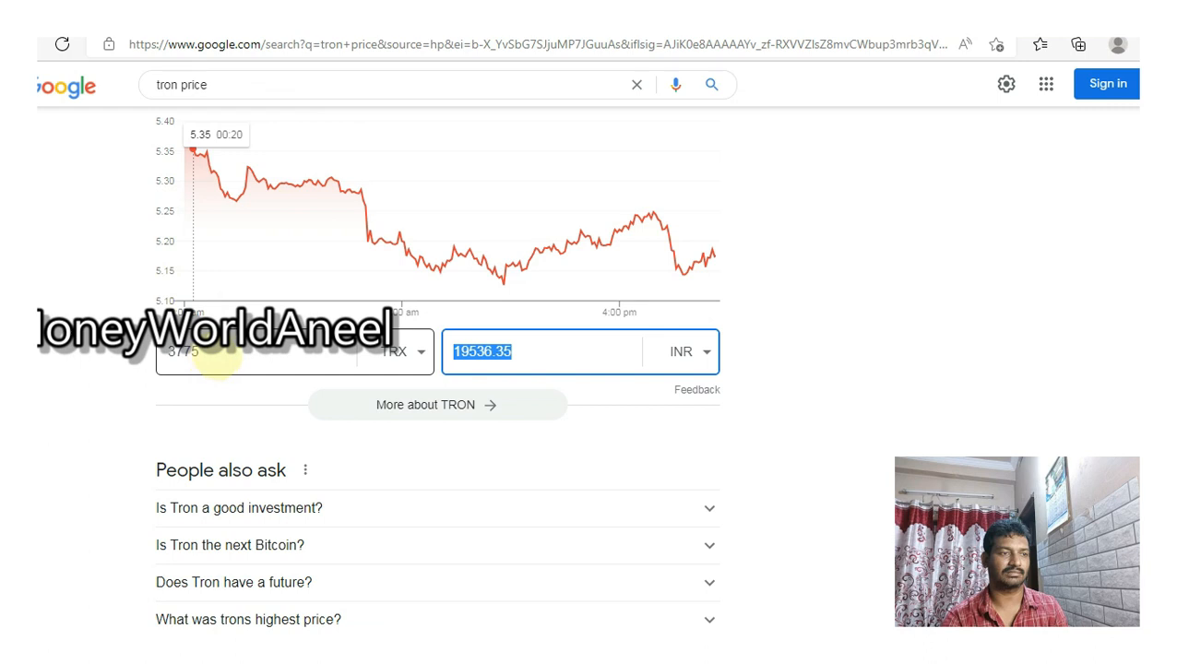
drag(217, 352, 103, 364)
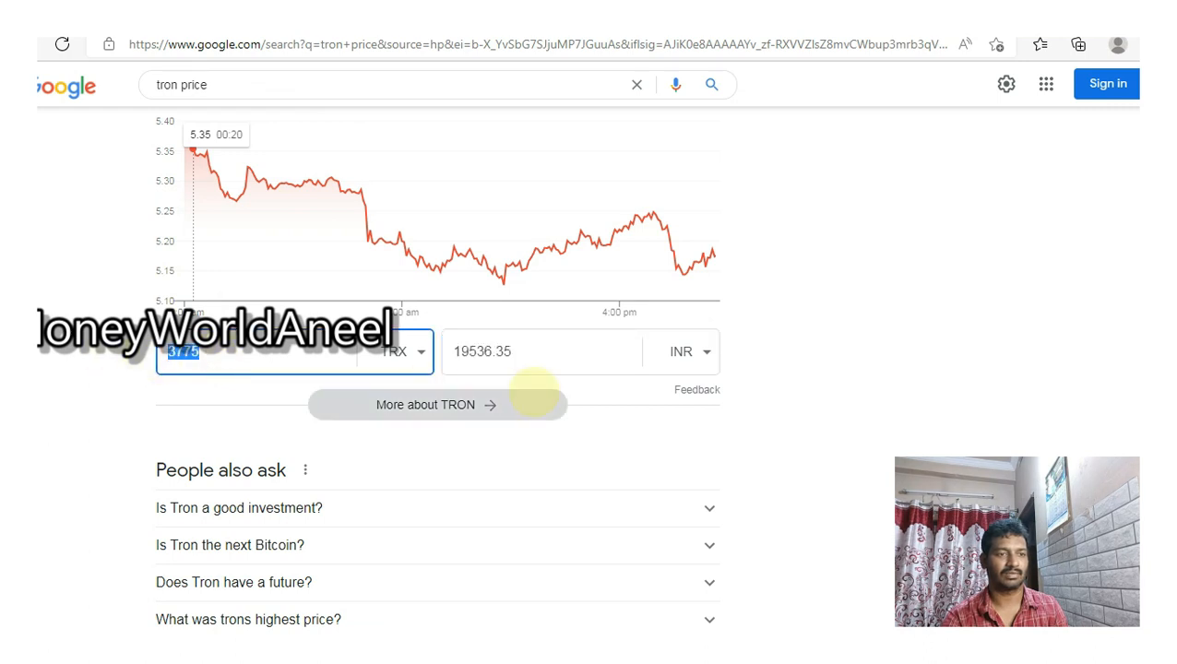
key(ctrl+Tab)
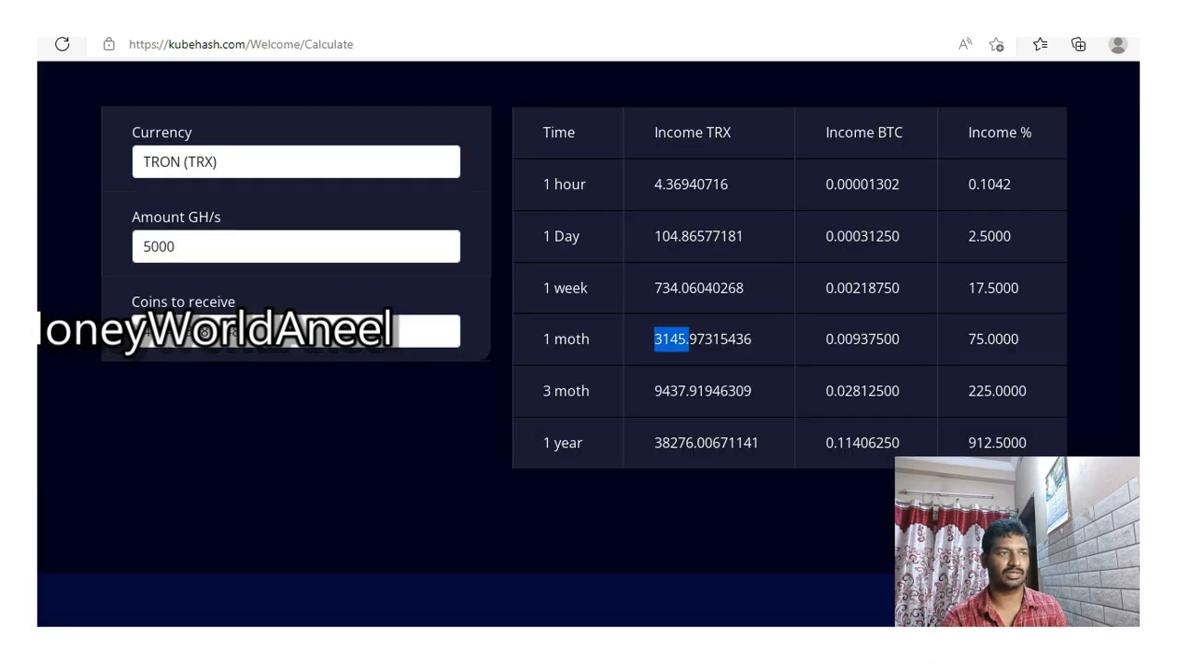
drag(554, 339, 728, 339)
drag(190, 247, 120, 266)
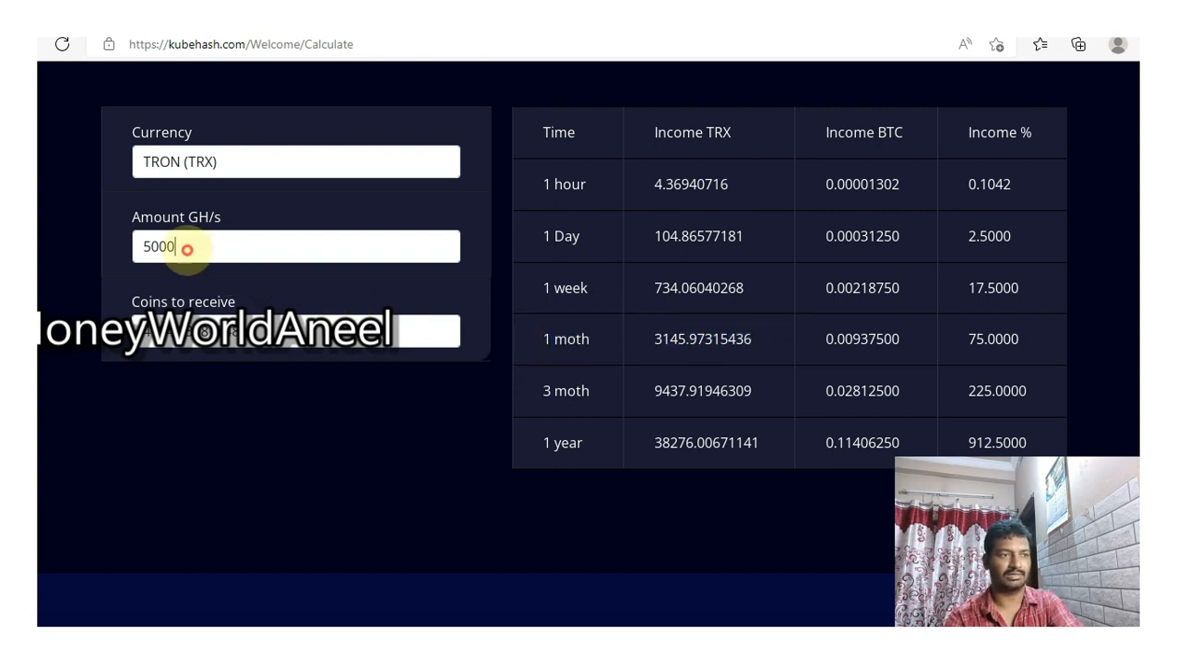
click(484, 263)
scroll(544, 411, up, 8)
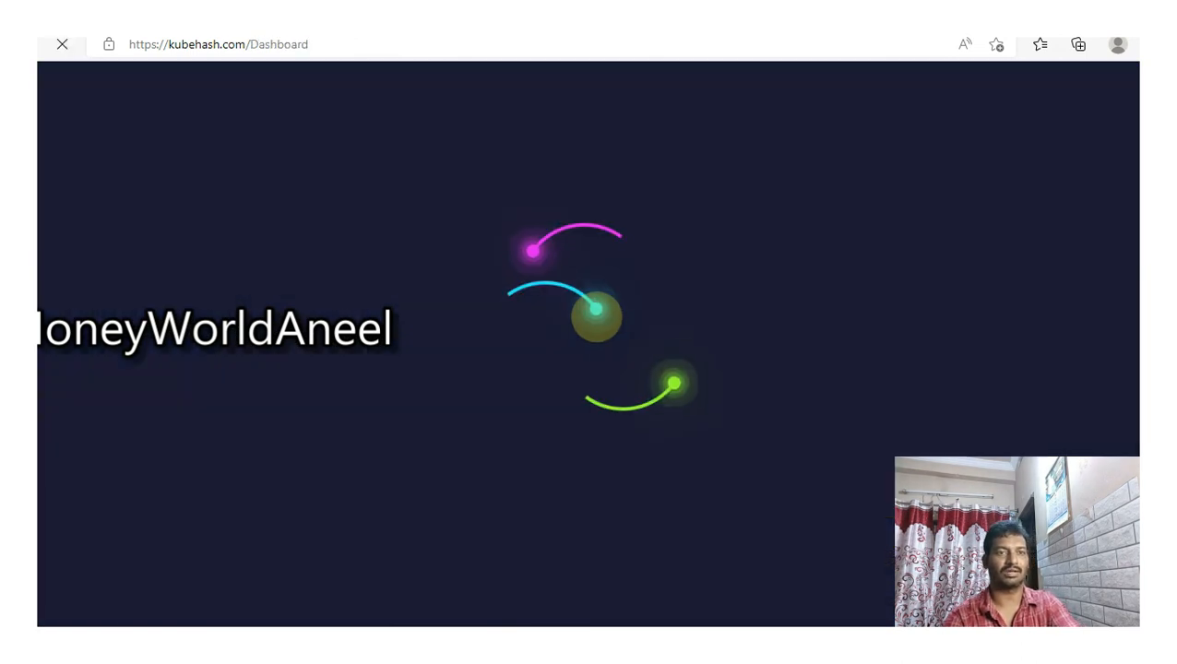
scroll(422, 248, down, 8)
scroll(422, 247, down, 5)
scroll(422, 248, down, 2)
scroll(422, 247, down, 2)
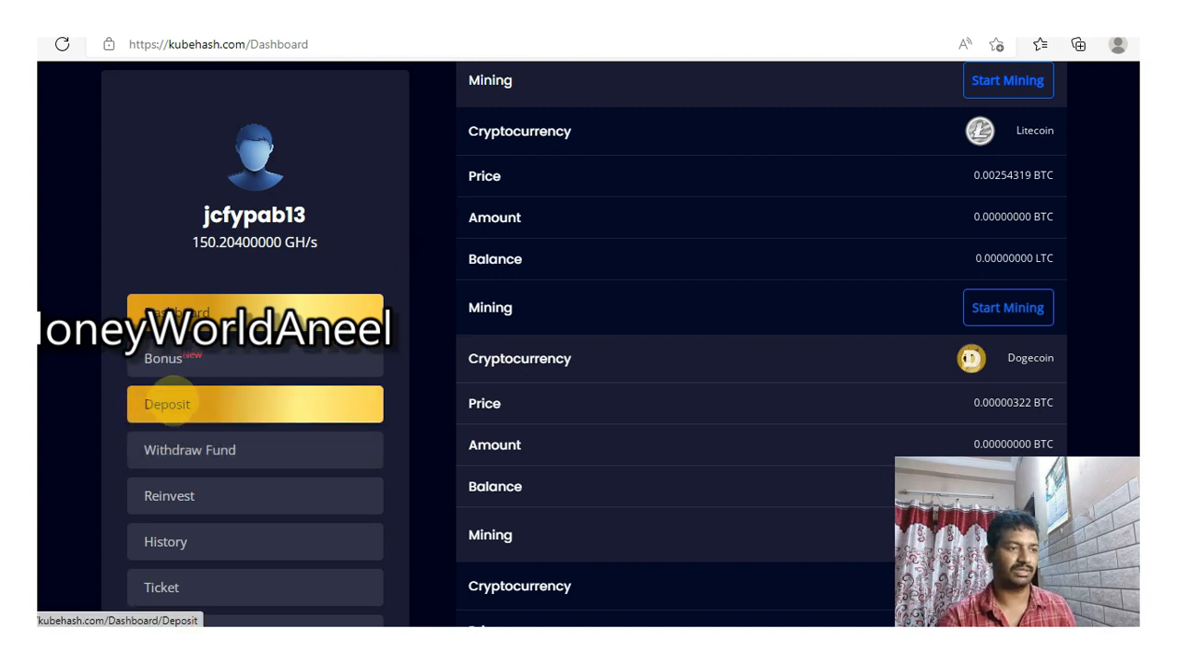
click(167, 404)
scroll(421, 334, down, 2)
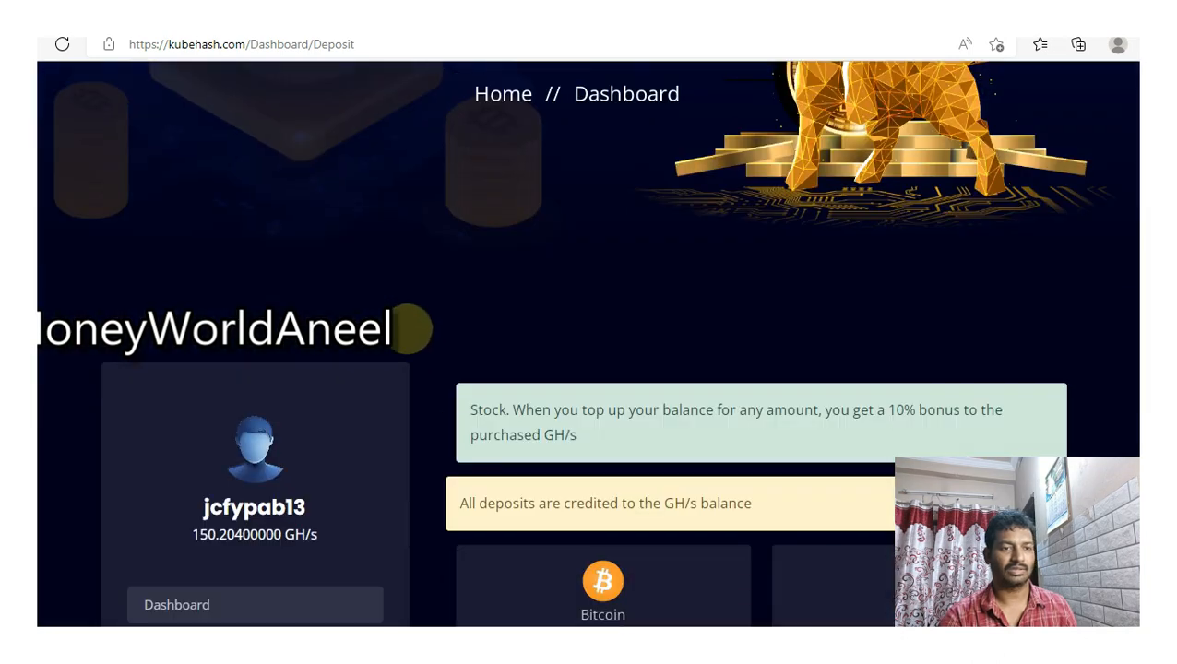
scroll(420, 295, down, 3)
scroll(420, 323, down, 2)
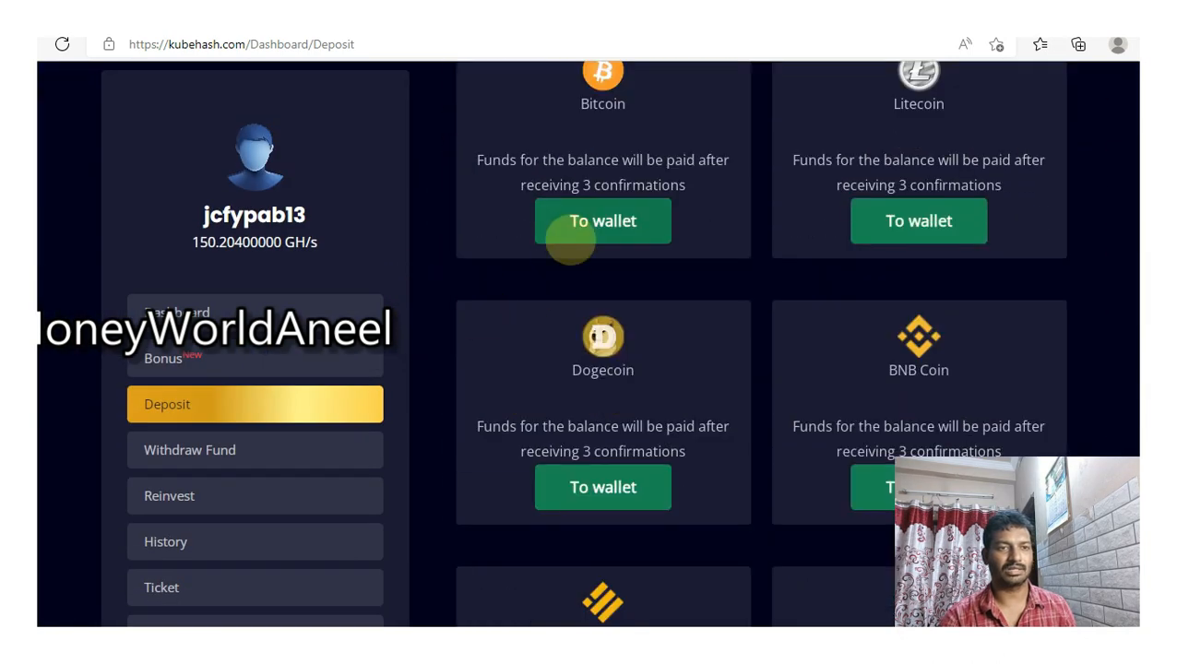
scroll(700, 259, up, 1)
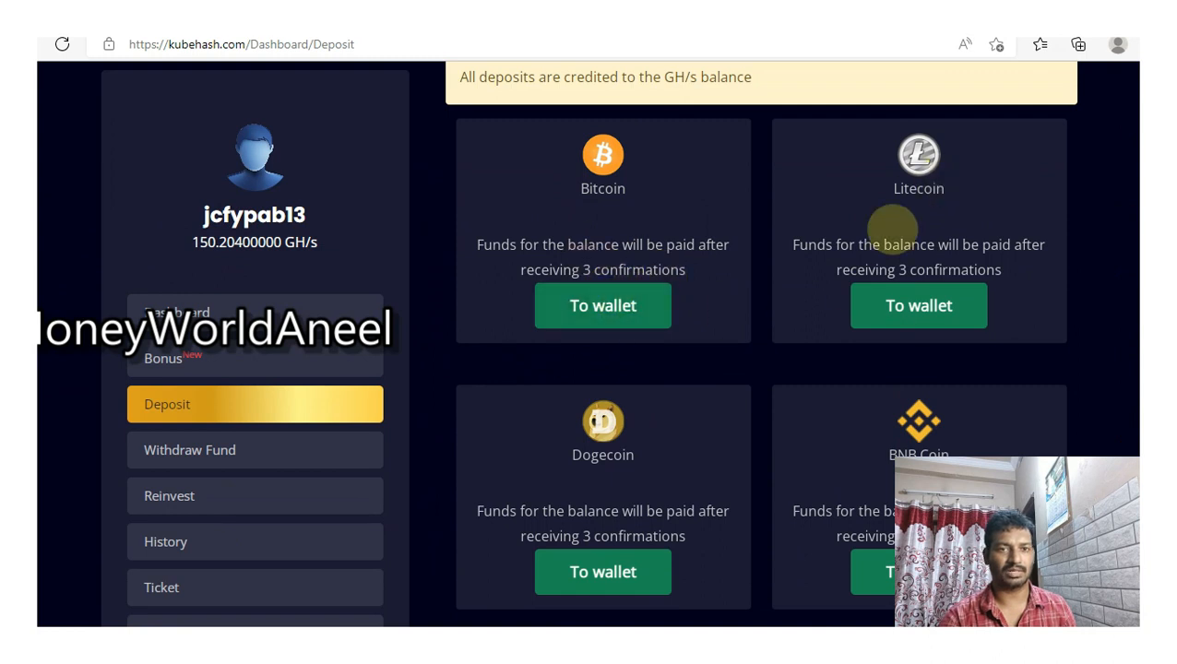
scroll(849, 277, down, 2)
scroll(729, 318, down, 2)
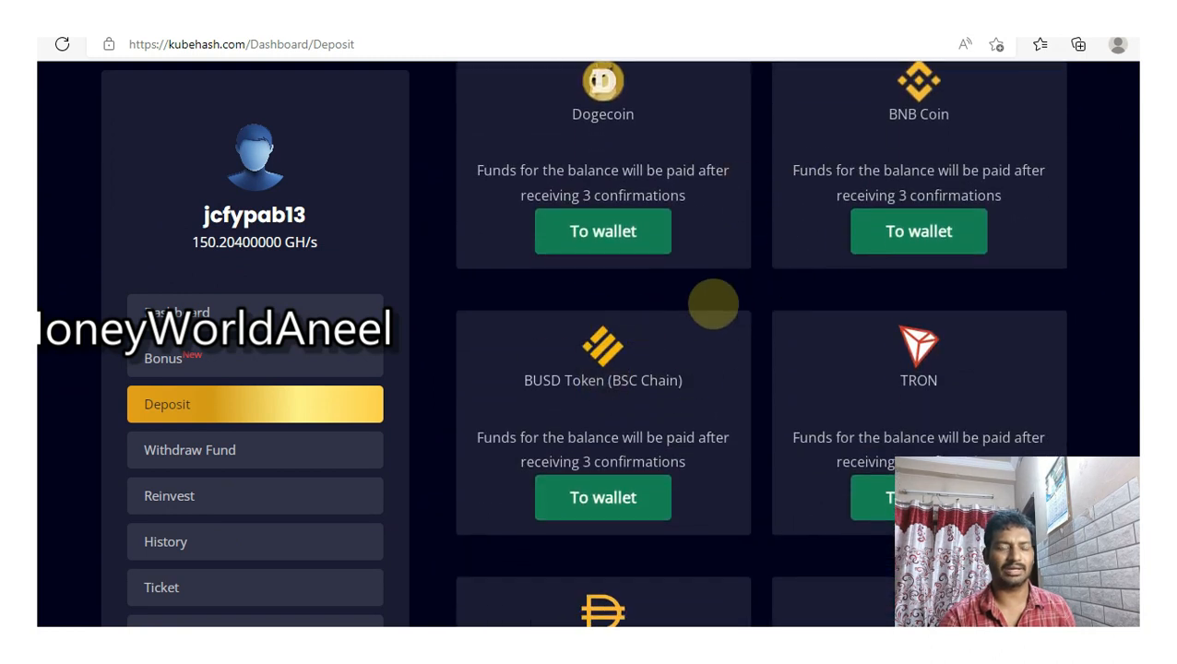
scroll(737, 396, down, 2)
scroll(761, 484, down, 2)
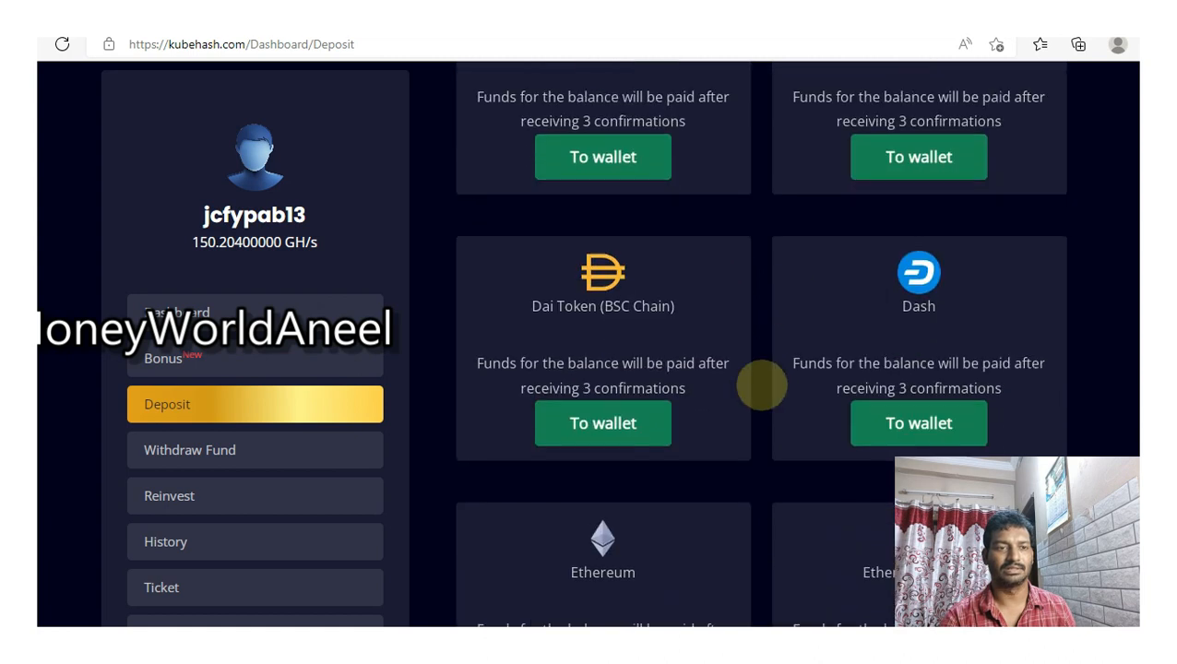
scroll(784, 387, down, 3)
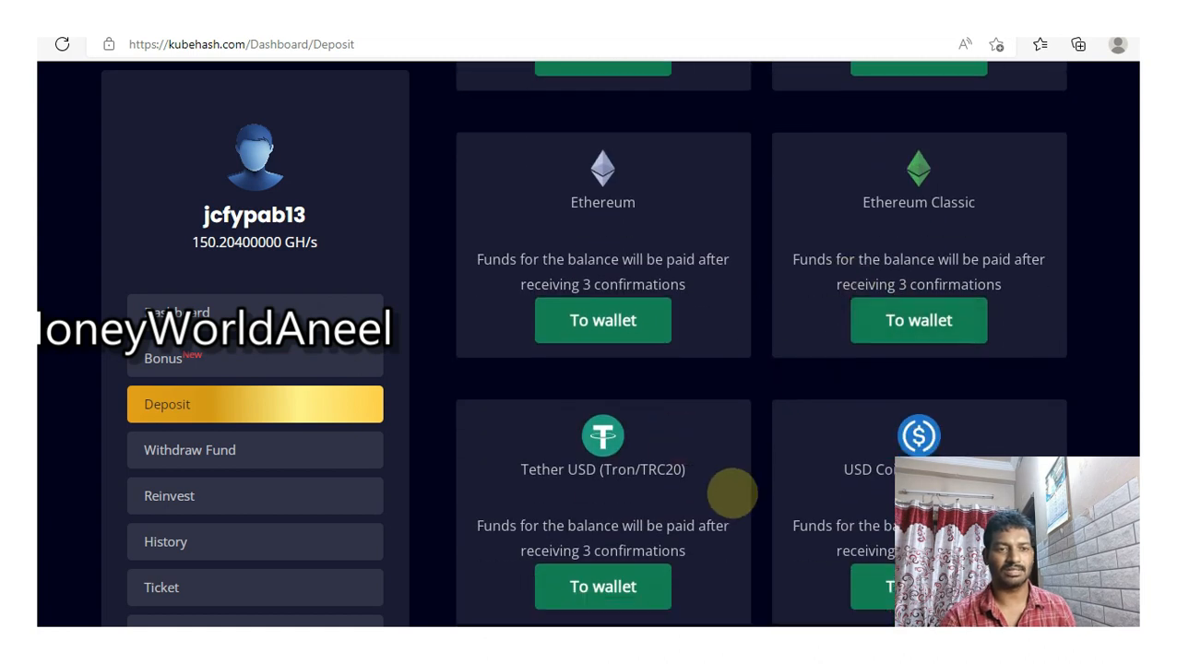
scroll(747, 479, down, 2)
scroll(747, 480, down, 2)
scroll(746, 475, down, 2)
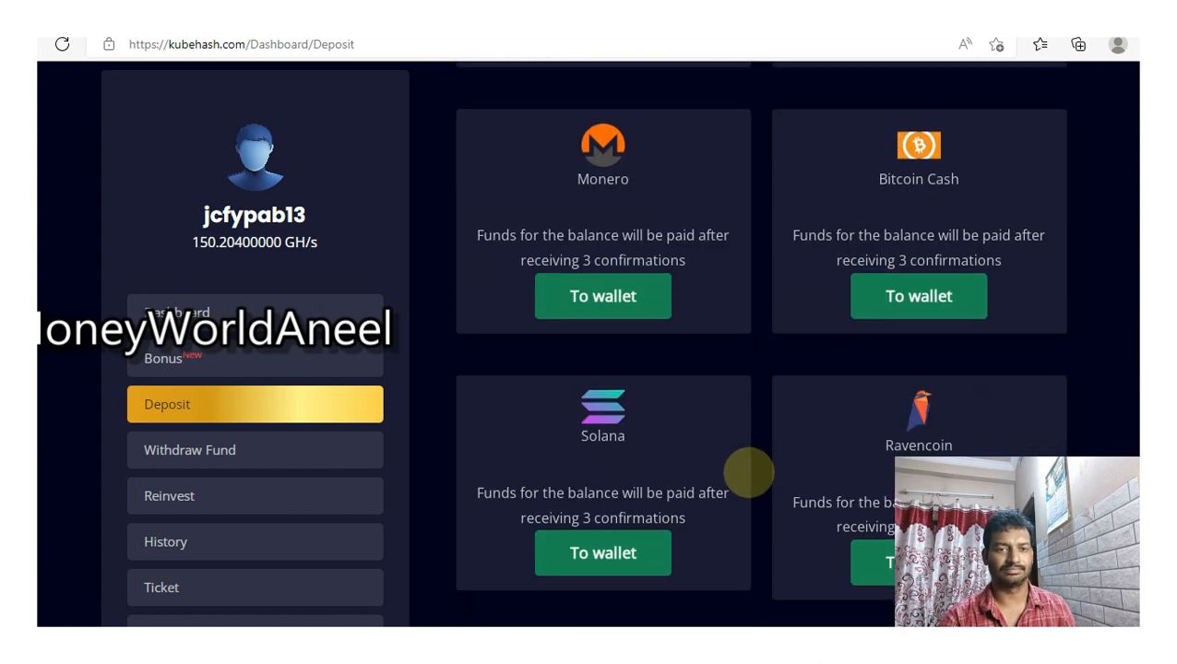
scroll(760, 397, down, 3)
scroll(756, 461, down, 3)
scroll(756, 470, down, 2)
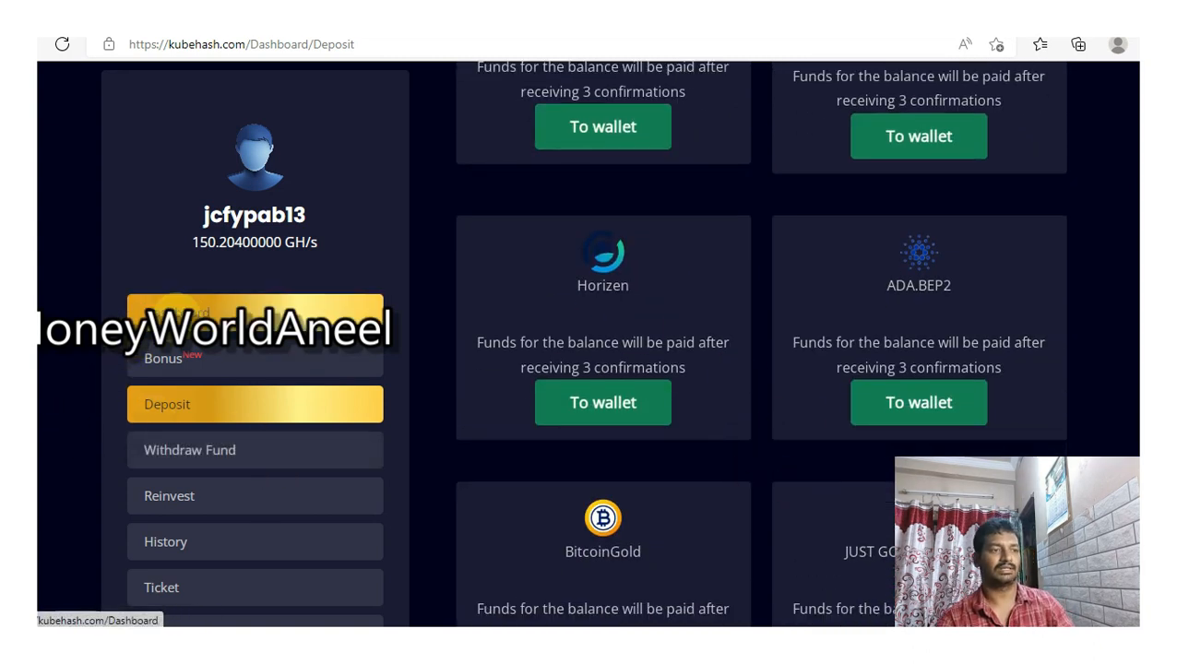
Step: Return from the deposit page to the user dashboard
click(189, 312)
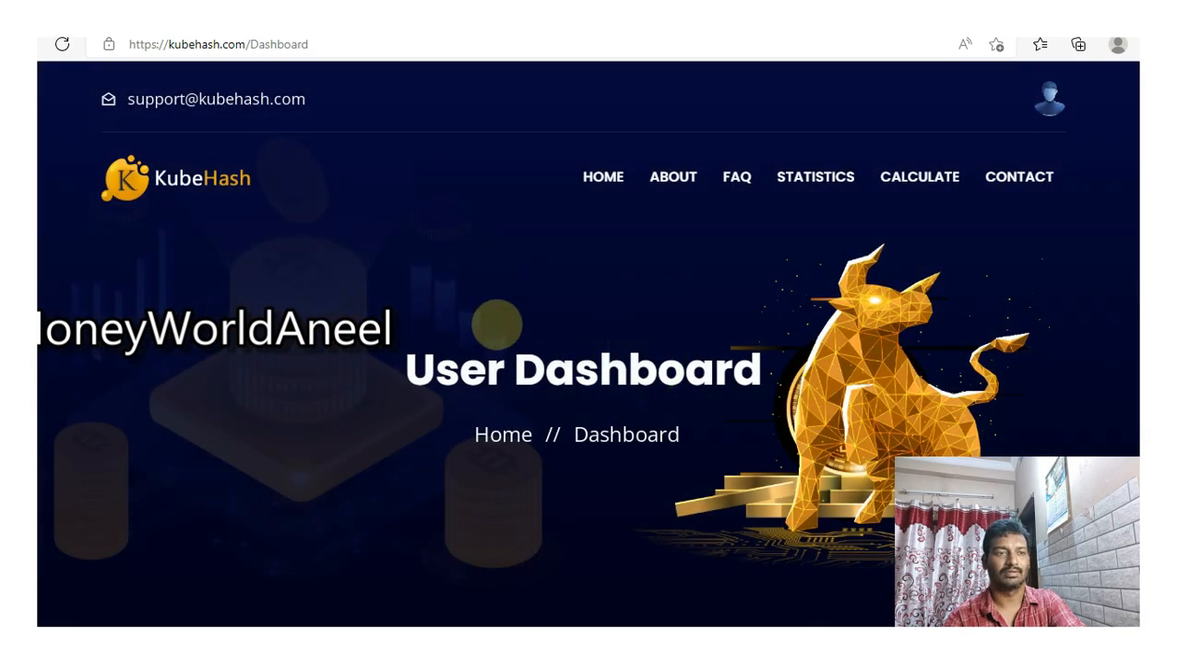
scroll(494, 327, down, 3)
scroll(497, 374, up, 3)
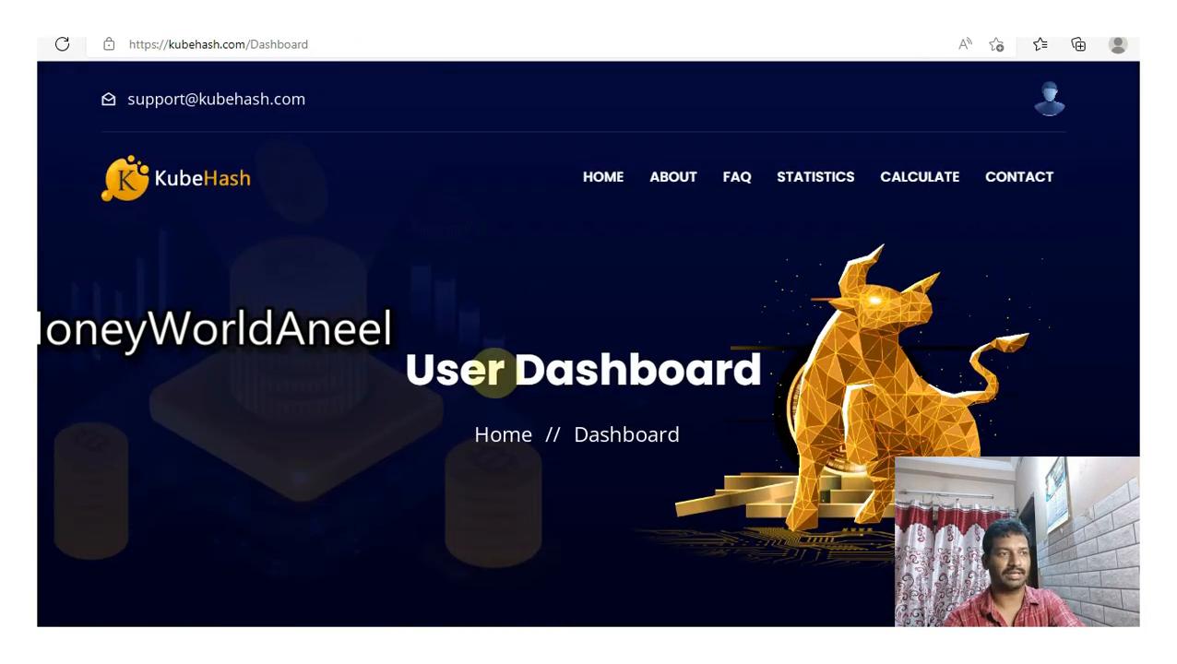
scroll(496, 386, down, 2)
scroll(496, 385, down, 3)
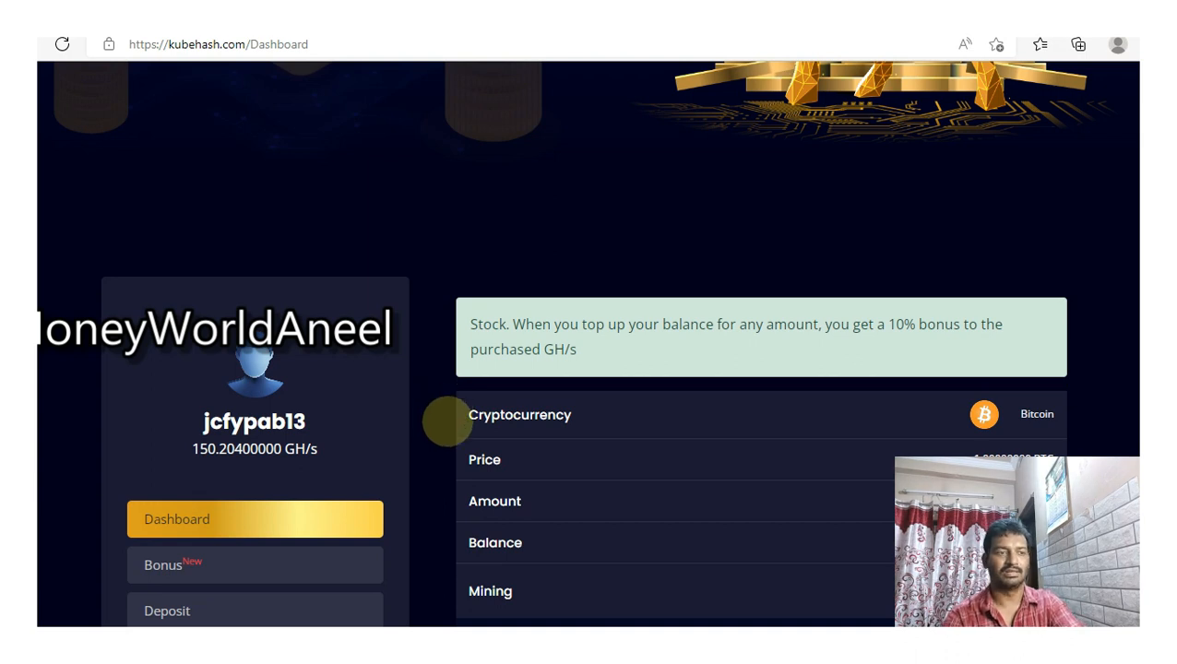
scroll(444, 421, down, 4)
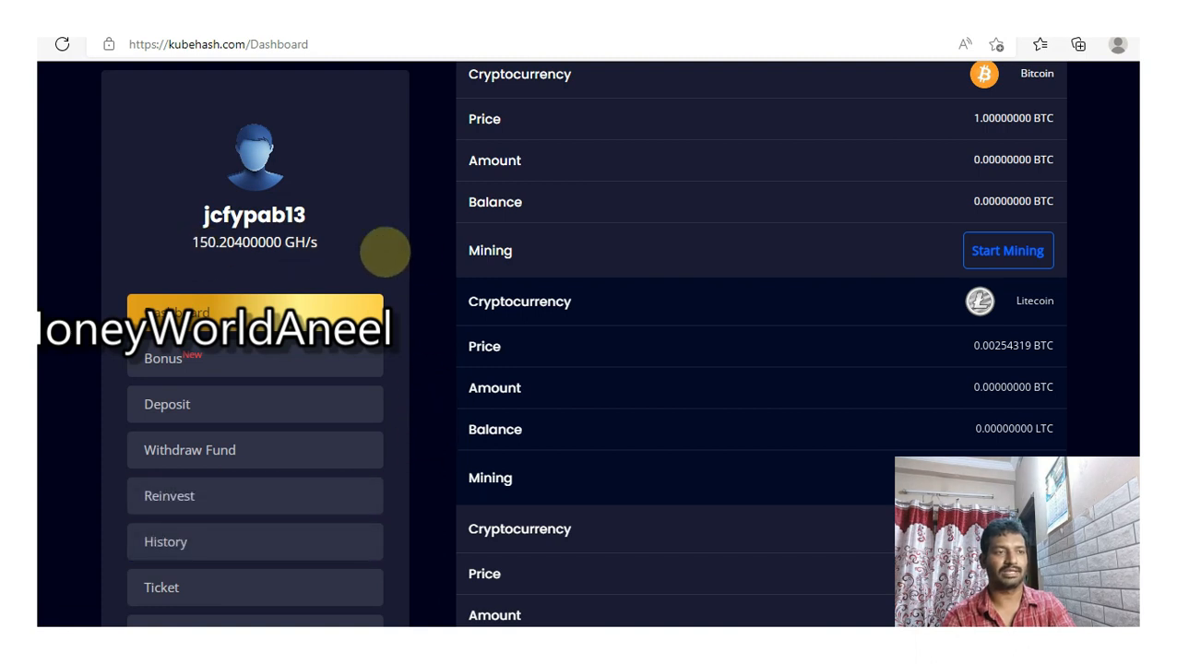
scroll(1120, 233, up, 10)
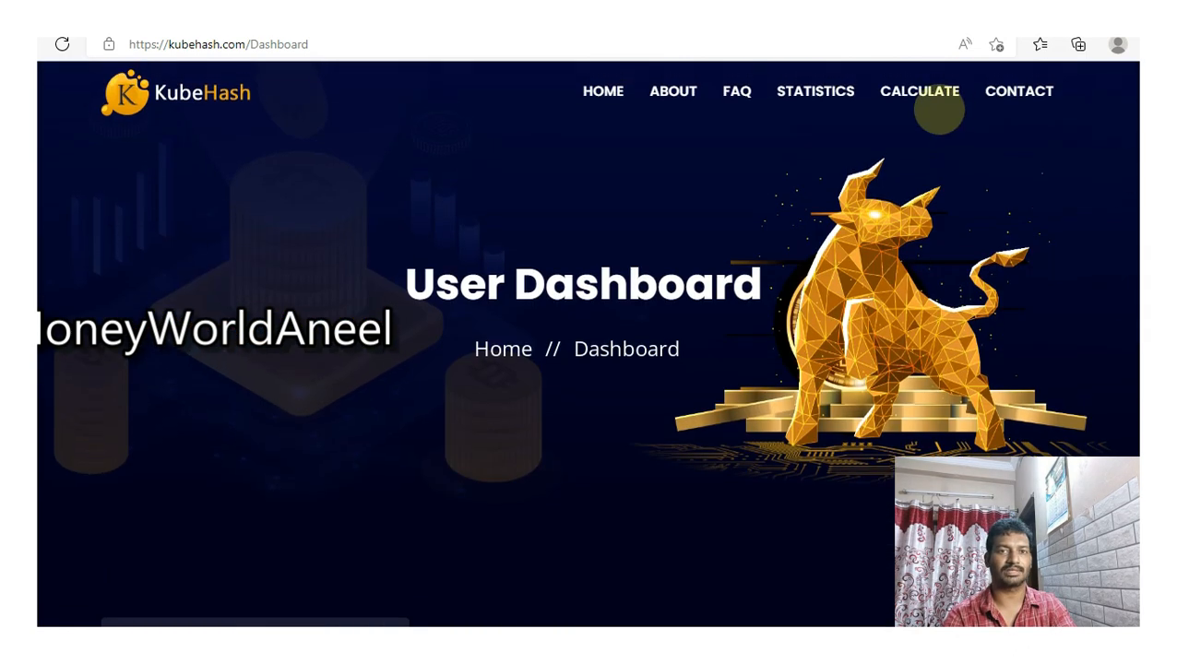
Step: Set the calculator currency to TRON (TRX) and review the daily, weekly and monthly income figures
click(919, 90)
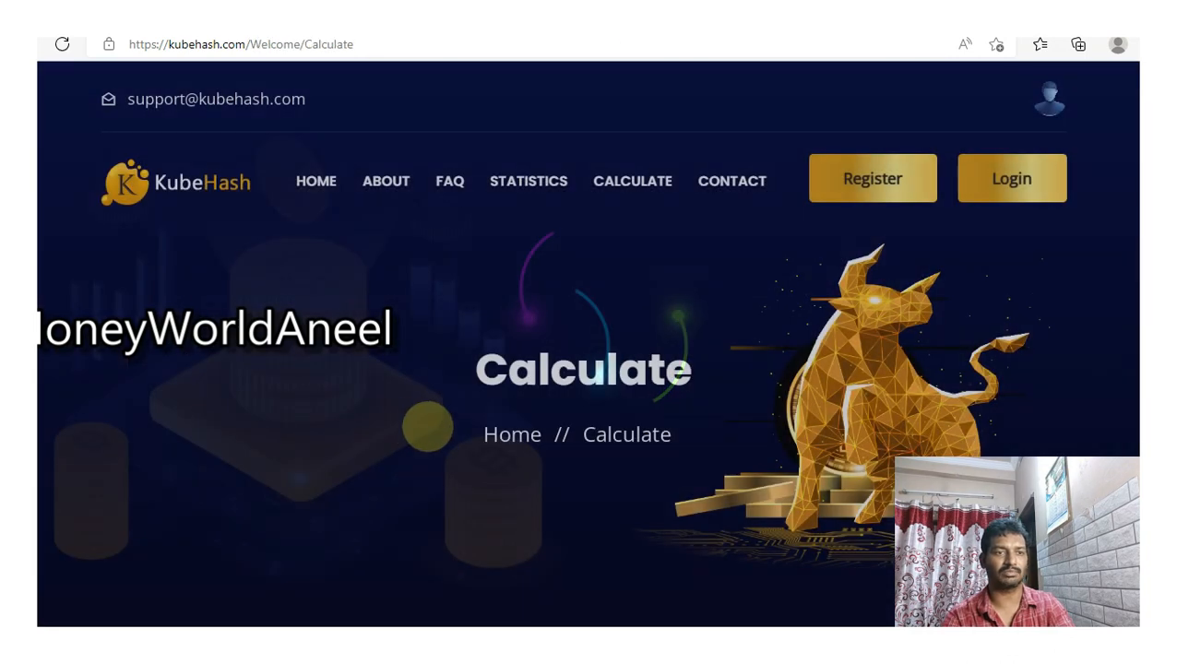
scroll(447, 336, down, 5)
scroll(468, 372, down, 3)
scroll(468, 372, up, 3)
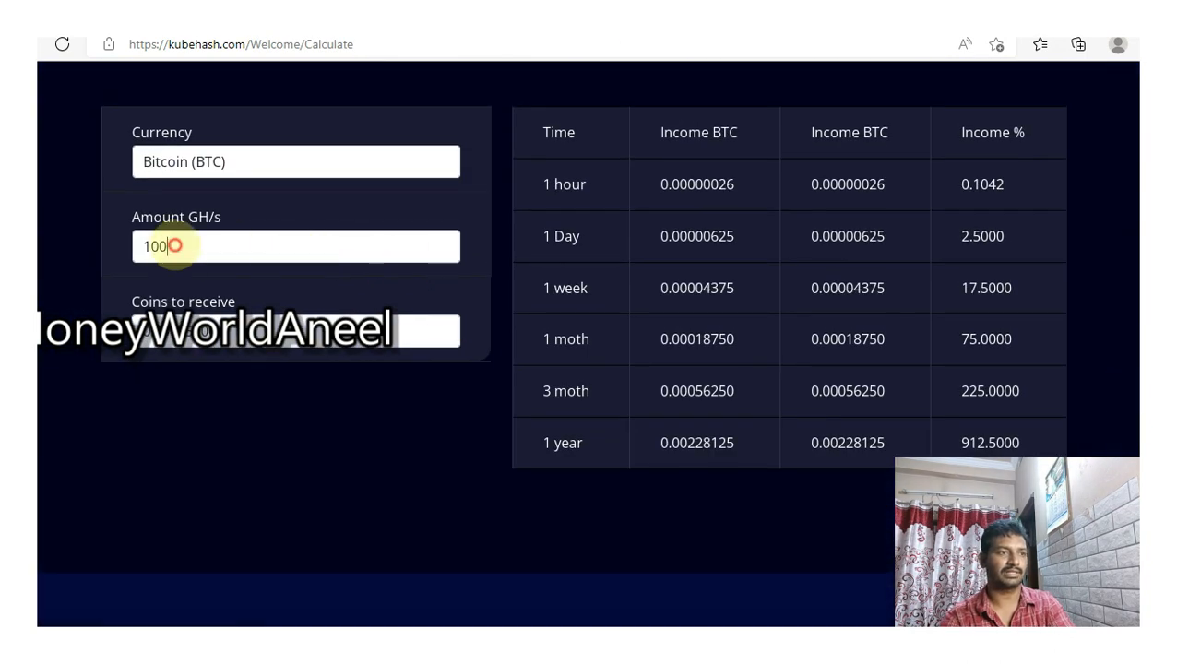
drag(174, 245, 138, 246)
text(150)
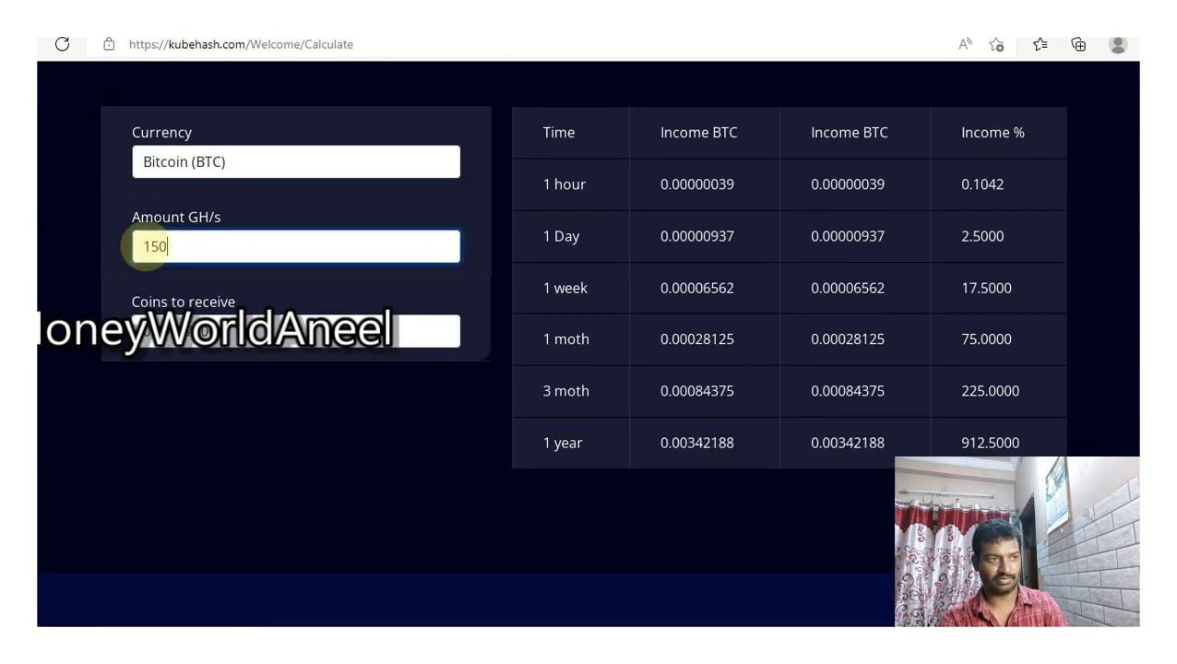
click(254, 158)
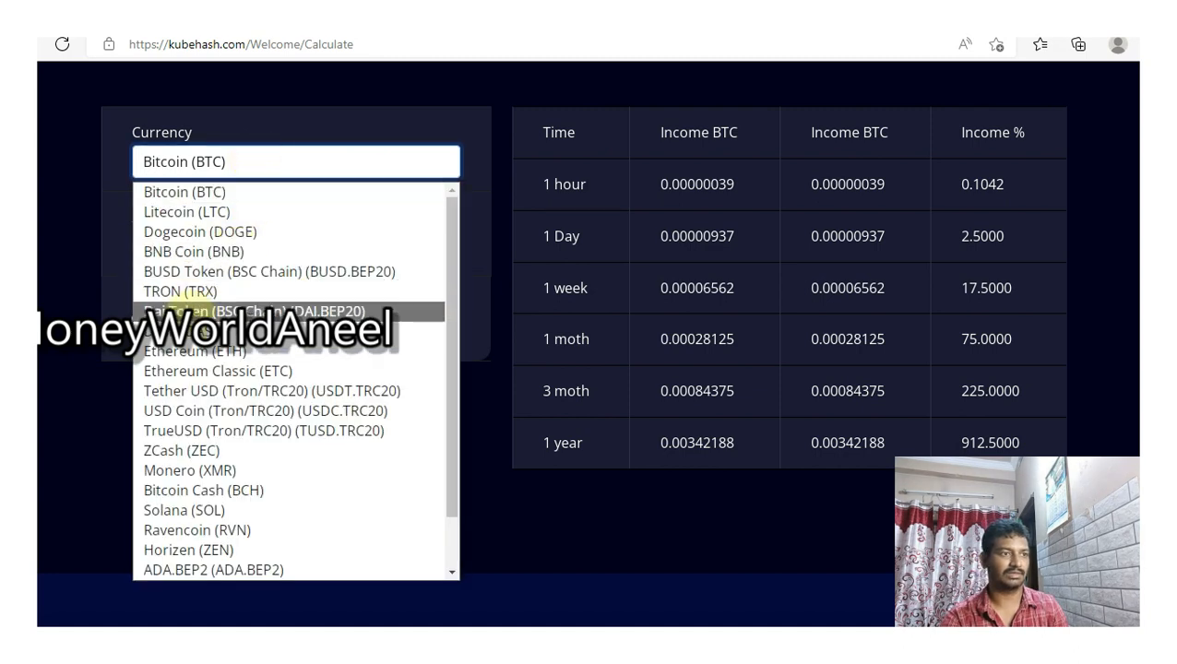
click(221, 286)
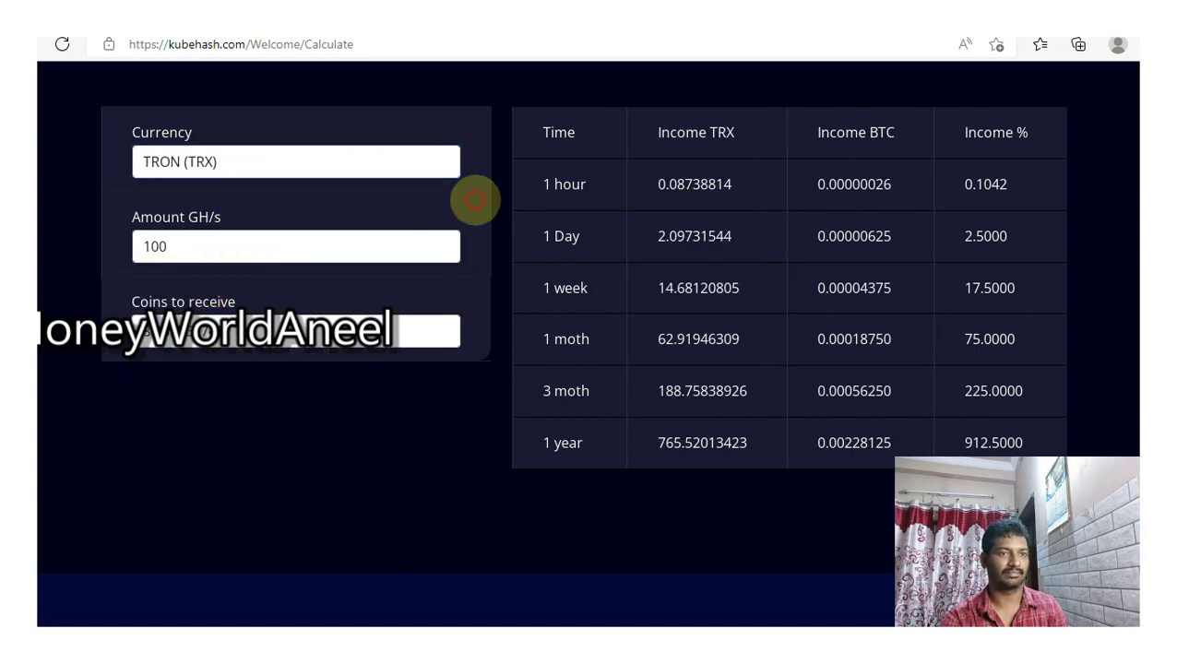
scroll(504, 318, up, 1)
scroll(636, 318, down, 1)
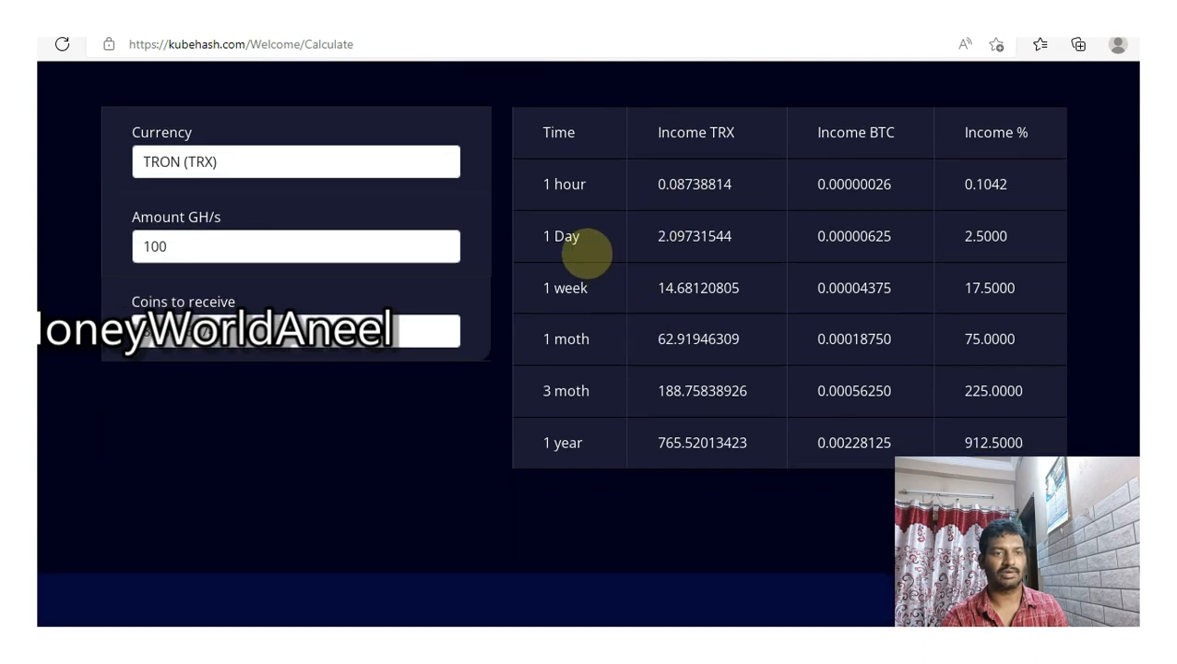
drag(657, 242, 687, 241)
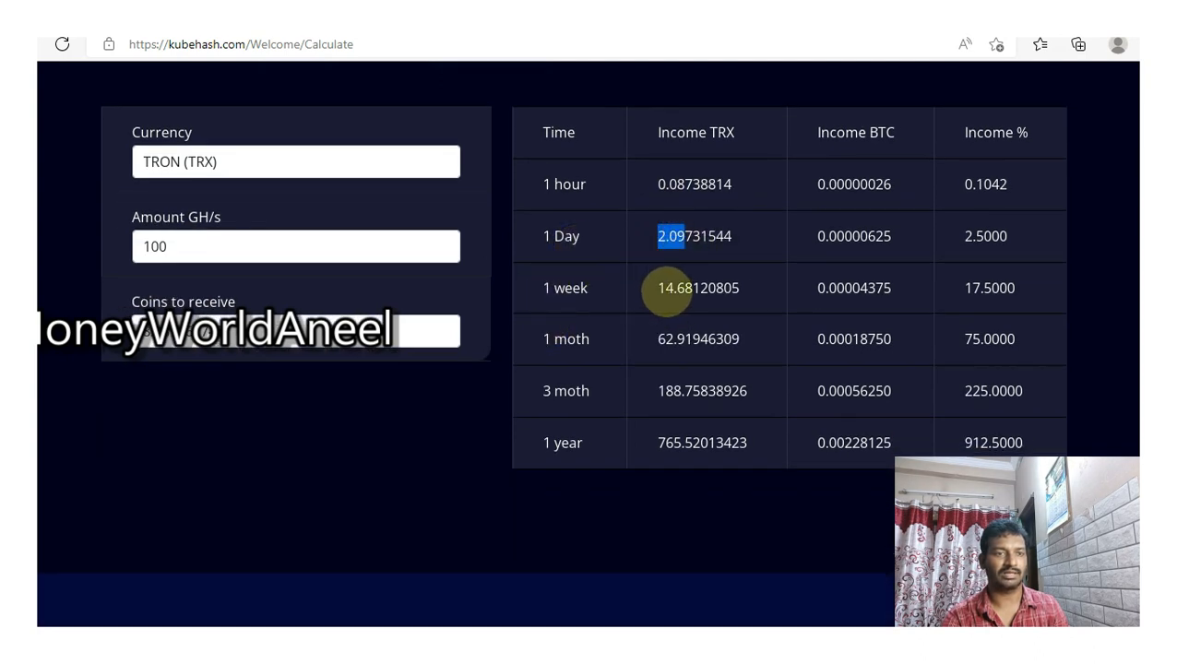
drag(657, 288, 677, 288)
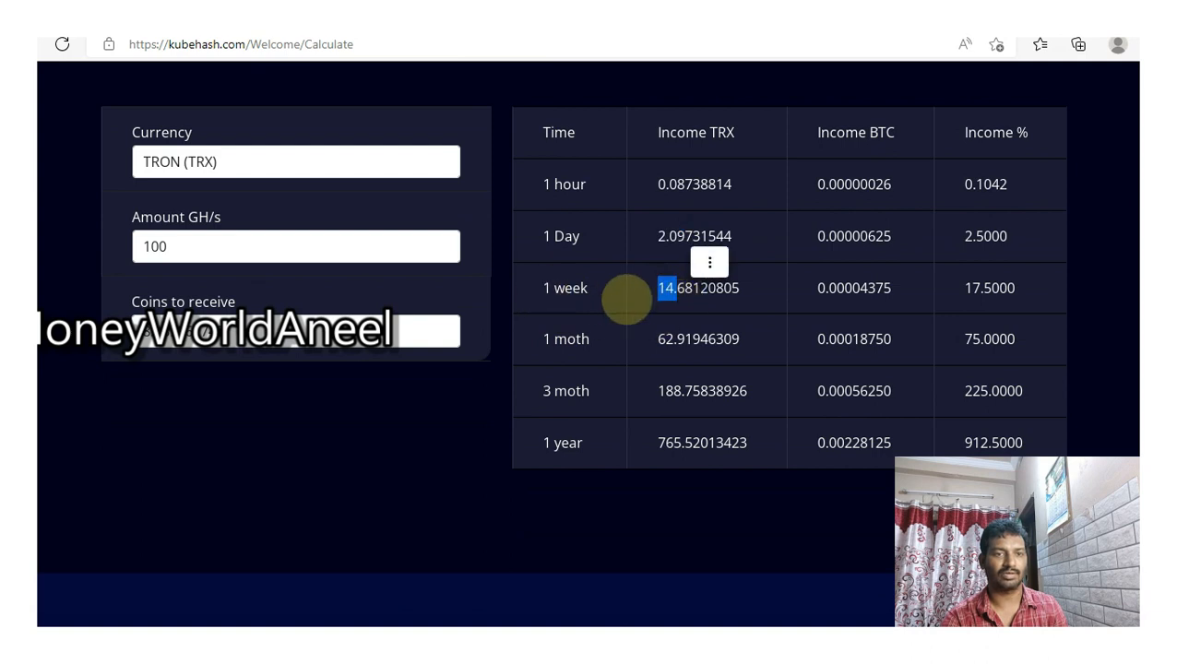
drag(657, 339, 687, 338)
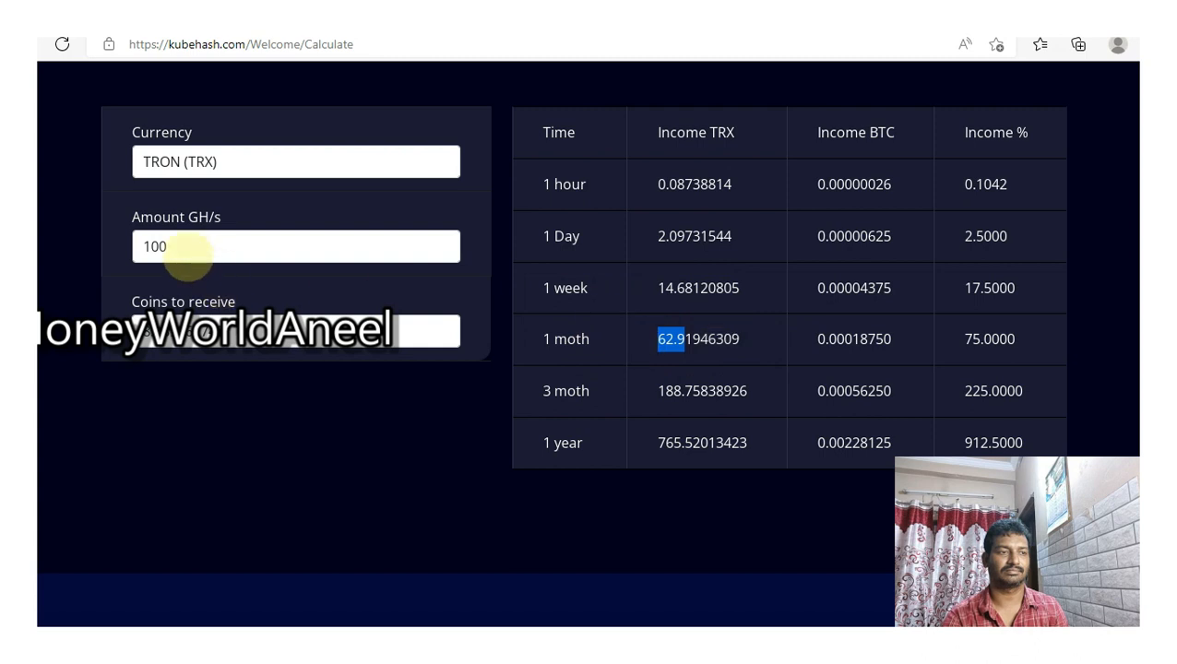
Step: Enter 150 GH/s and read the recalculated income of about 3.146 TRX daily
drag(180, 247, 161, 248)
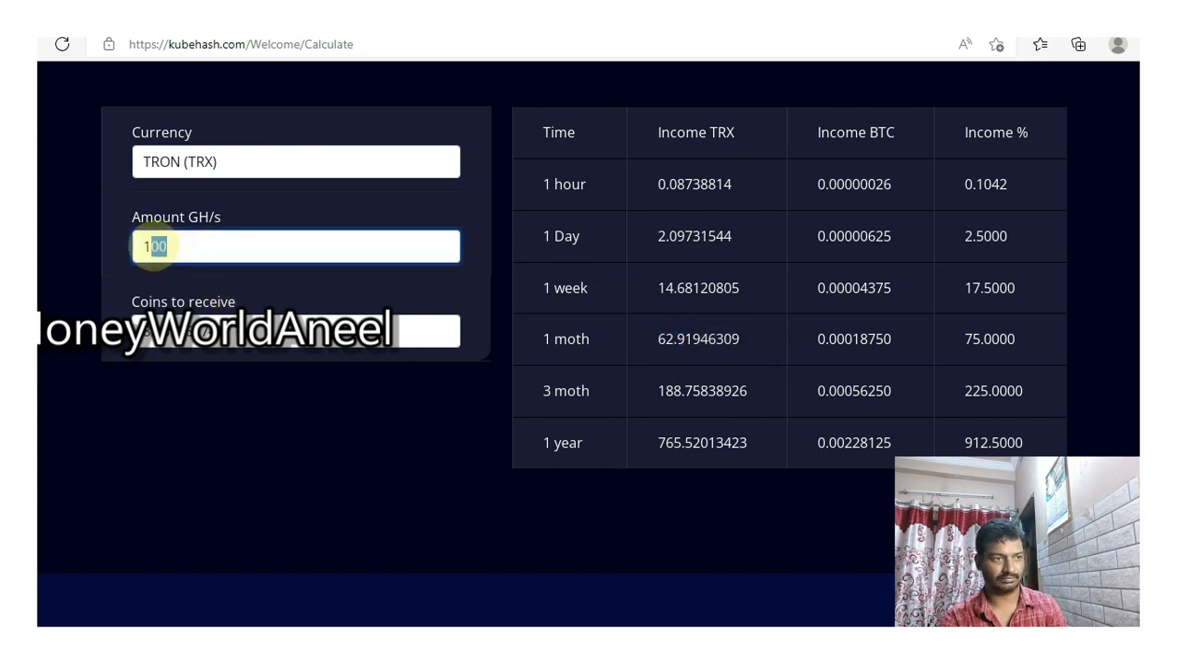
text(50)
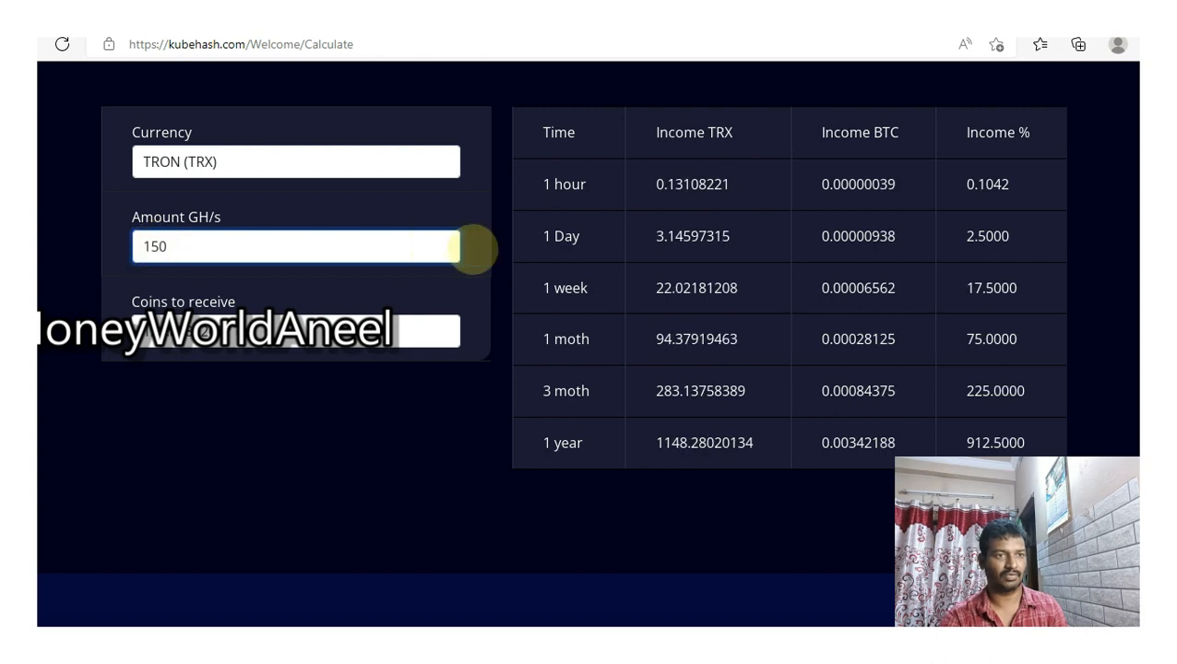
click(479, 249)
scroll(489, 316, up, 1)
scroll(490, 315, down, 1)
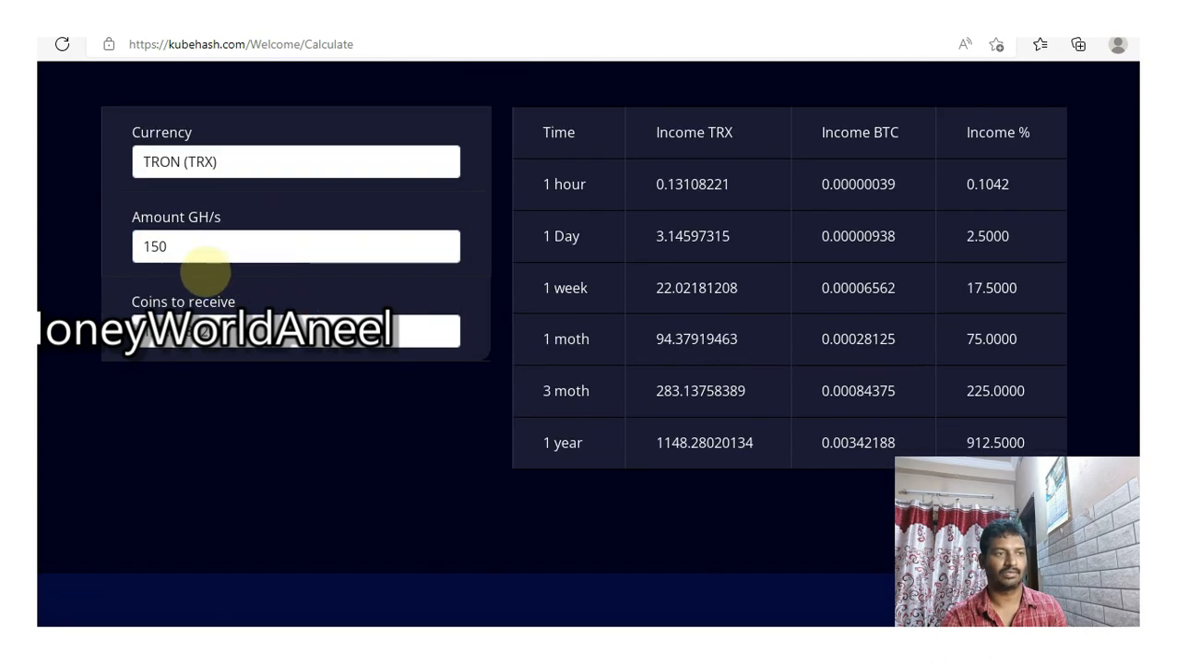
drag(657, 236, 677, 238)
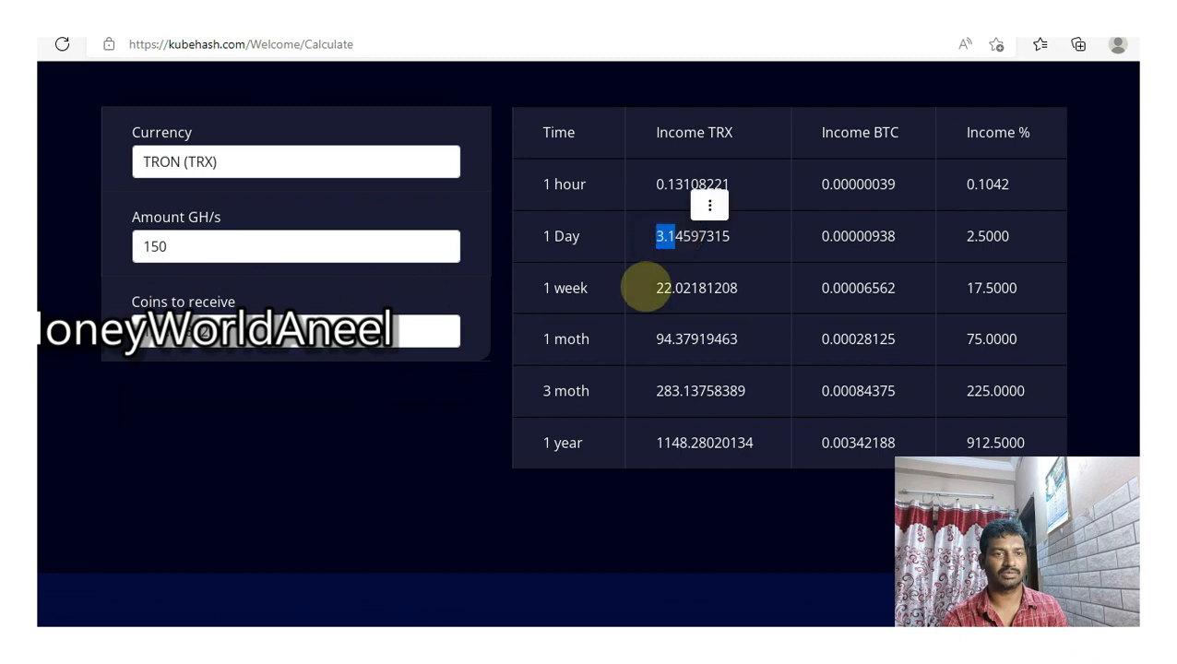
mouse_move(692, 288)
mouse_down()
mouse_move(601, 348)
mouse_move(684, 341)
mouse_up()
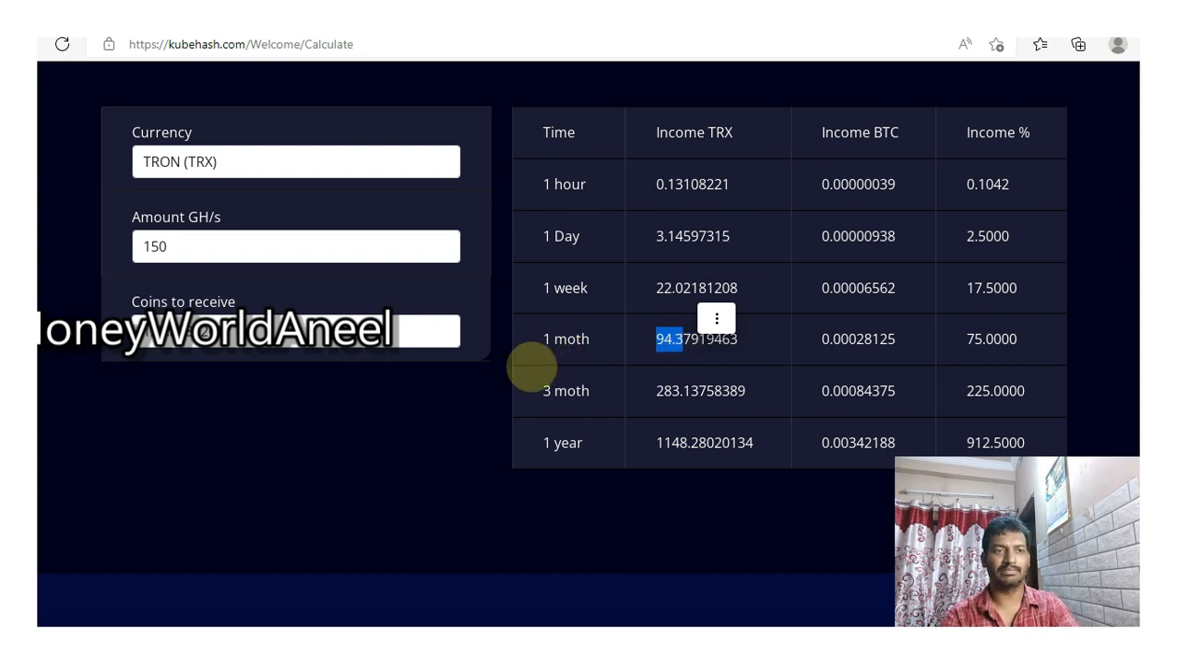
scroll(493, 376, up, 8)
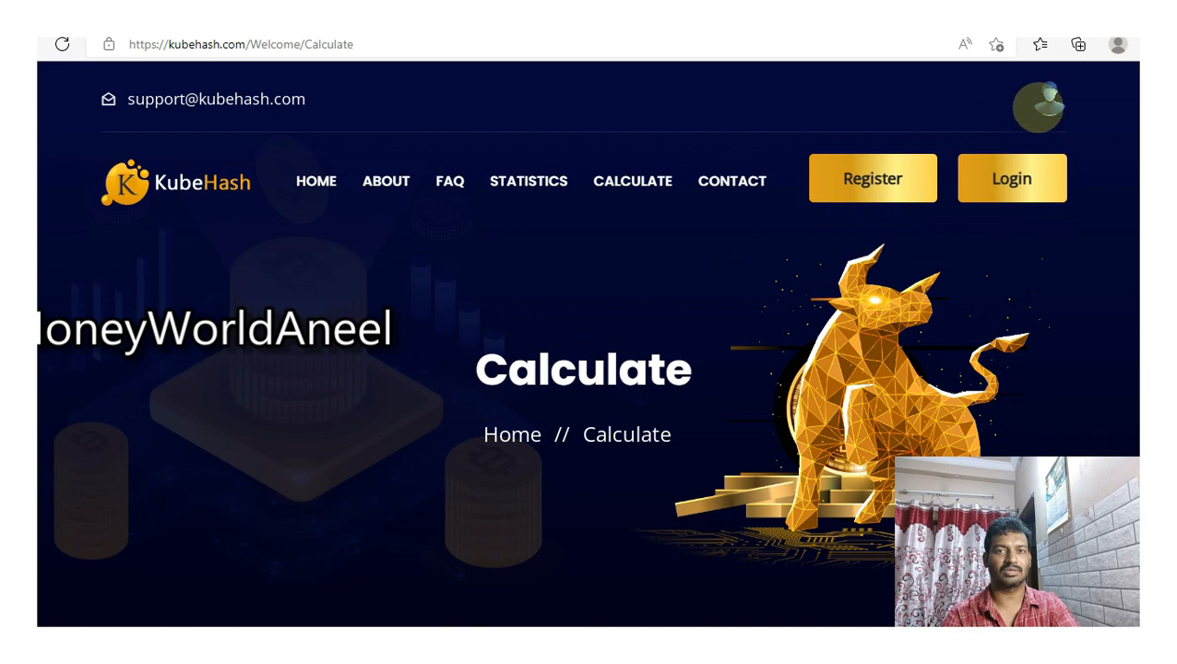
Step: Return from the calculator to the User Dashboard via the header avatar
click(1049, 99)
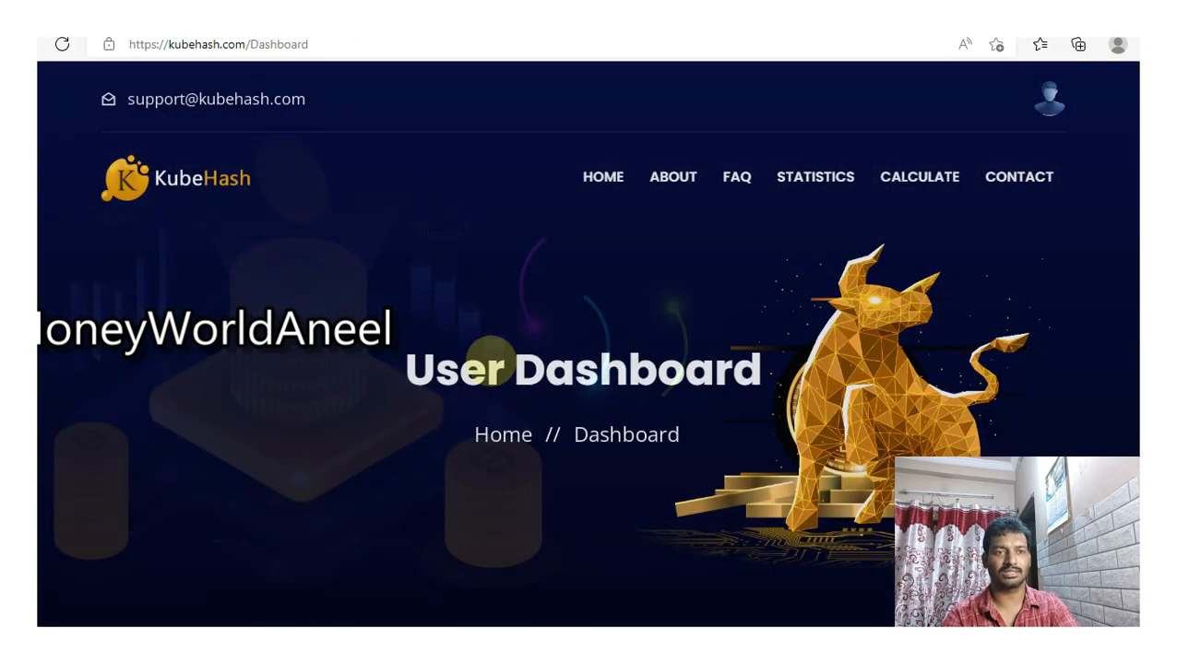